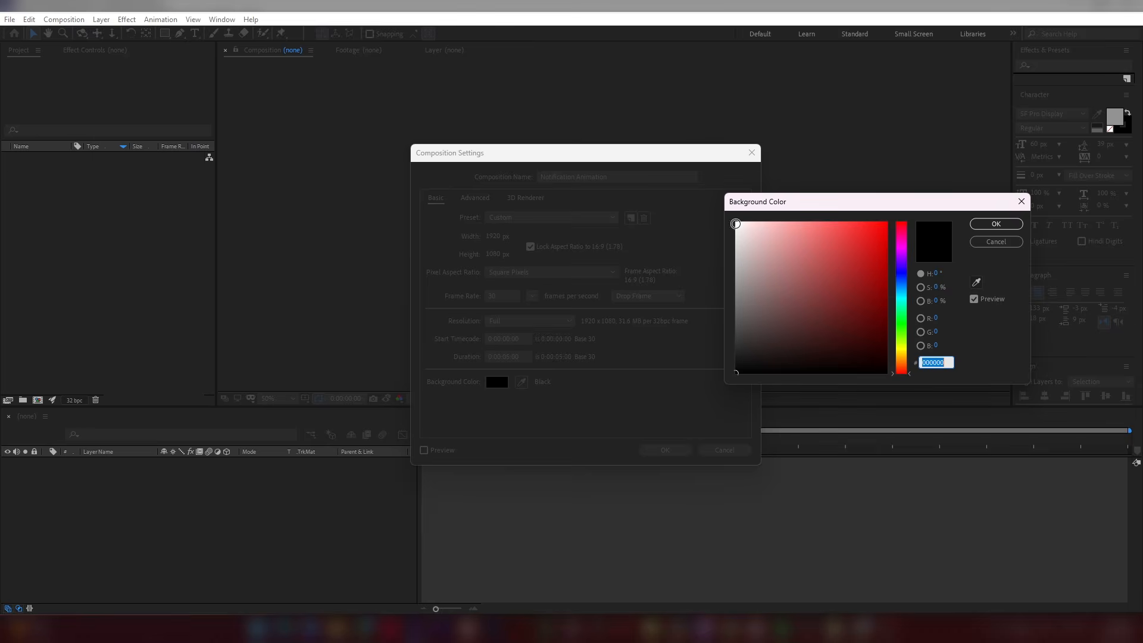
Step: Set the composition's background color to white (FFFFFF) and create the Notification Animation composition
type("ffffff")
left_click(995, 223)
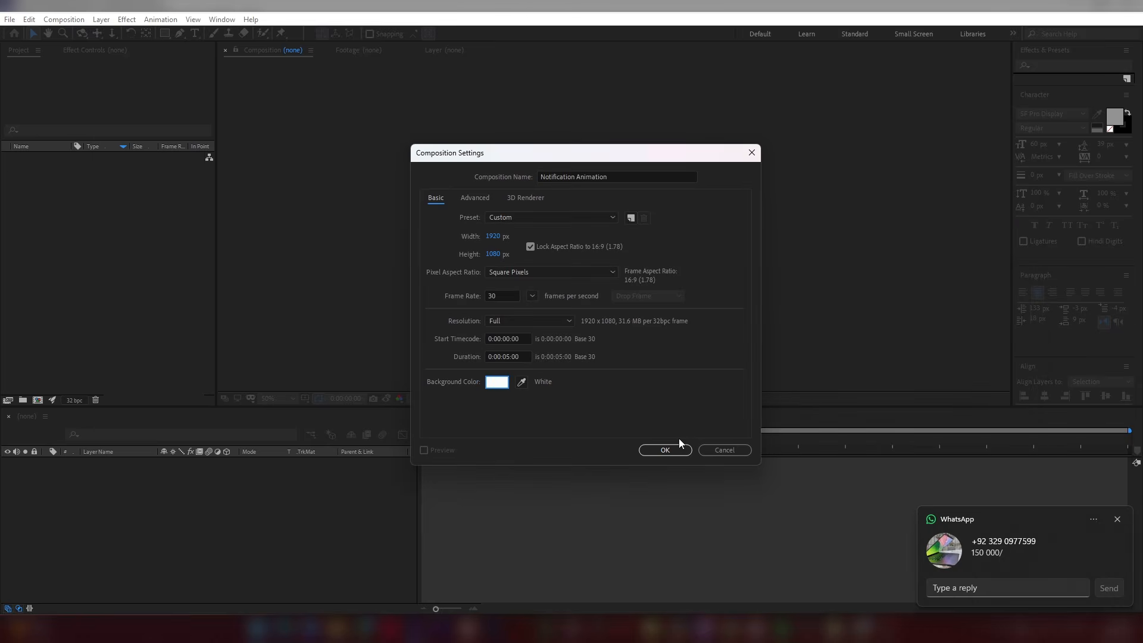
left_click(675, 450)
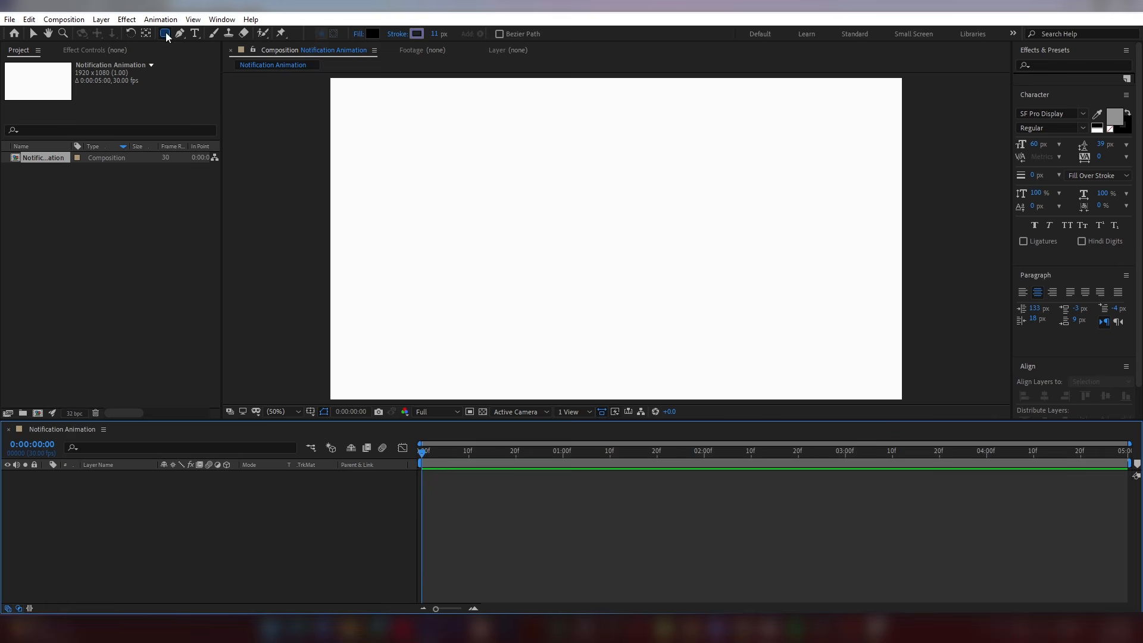
Step: Draw a filled rounded rectangle about 1350 by 290 px across the middle of the composition
left_click(166, 35)
mouse_move(398, 195)
left_mouse_down()
mouse_move(591, 258)
mouse_move(798, 281)
left_mouse_up()
Step: Set the roundness of the rectangle path to 110
left_click(66, 496)
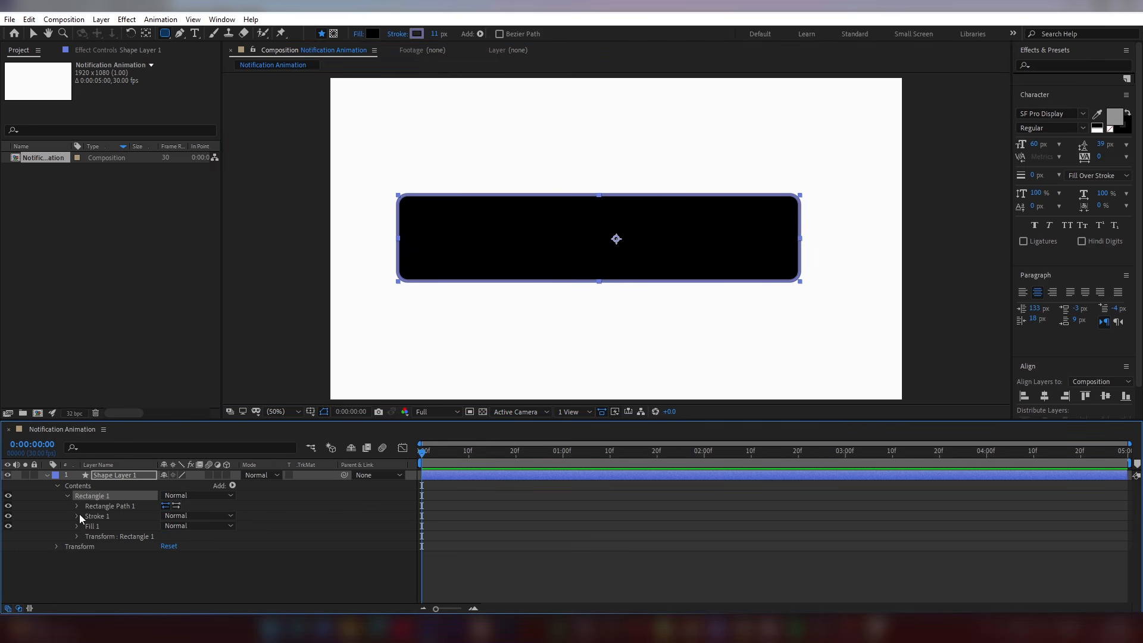
left_click(78, 506)
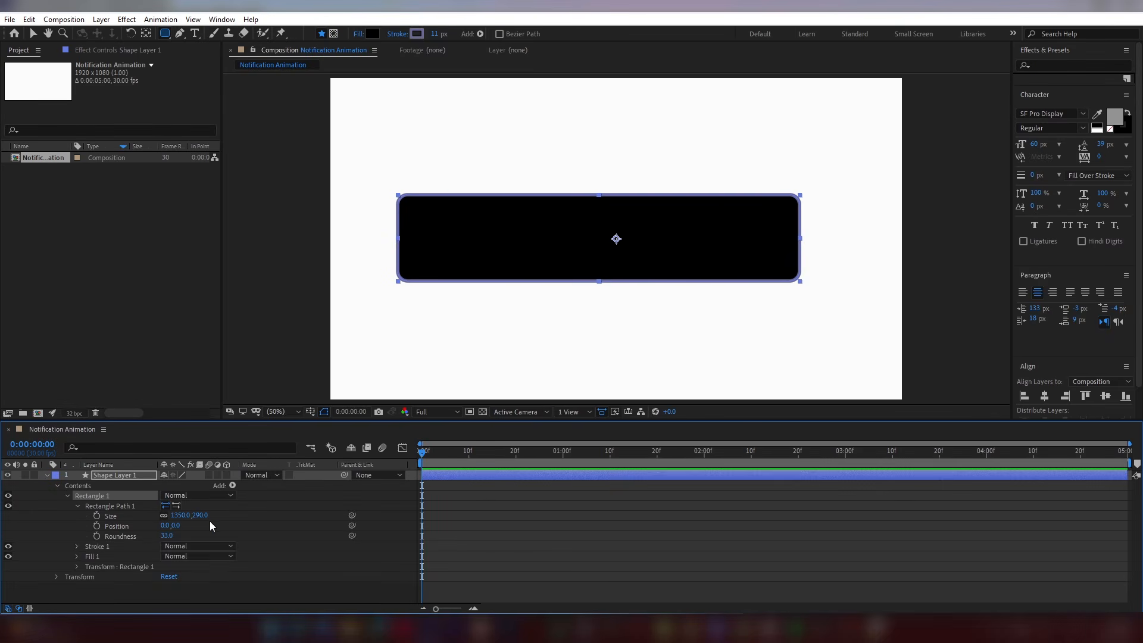
left_click(167, 536)
type("1")
key("Return")
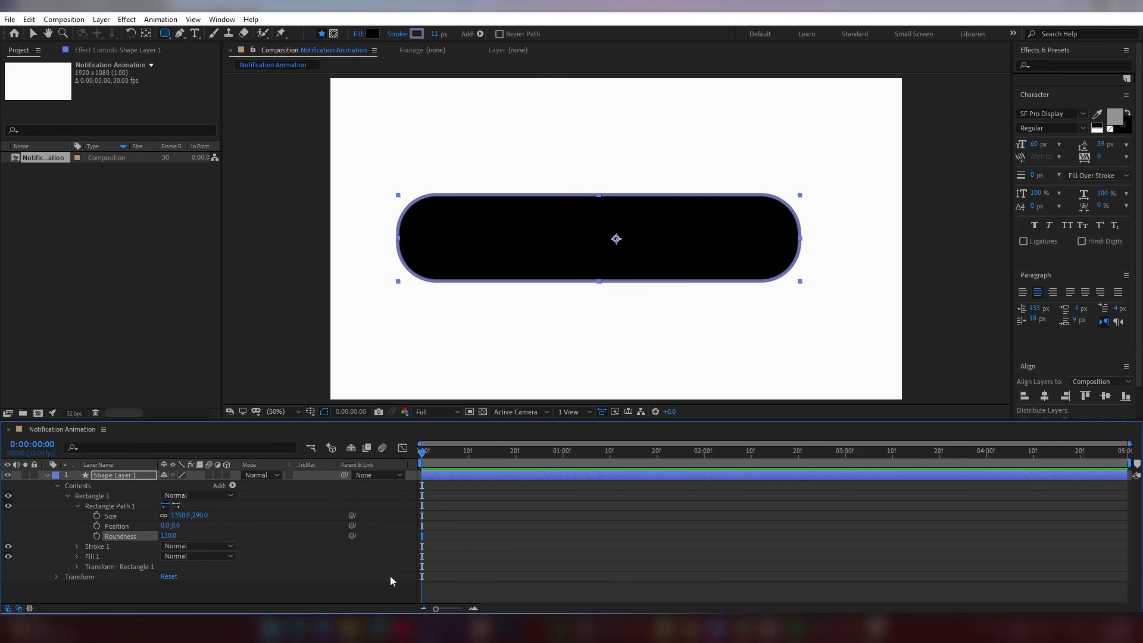
left_click(168, 535)
type("110")
key("Return")
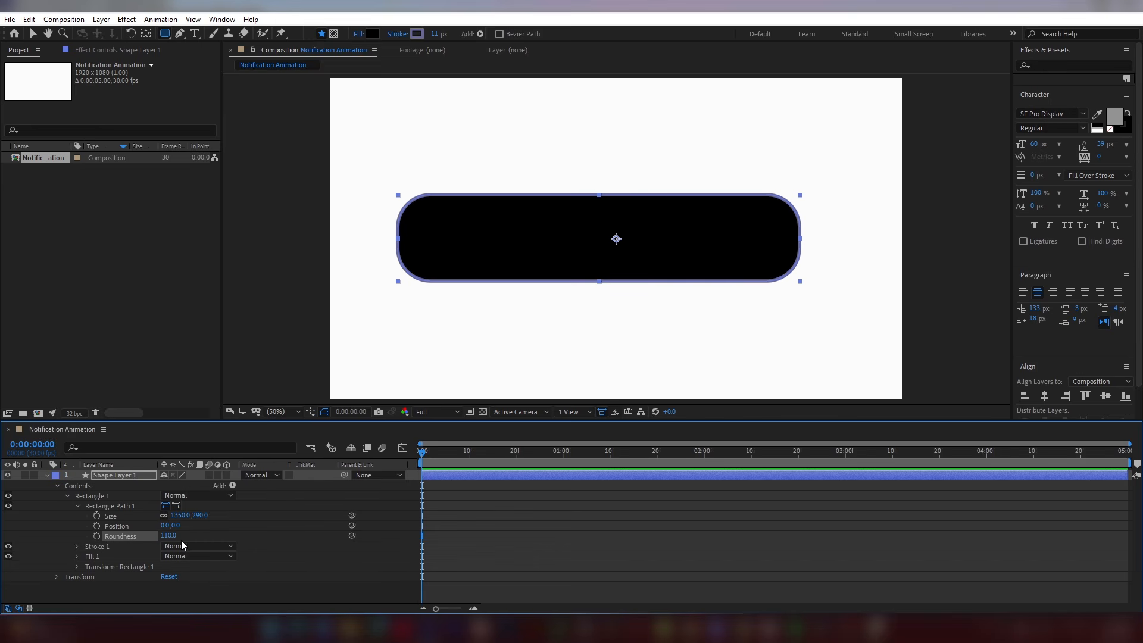
Step: Unlink the rectangle path's size proportions and increase its height to 315, keeping the width unconstrained
left_click(163, 516)
left_click_drag(202, 515, 217, 517)
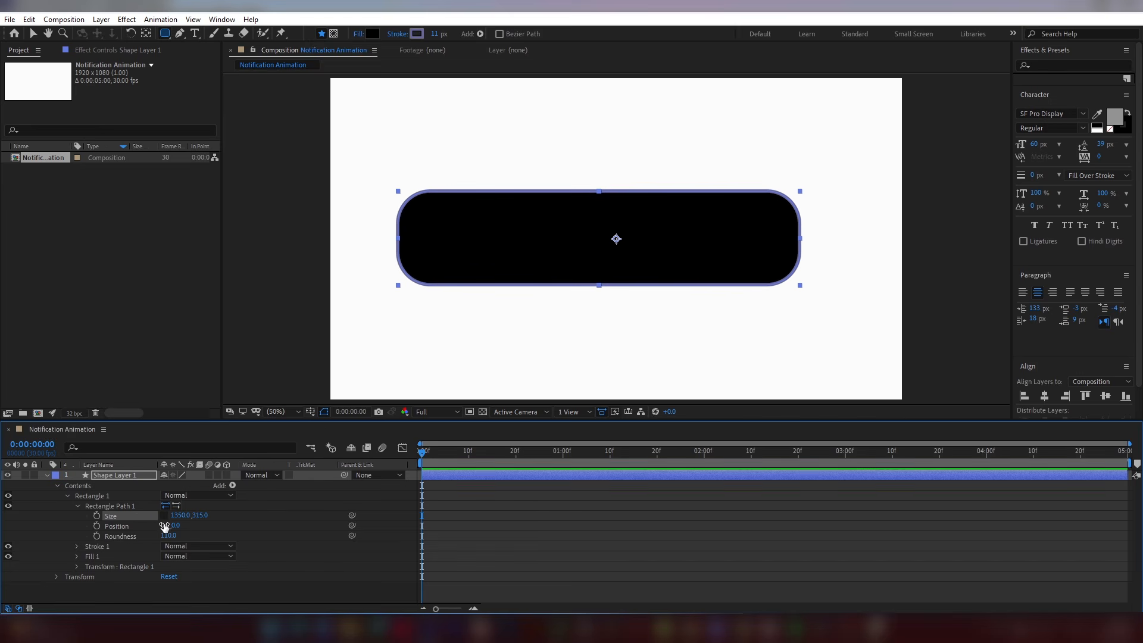
left_click(46, 475)
left_click(102, 495)
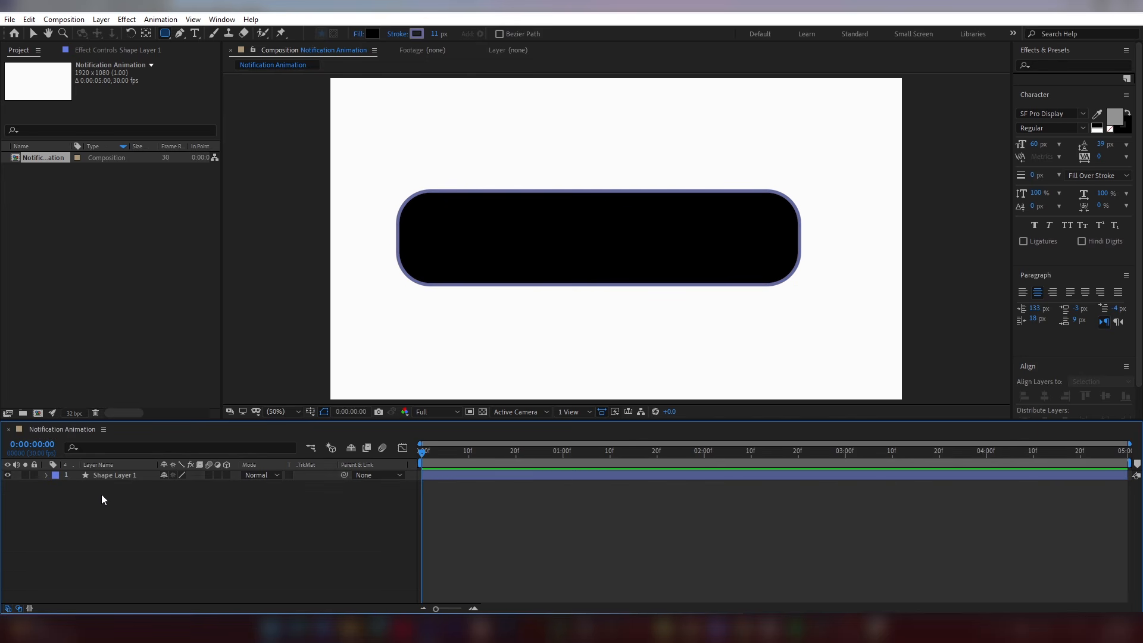
Step: Rename the shape layer as Notification
left_click(124, 473)
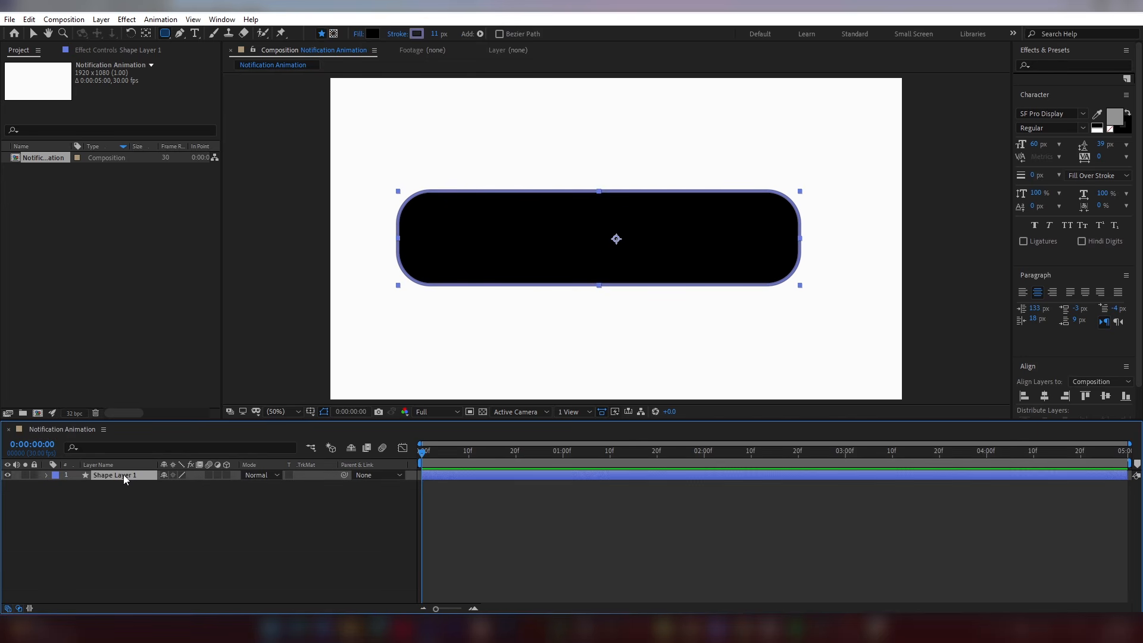
right_click(124, 474)
left_click(159, 453)
type("Notification")
left_click(128, 522)
Step: Align the Notification layer horizontally and vertically to the composition and center its anchor point on the shape
left_click(124, 473)
left_click(1044, 396)
left_click(1105, 396)
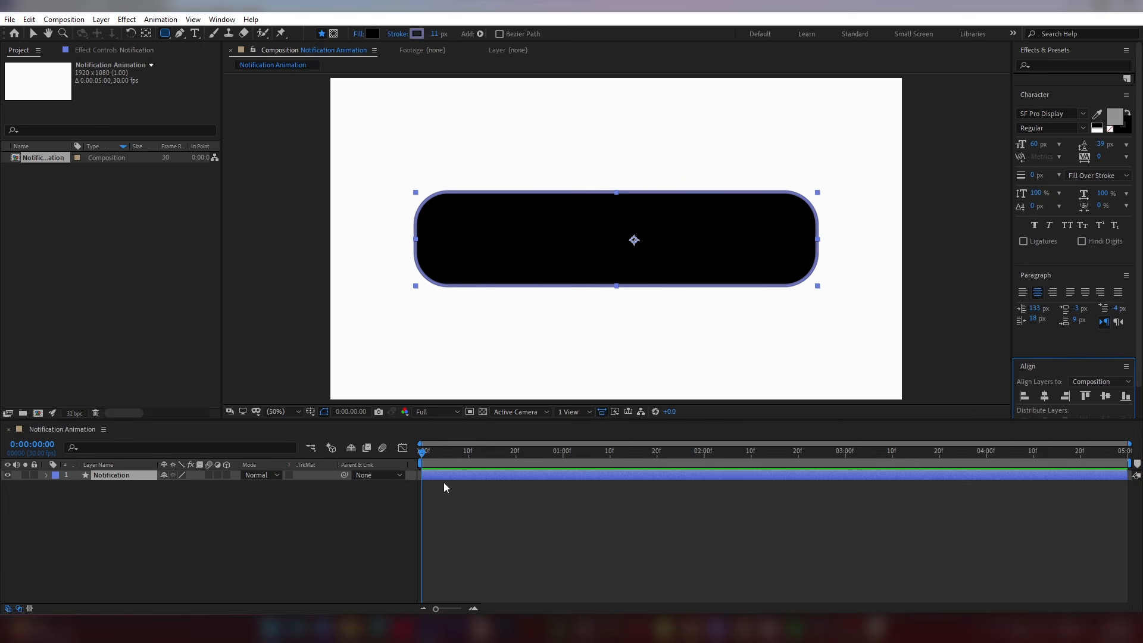
key("ctrl+alt+Home")
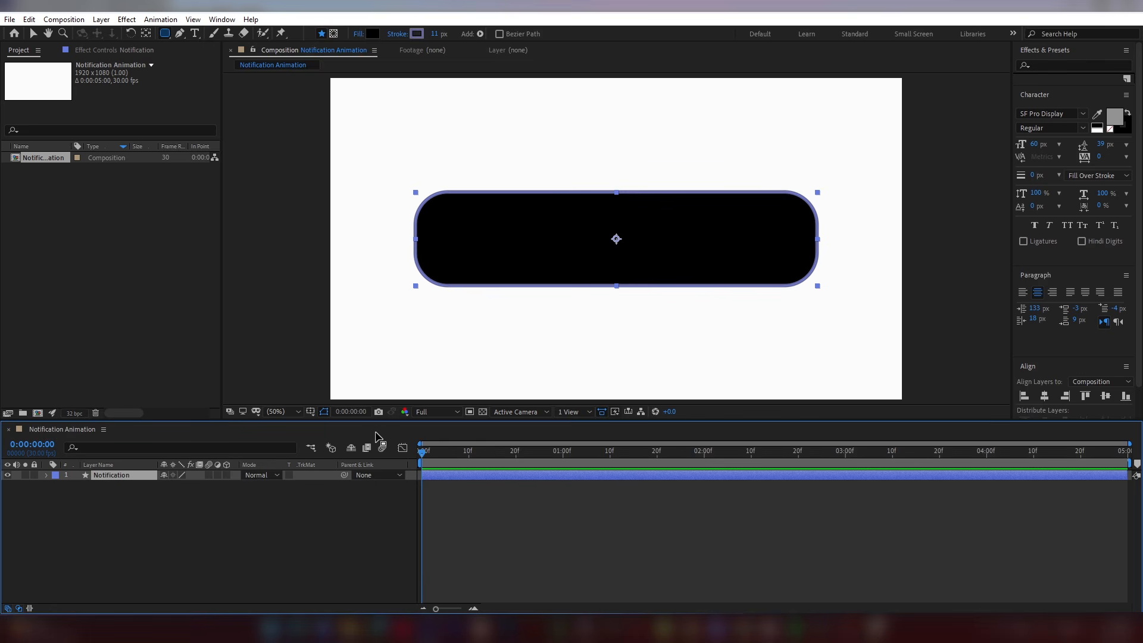
left_click(209, 539)
Step: Set the Notification shape's stroke width to 0 px
left_click(114, 478)
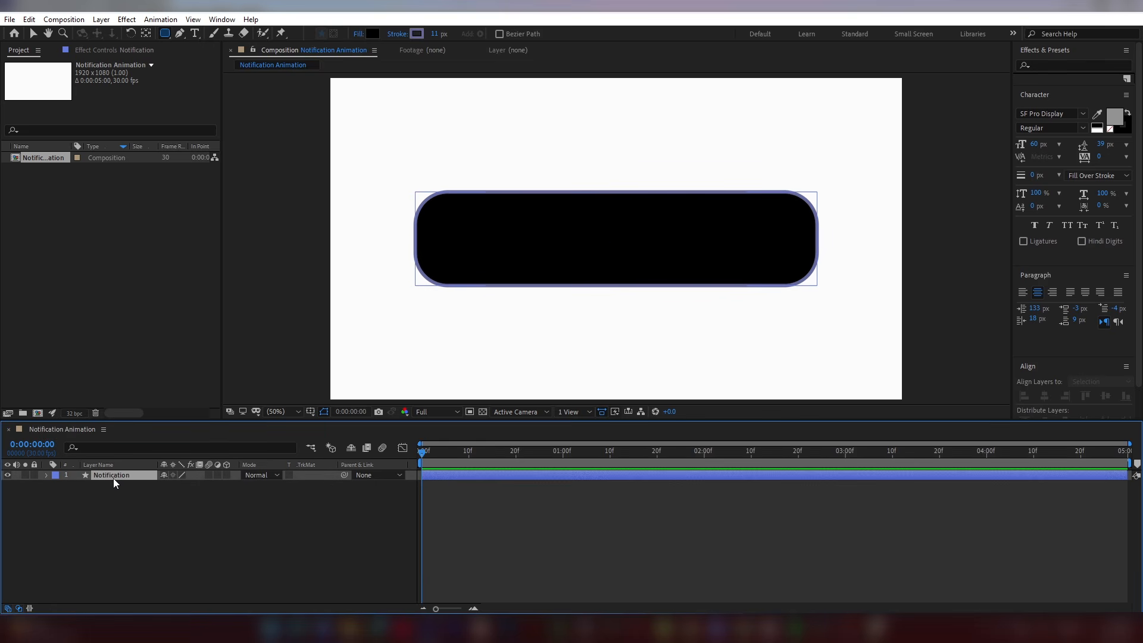
left_click(437, 35)
type("0")
key("Return")
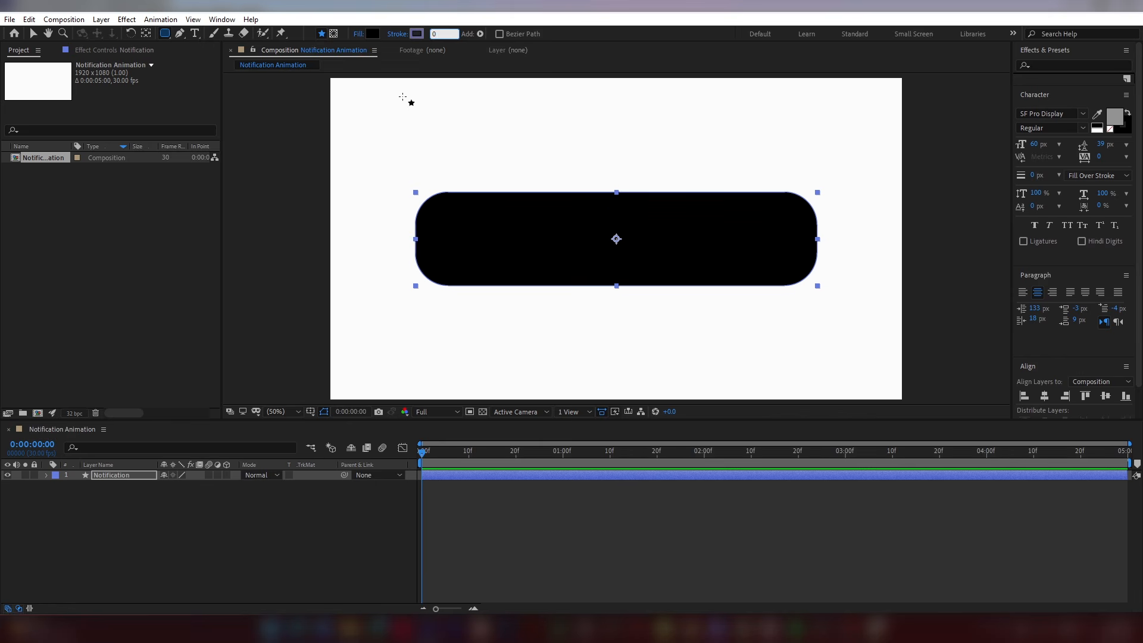
left_click(224, 489)
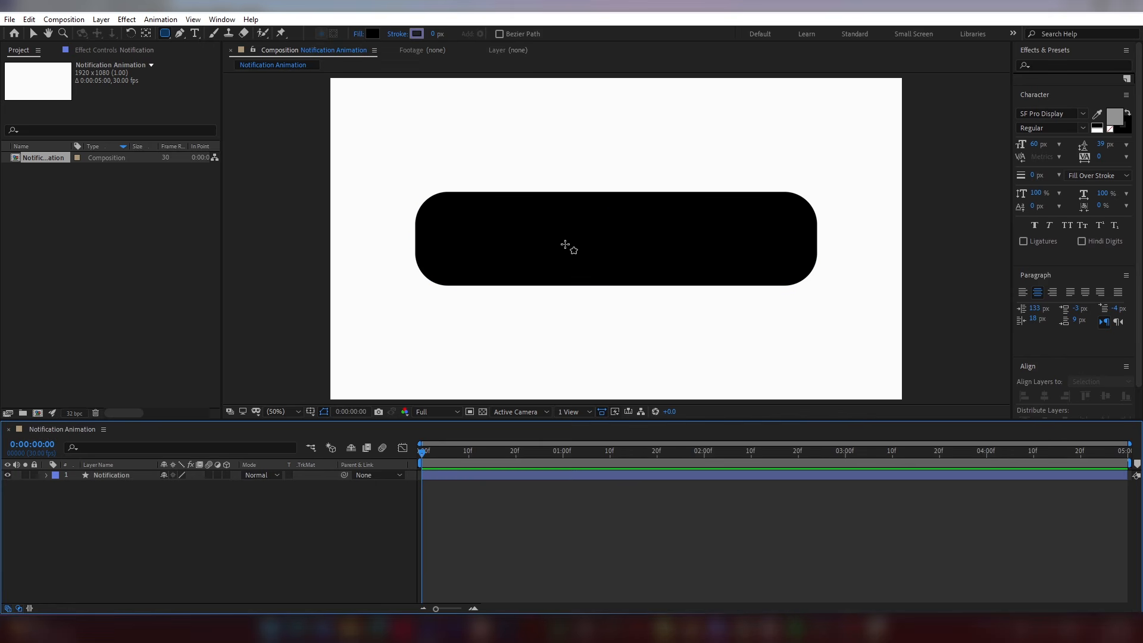
Step: Duplicate the Notification layer as a layer named Depth, placed beneath the original
left_click(116, 476)
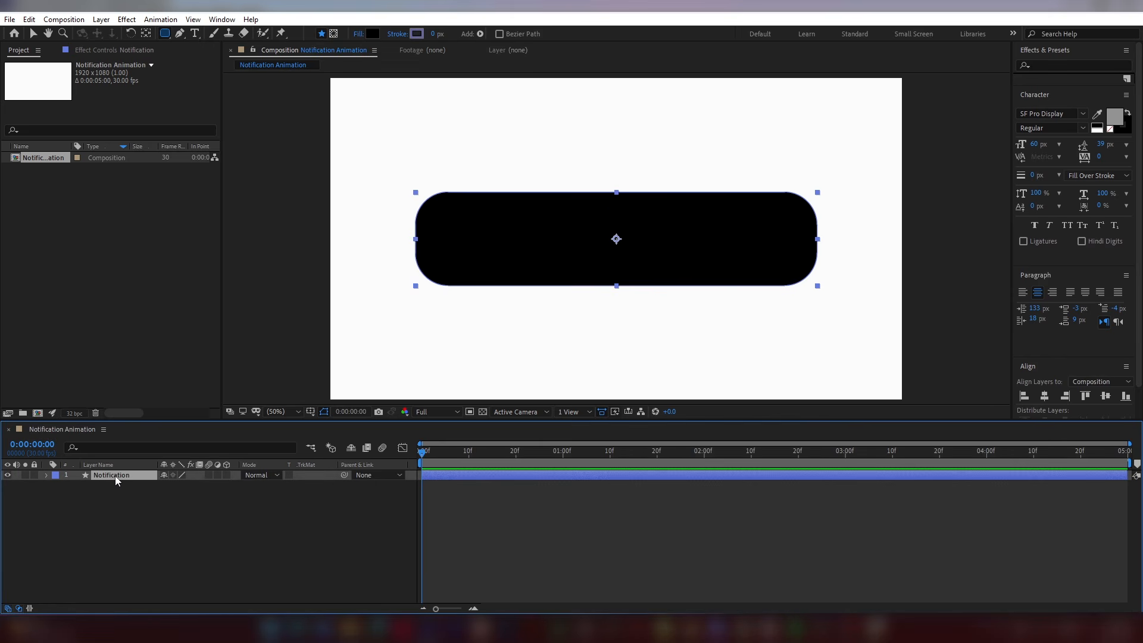
key("ctrl+d")
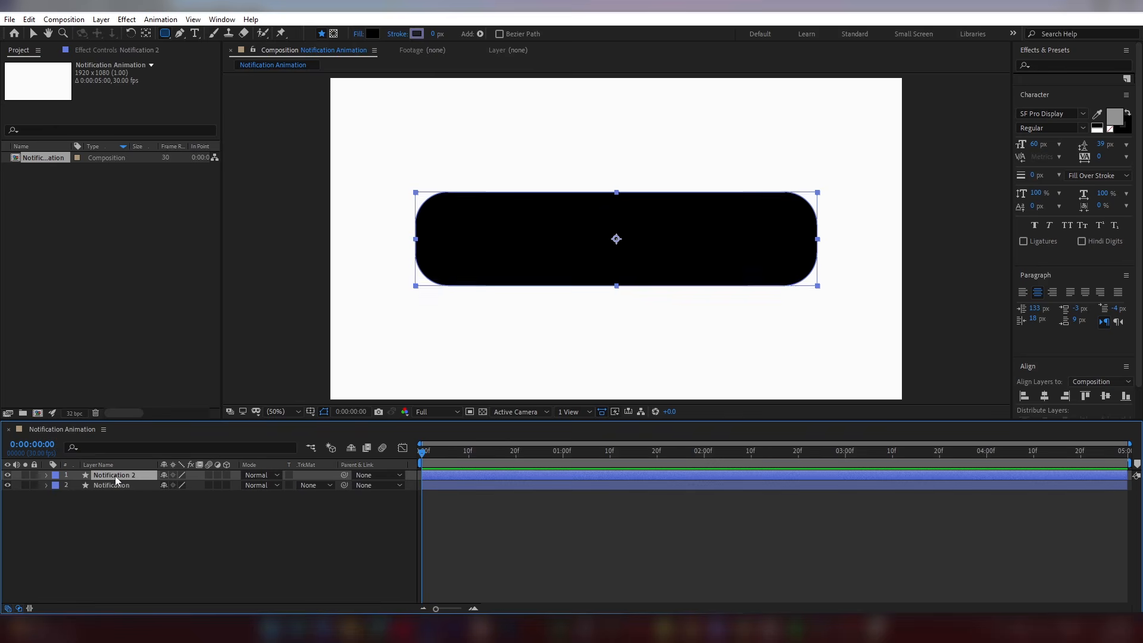
right_click(115, 477)
left_click(161, 455)
type("Depth")
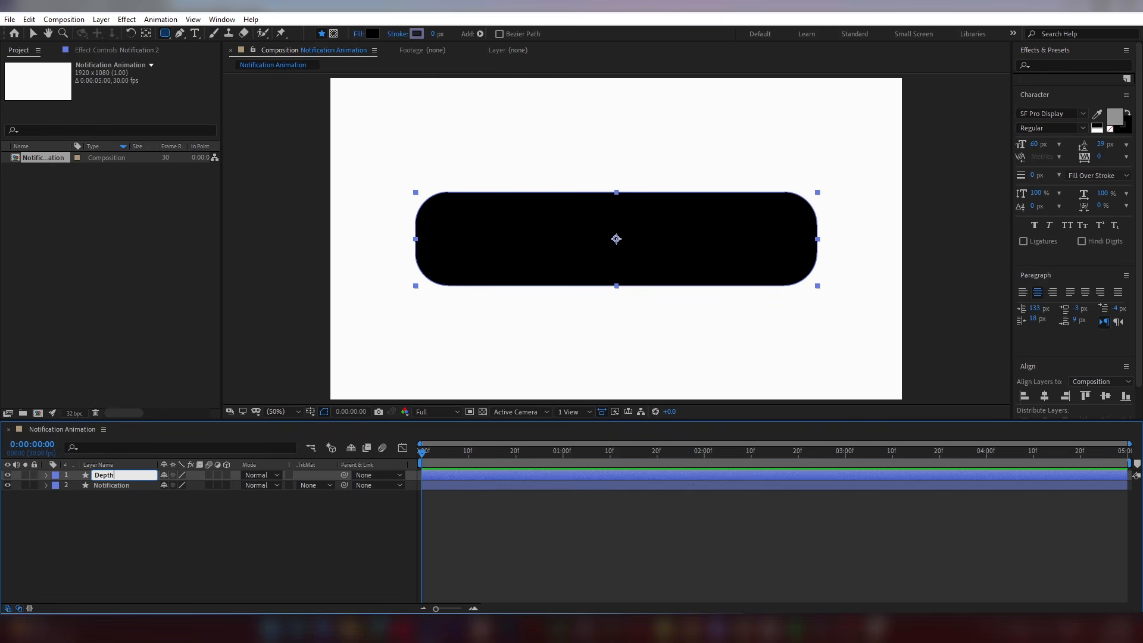
left_click(79, 506)
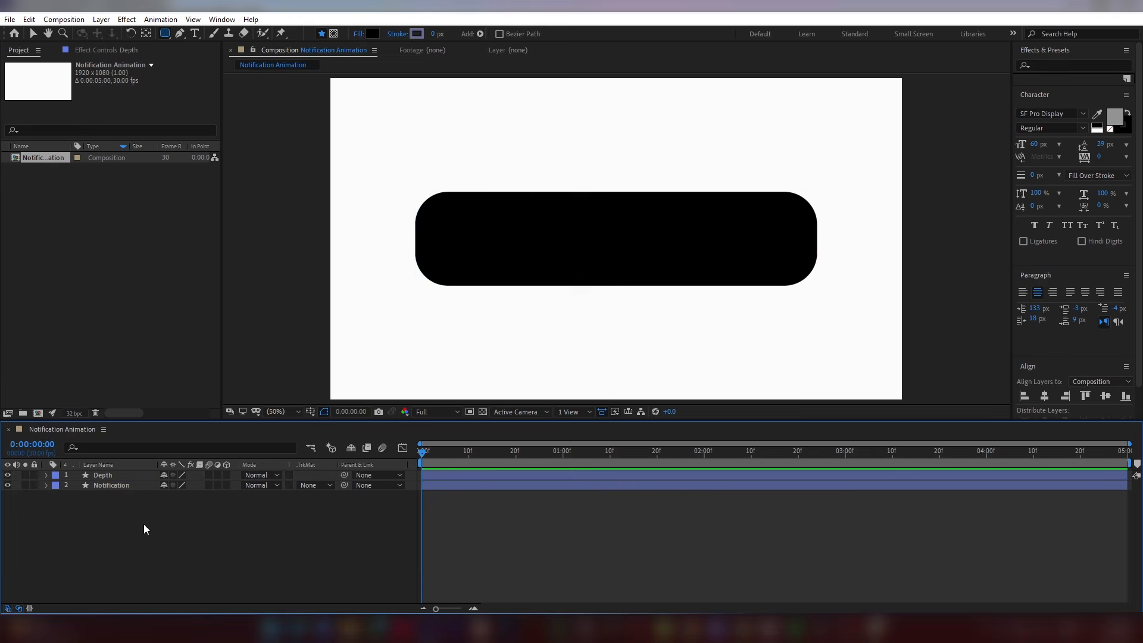
left_click_drag(116, 476, 116, 488)
Step: Duplicate the Notification layer again and rename the copy as Stroke
left_click(123, 475)
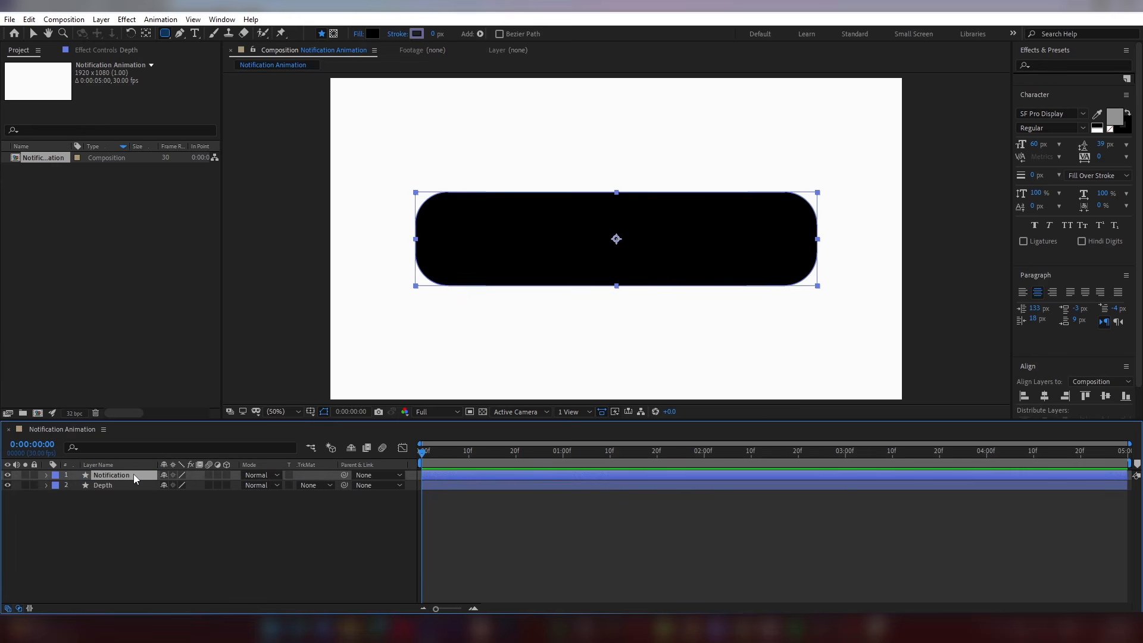
key("ctrl+d")
right_click(122, 475)
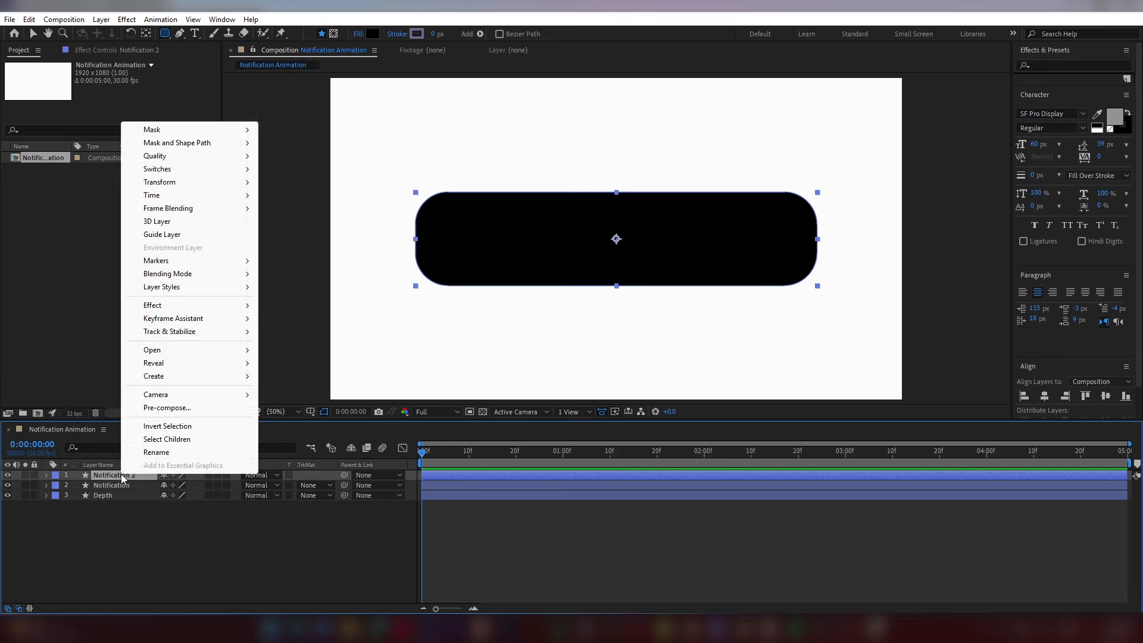
left_click(146, 453)
type("Stroke")
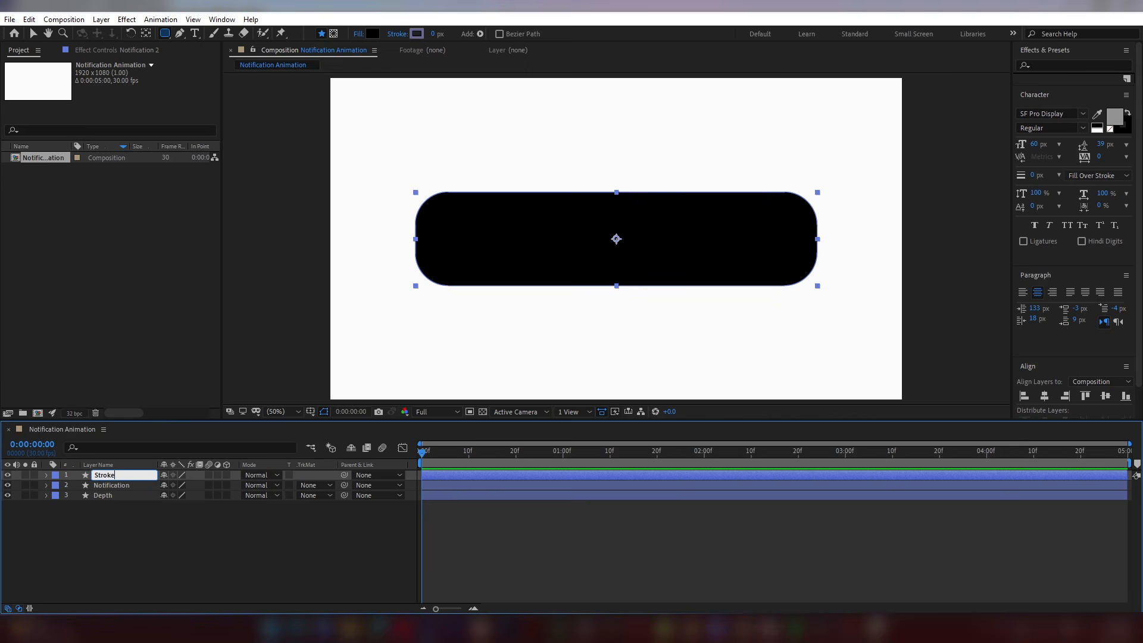
left_click(144, 519)
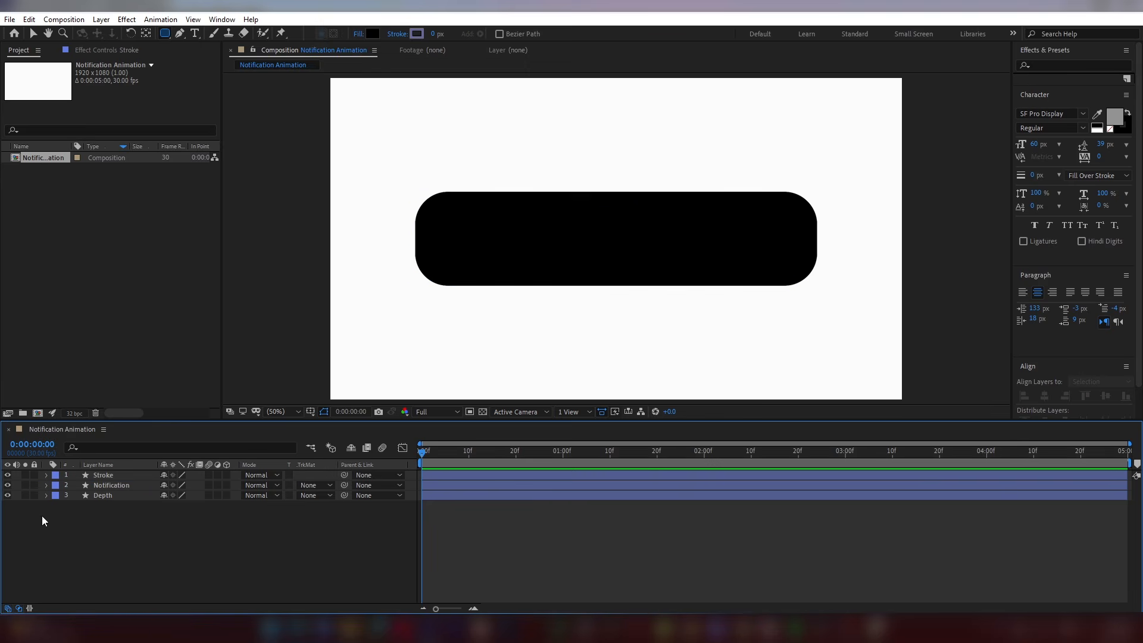
Step: Set the fill of the Stroke layer's shape to None
left_click(109, 473)
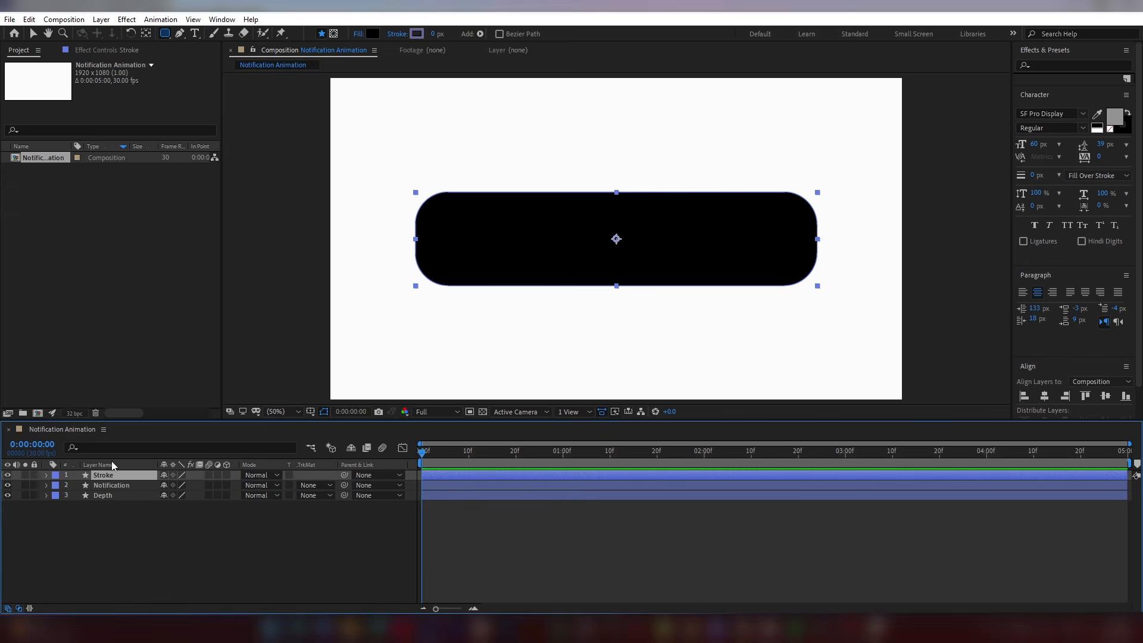
left_click(358, 34)
left_click(510, 279)
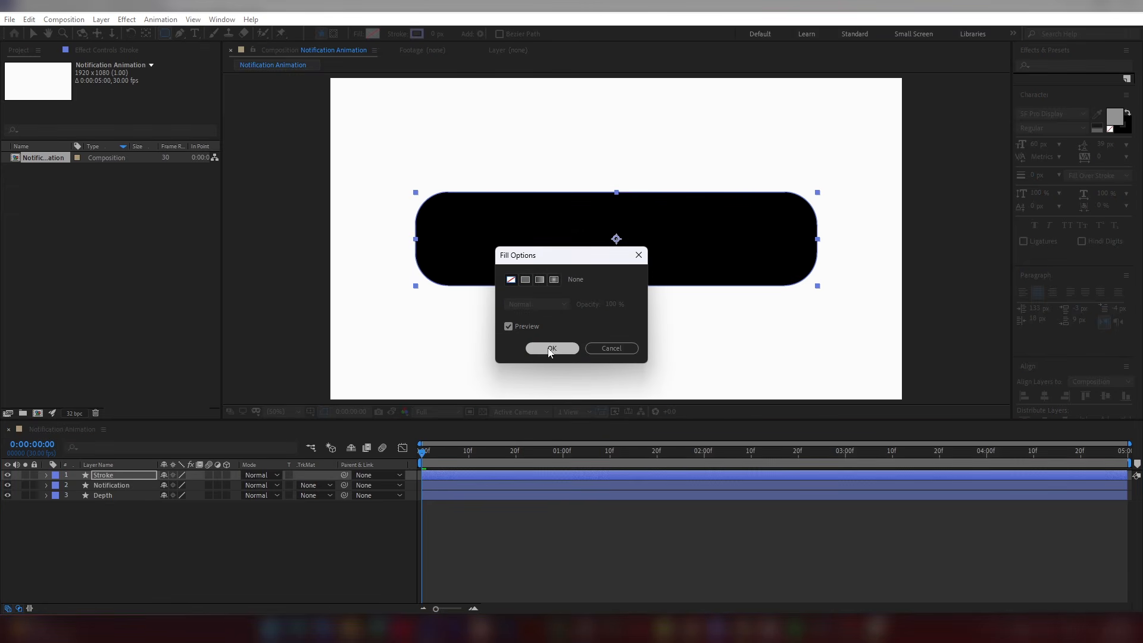
left_click(549, 349)
Step: Give the Stroke layer's shape a 4 px outline in gray 7B7B7B
left_click(436, 34)
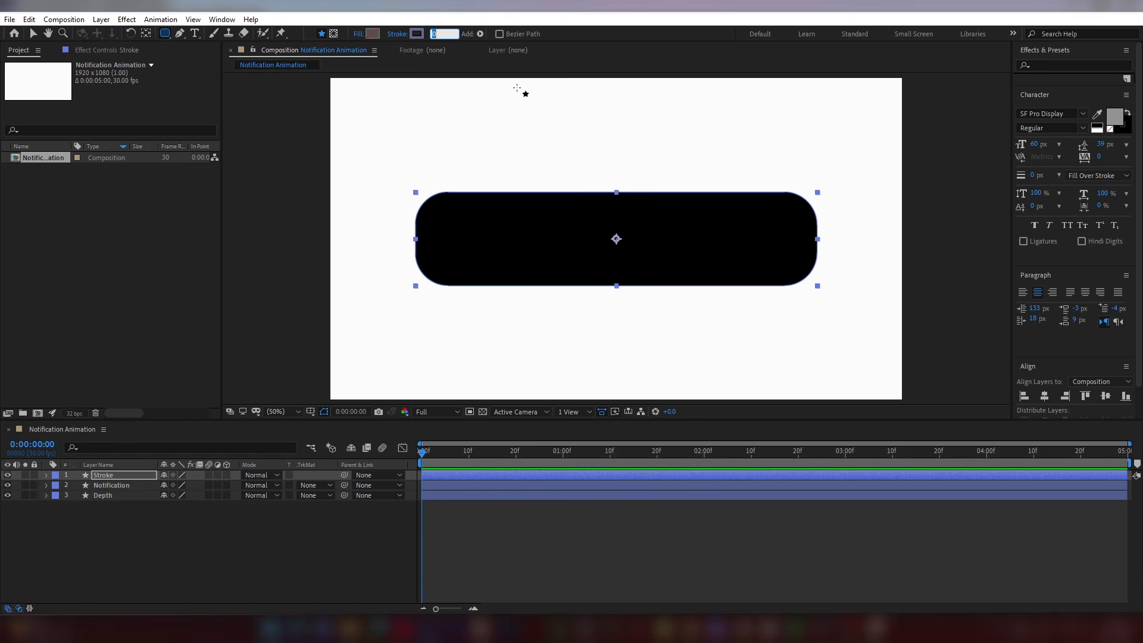
type("4")
key("Return")
left_click(417, 34)
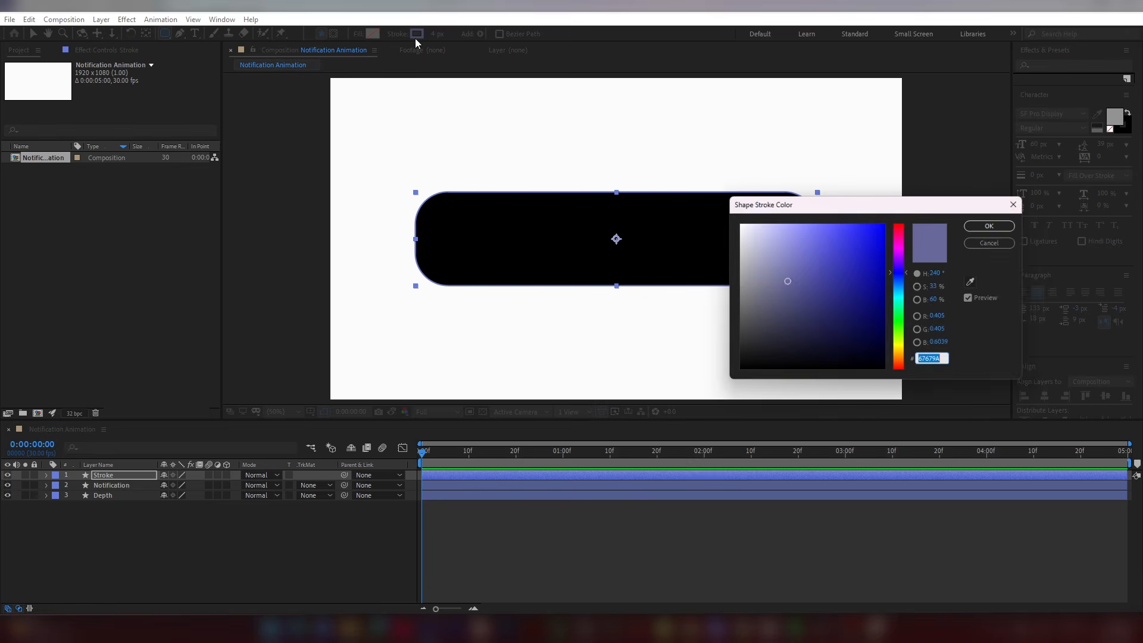
mouse_move(765, 334)
left_mouse_down()
mouse_move(724, 319)
mouse_move(732, 291)
mouse_move(730, 300)
left_mouse_up()
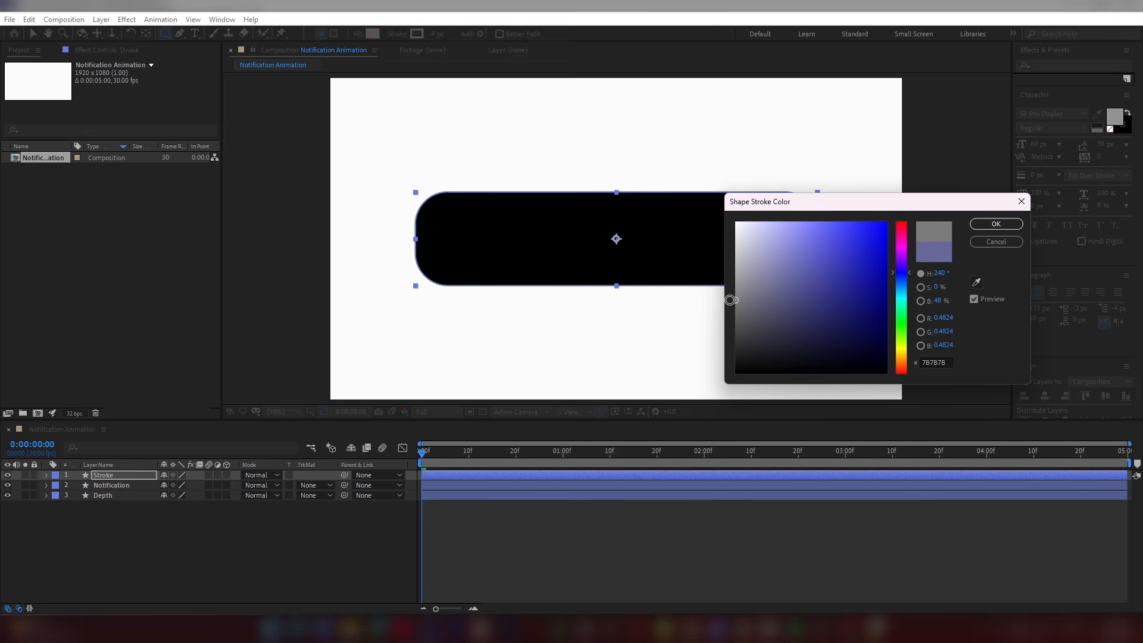
left_click(1003, 224)
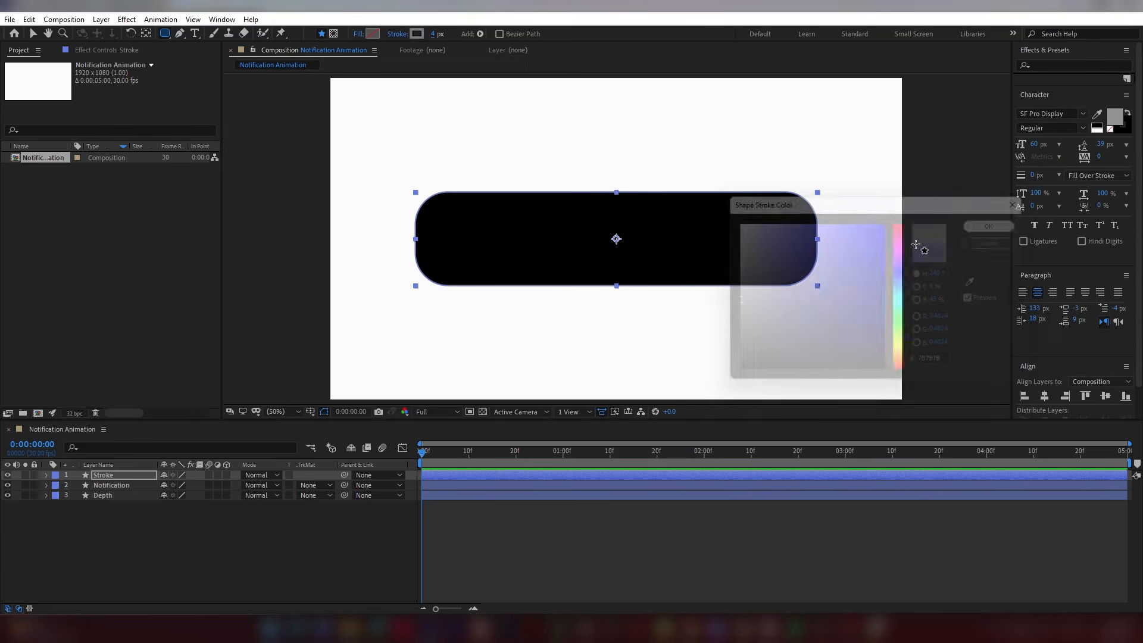
Step: Turn the Notification layer into an adjustment layer
left_click(111, 485)
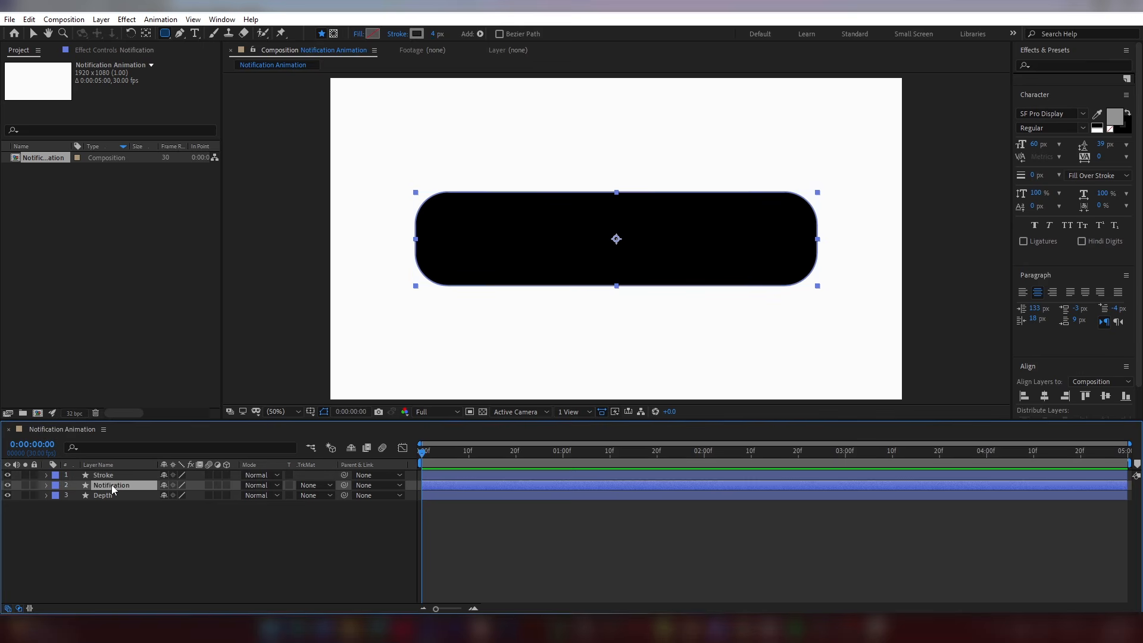
left_click(217, 485)
Step: Set the Depth layer's opacity to 5%
left_click(99, 496)
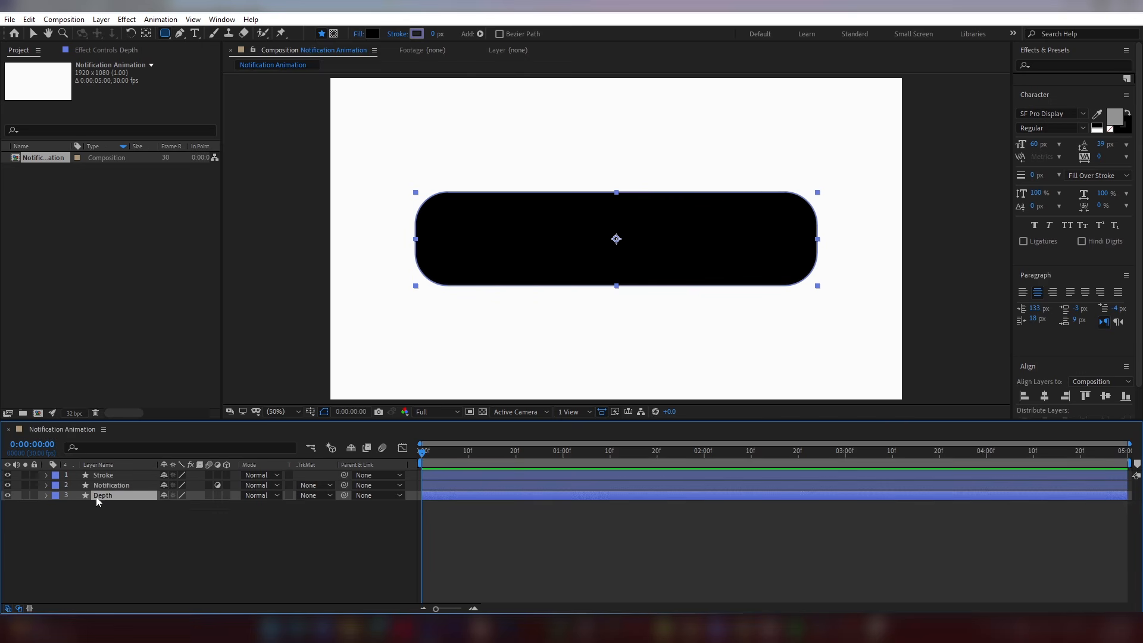
left_click(167, 506)
type("5")
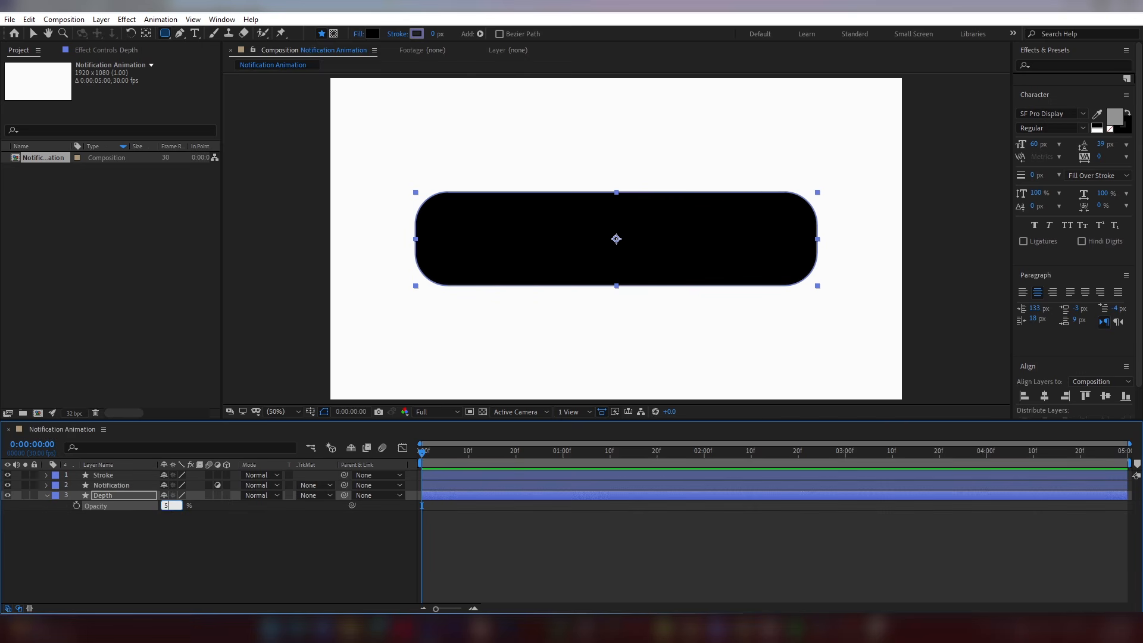
key("Return")
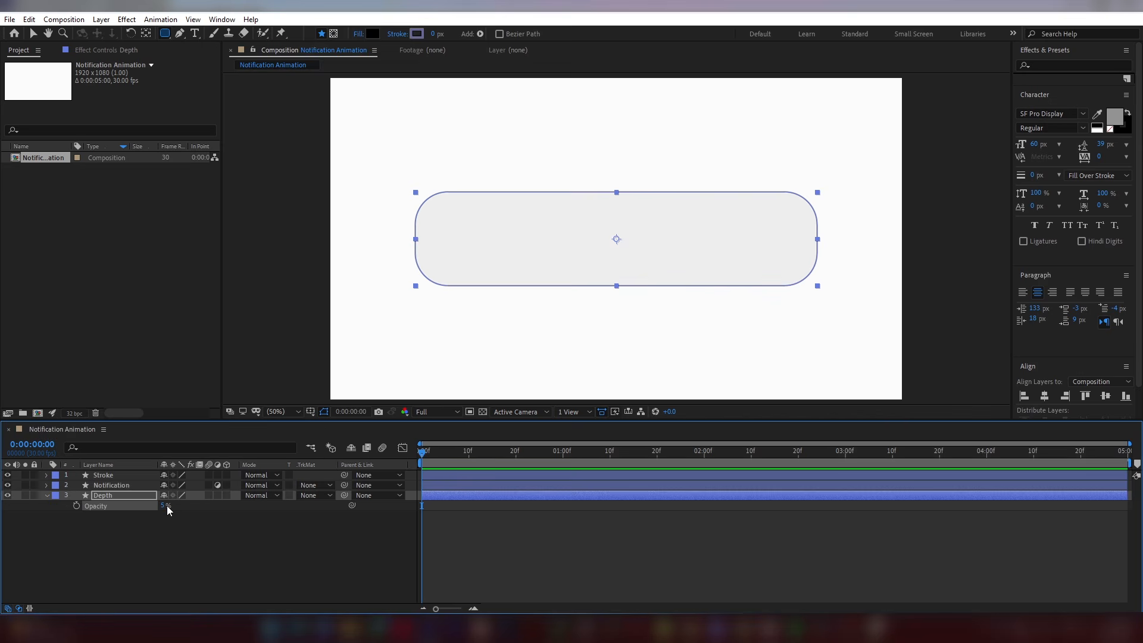
left_click(204, 543)
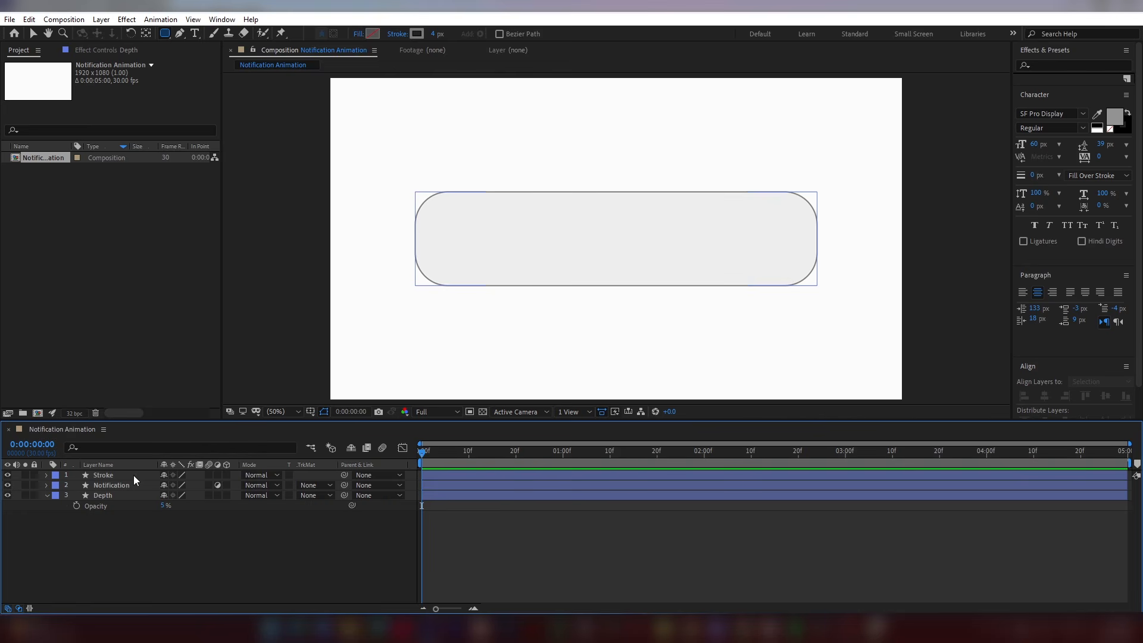
Step: Apply a Fast Box Blur effect to the Notification layer with a blur radius of 30
left_click(108, 486)
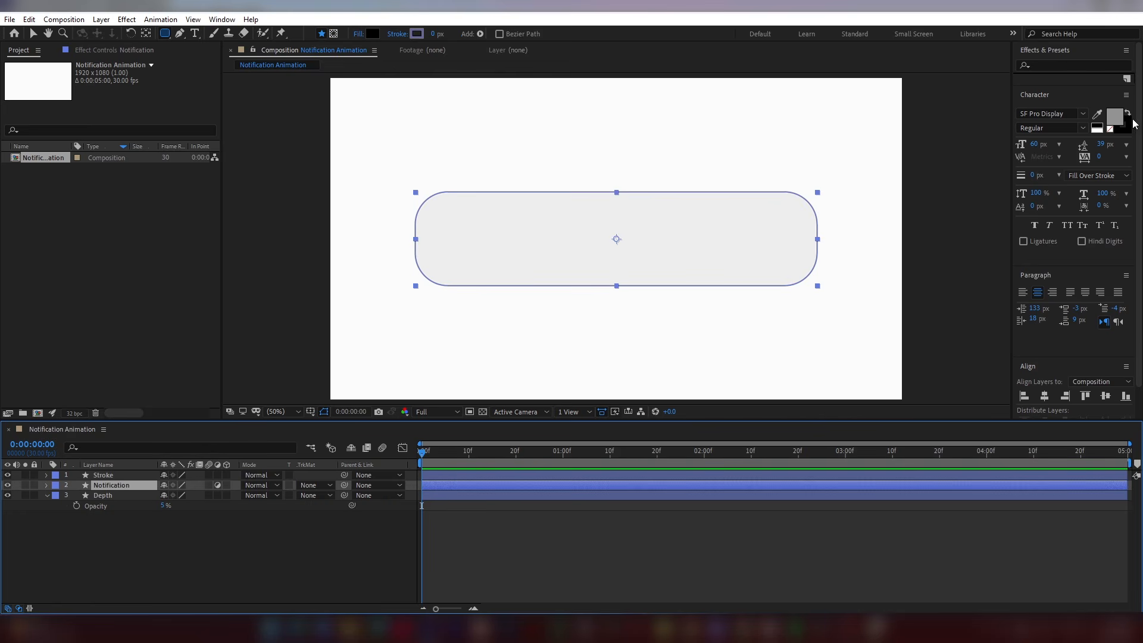
left_click(1064, 65)
type("box")
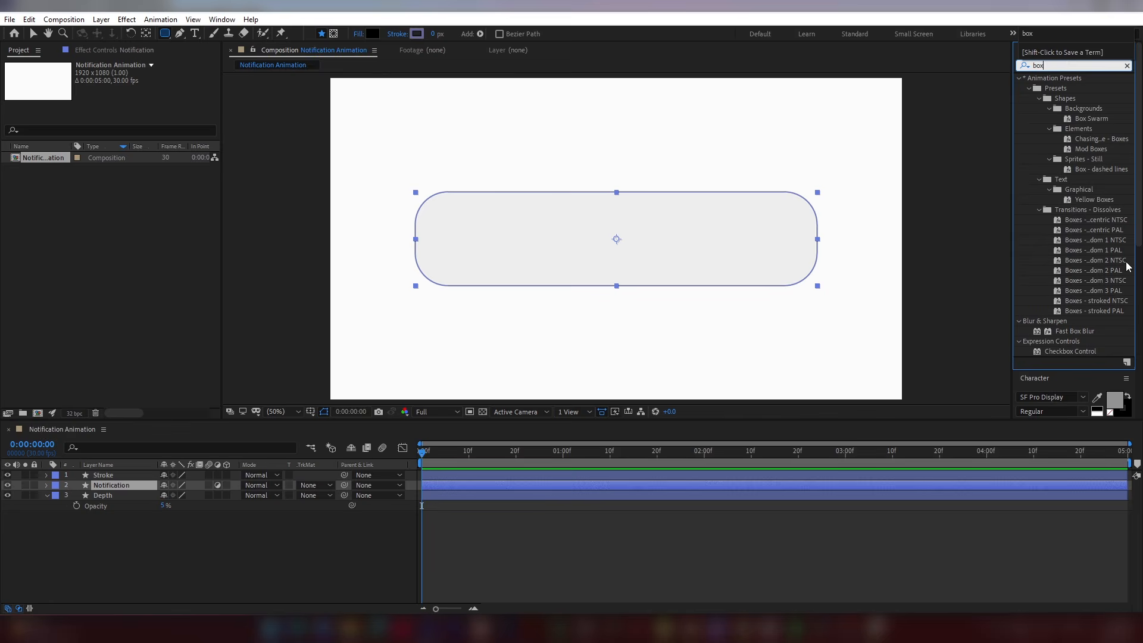
double_click(1081, 332)
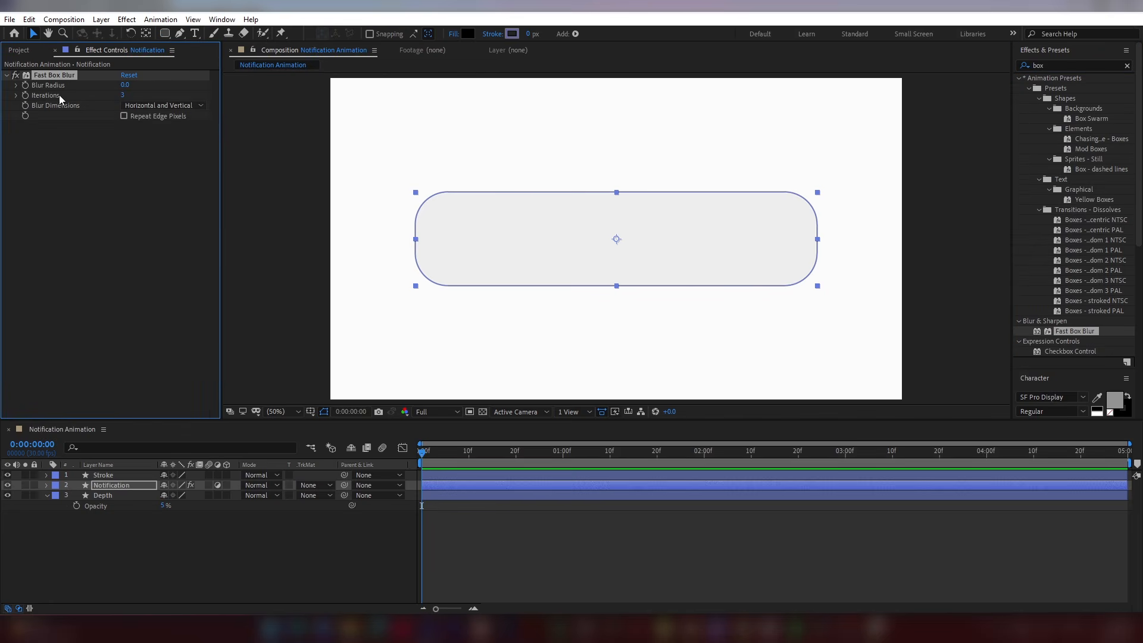
left_click(125, 84)
type("30")
left_click(75, 224)
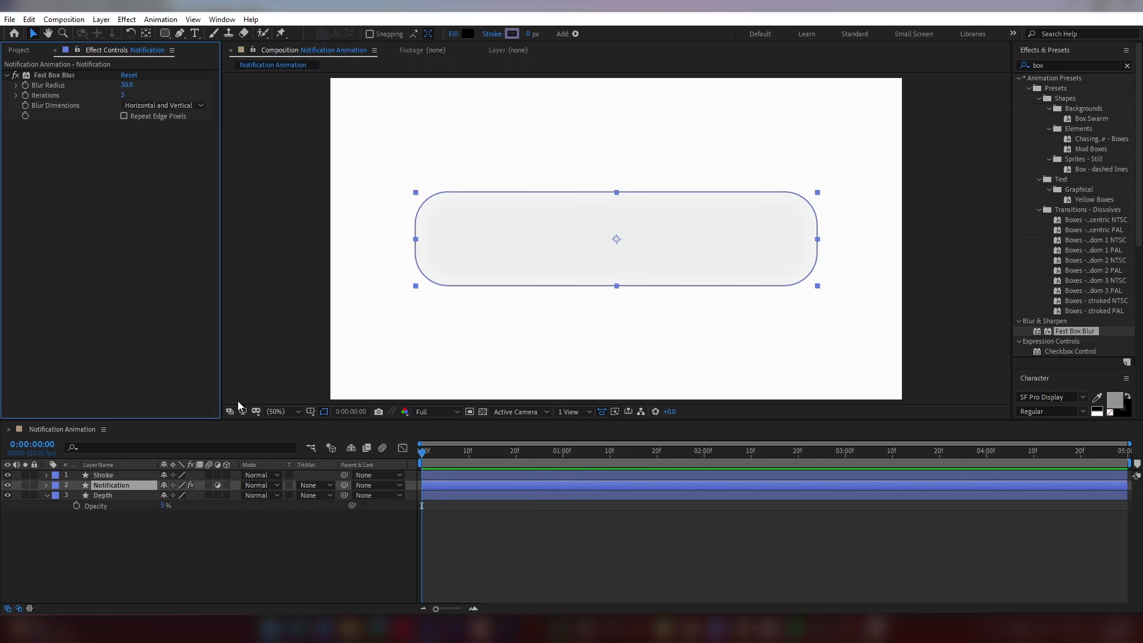
left_click(237, 564)
Step: Change the Stroke layer's outline color to light gray CCCCCC and collapse the Depth layer's properties
left_click(116, 474)
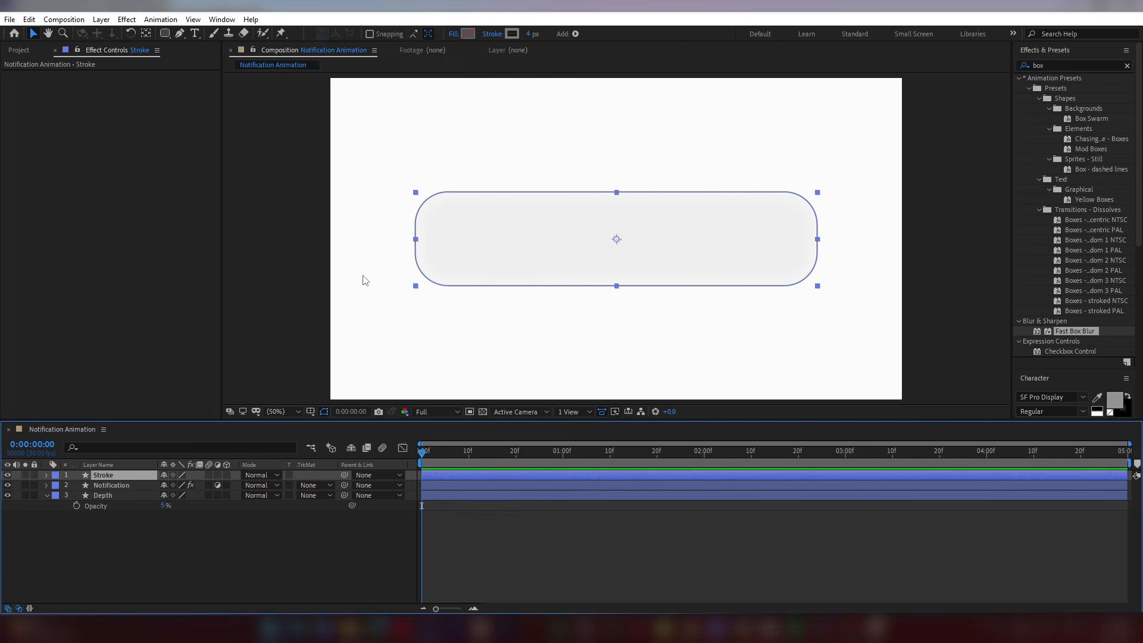
left_click(512, 33)
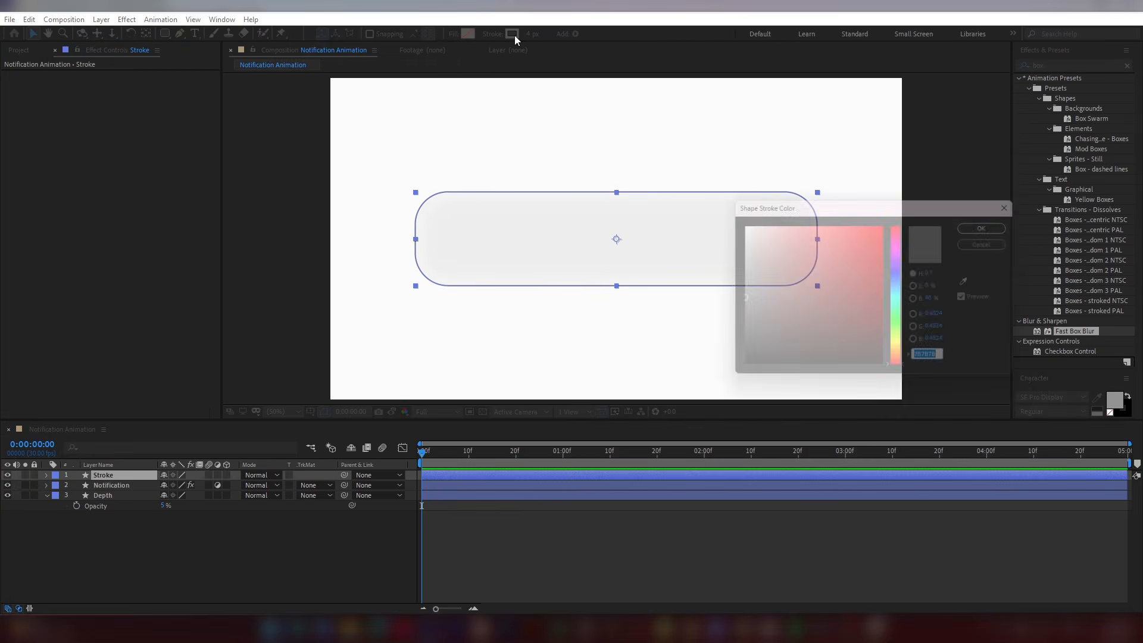
left_click(732, 262)
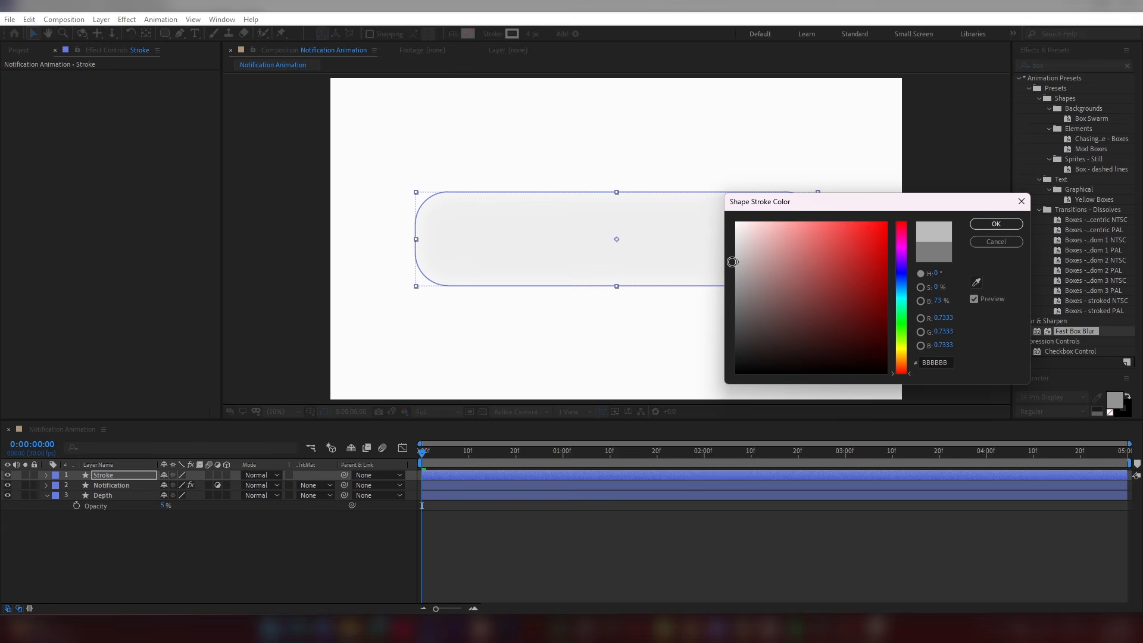
left_click(730, 251)
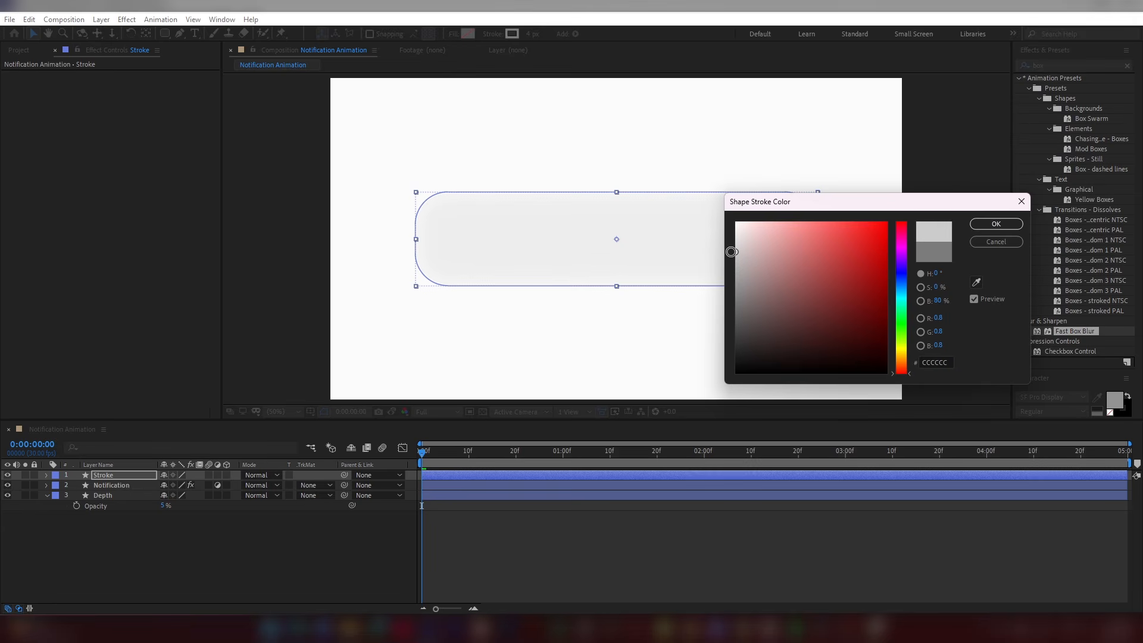
left_click(996, 224)
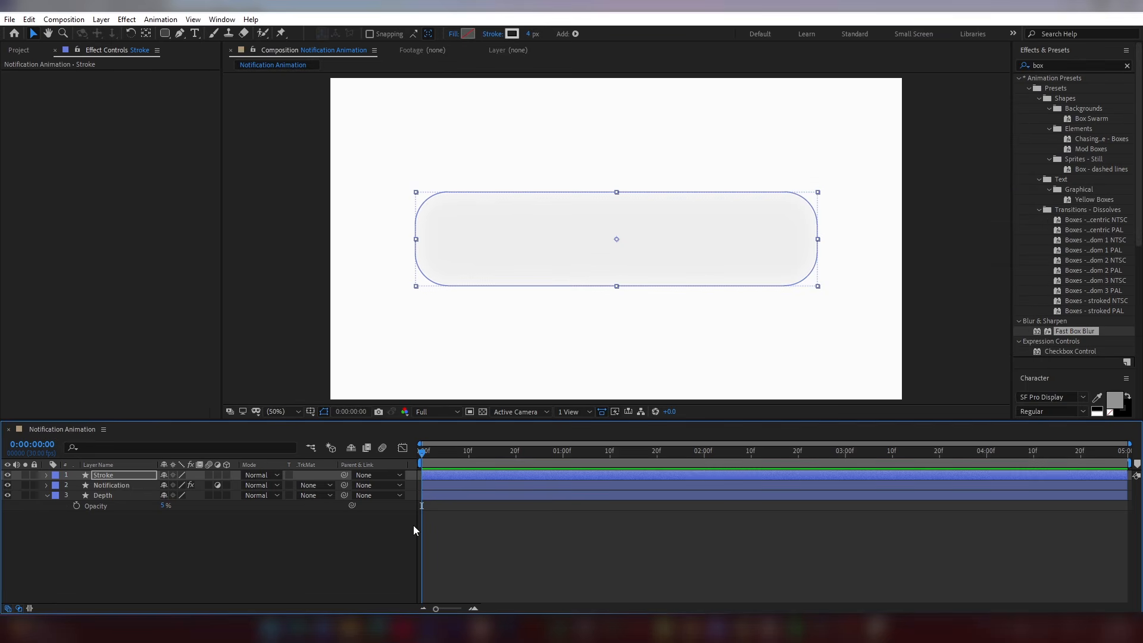
left_click(319, 580)
left_click(42, 495)
left_click(46, 495)
Step: Add a null object to the composition and rename it Null Notification
right_click(130, 533)
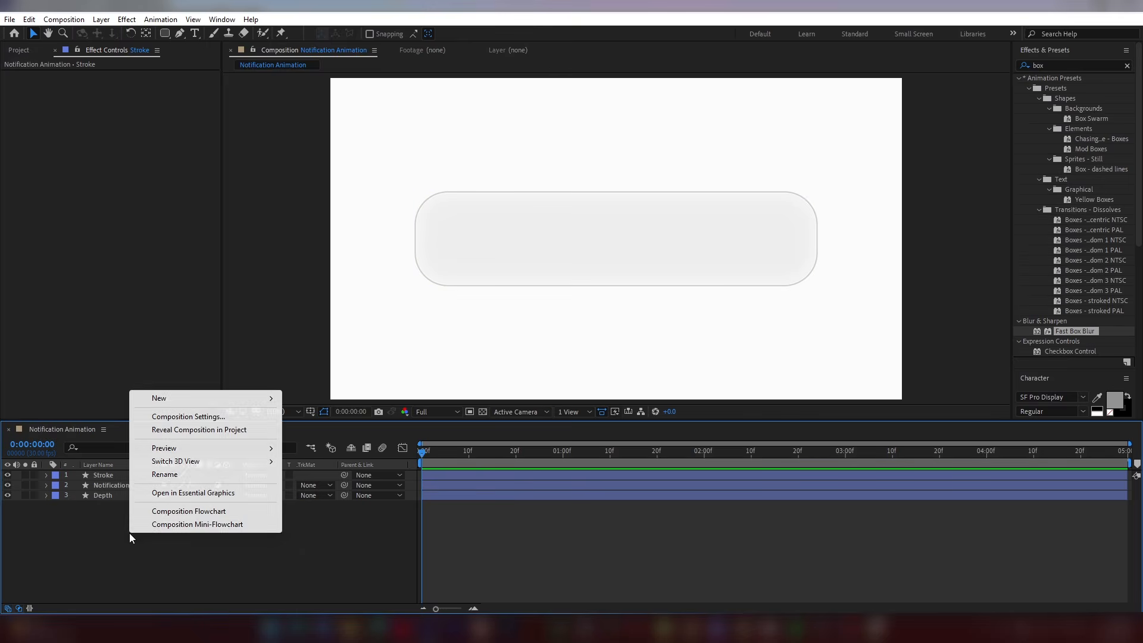
mouse_move(219, 399)
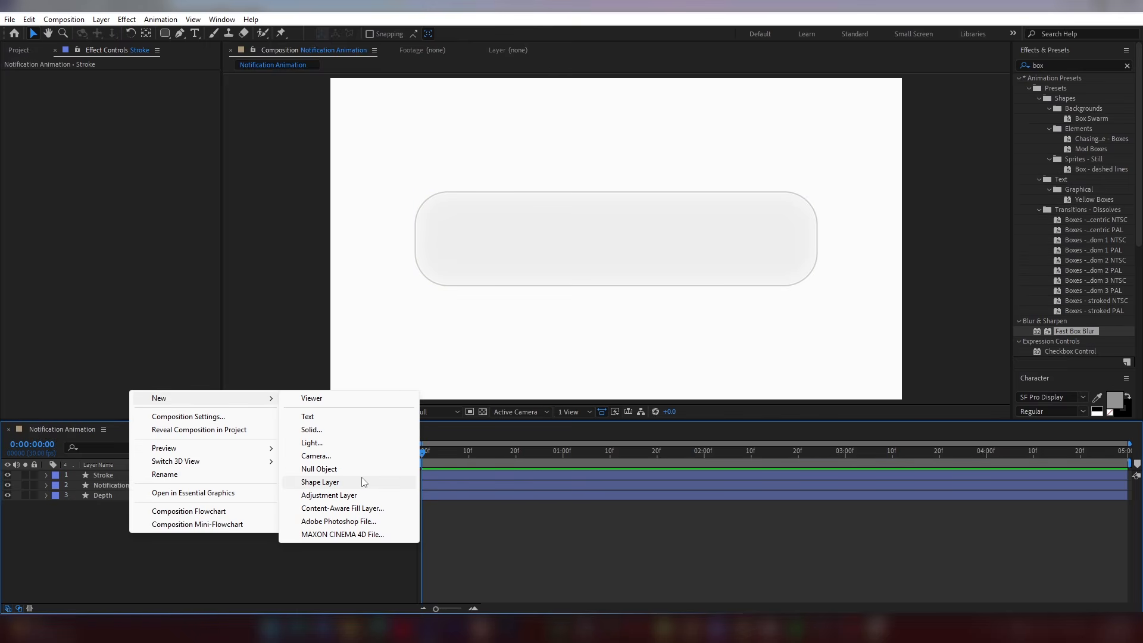
left_click(349, 469)
right_click(129, 476)
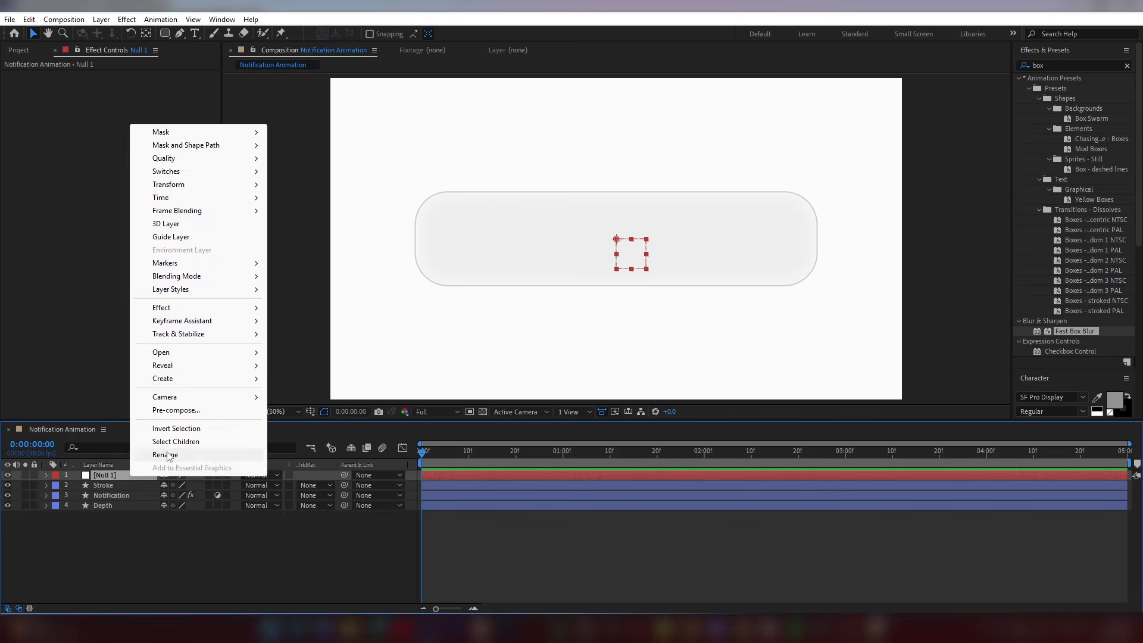
left_click(167, 454)
type("Nu")
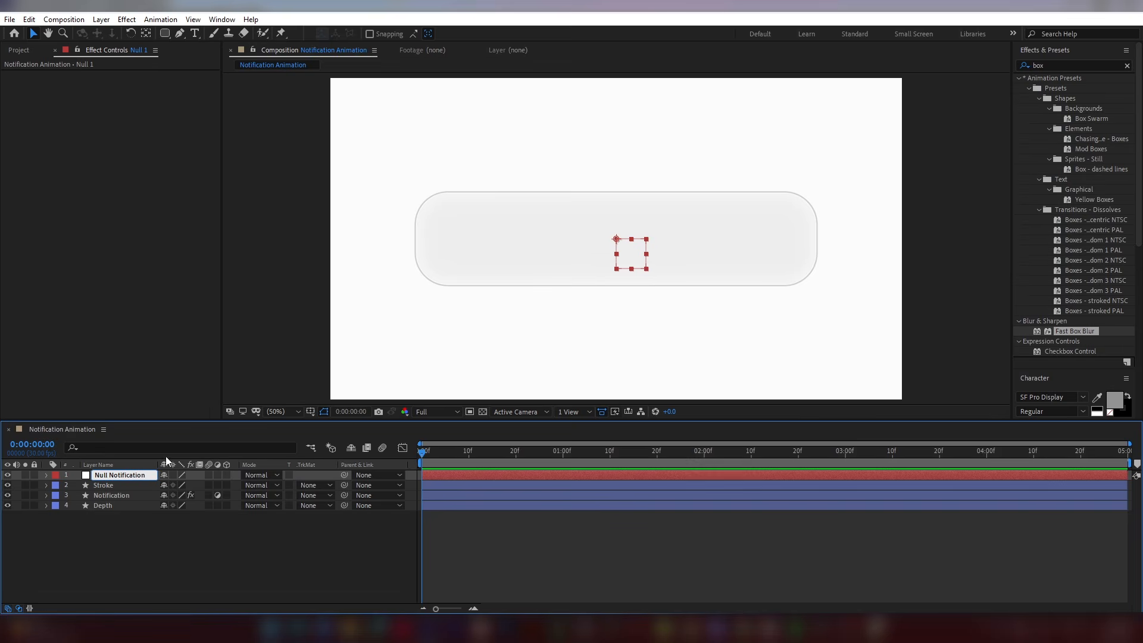
left_click(127, 534)
Step: Parent the Stroke, Notification and Depth layers to the Null Notification layer
left_click_drag(104, 529, 120, 488)
mouse_move(345, 504)
left_mouse_down()
mouse_move(216, 499)
mouse_move(139, 478)
left_mouse_up()
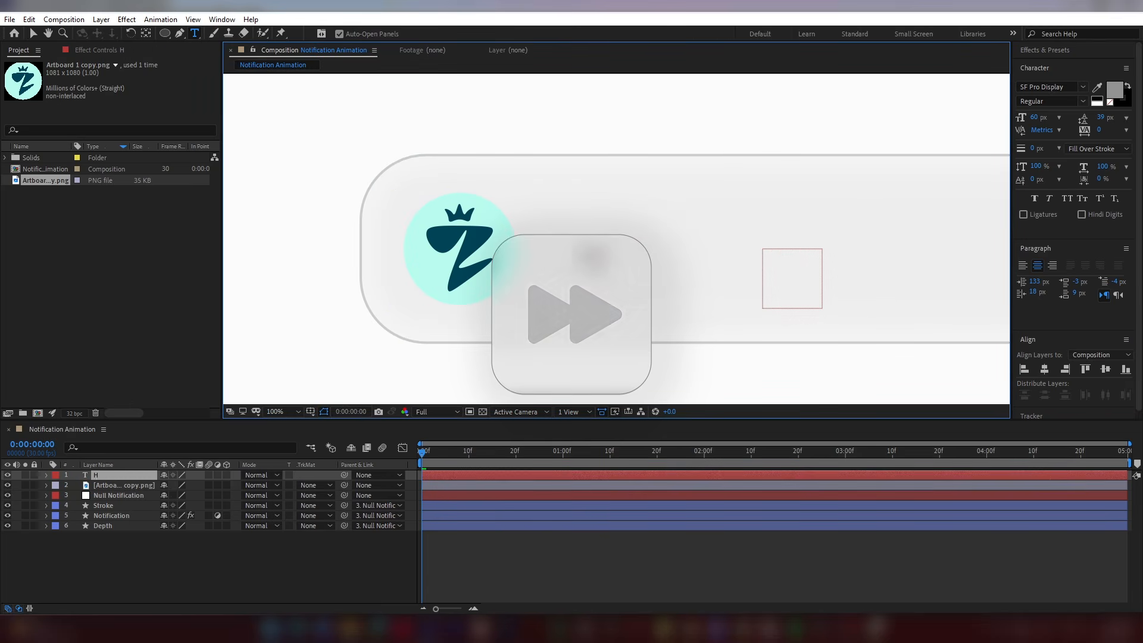
Step: Complete the text layer to read "Hey, please Subscribe :)" and place it beside the logo inside the notification box
type("ey, please Subscribe :)")
key("Escape")
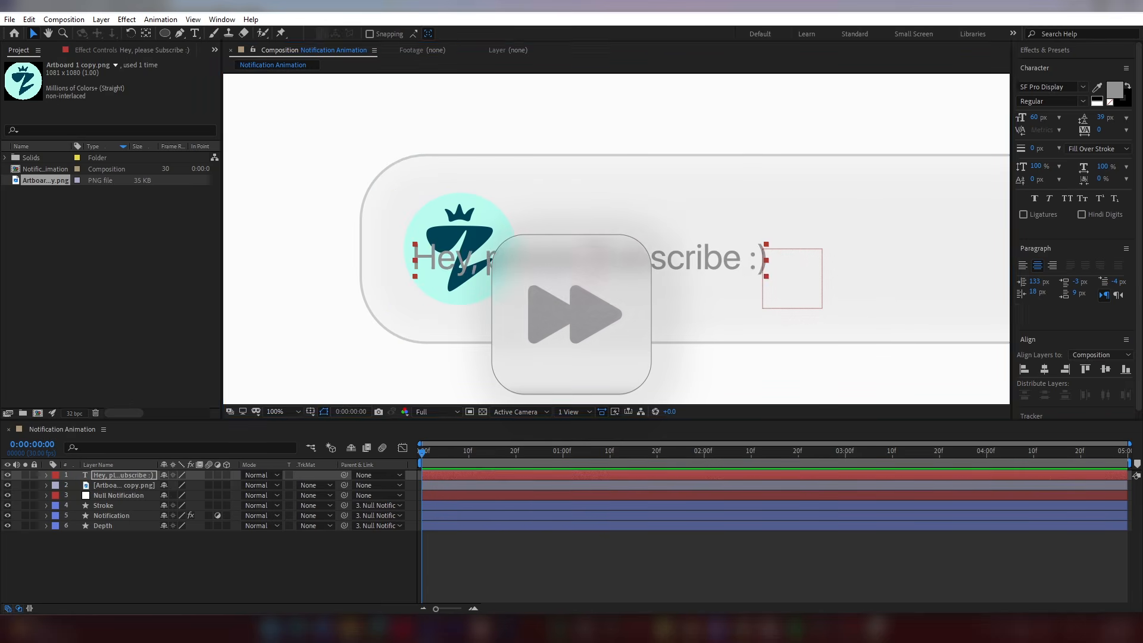
left_click_drag(621, 262, 618, 229)
Step: Duplicate the message text above the original and change the copy to "Zuyns"
key("ctrl+d")
double_click(714, 223)
type("Zuyns")
key("Escape")
Step: Set the Zuyns title text to Medium weight with a black fill
left_click(1082, 101)
left_click(1048, 208)
left_click(1114, 90)
left_click_drag(748, 314, 736, 375)
left_click(995, 223)
left_click(268, 586)
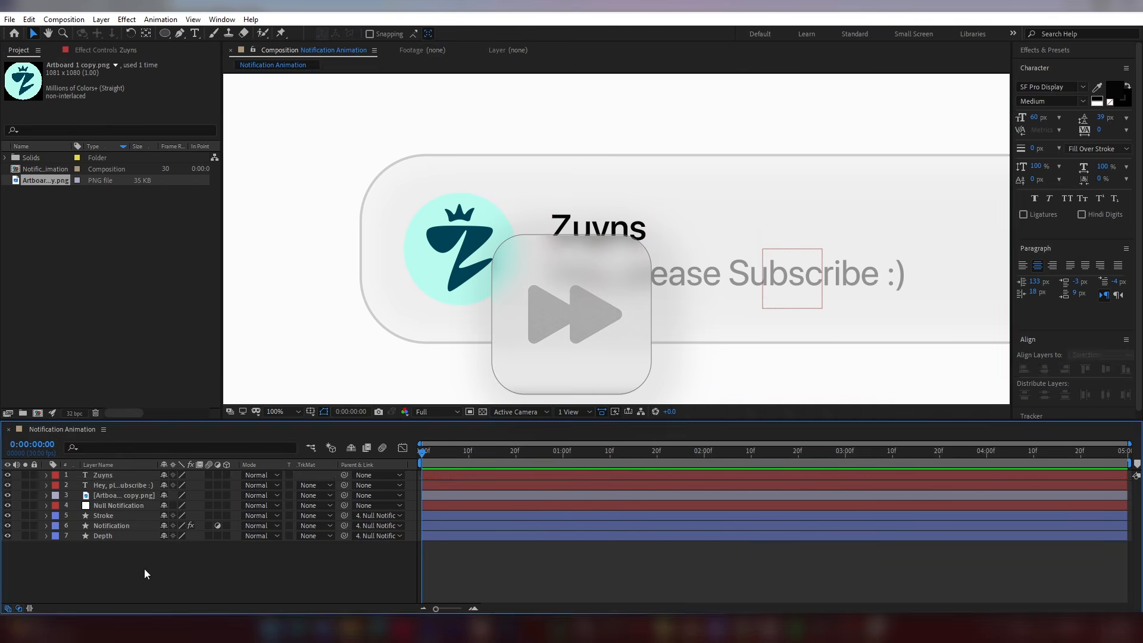
Step: Enlarge the Zuyns title slightly and align its start with the message text below it
left_click(598, 226)
left_click_drag(709, 268, 510, 262)
left_click_drag(1034, 117, 1040, 117)
left_click_drag(399, 218, 408, 219)
Step: Duplicate the message text as the topmost layer, place it near the box's upper-right corner and change it to "NOW"
left_click(405, 271)
key("ctrl+d")
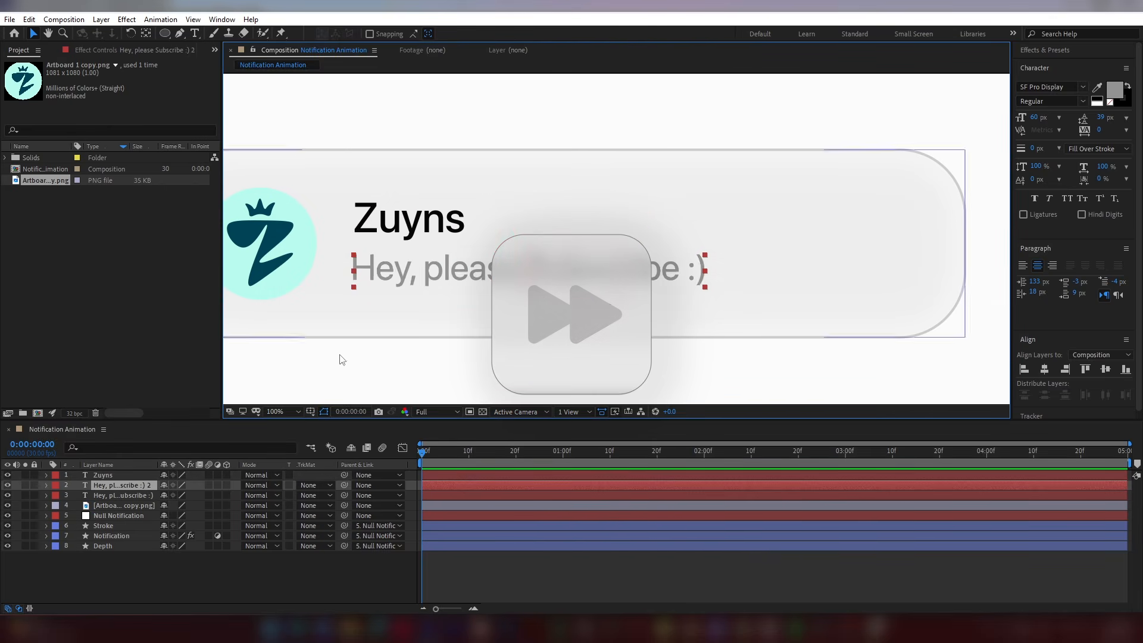
left_click_drag(122, 485, 122, 472)
left_click_drag(416, 271, 778, 184)
double_click(833, 184)
type("NOW")
Step: Set the NOW text to 37 px with a tracking of 20 and nudge it into the box's upper-right corner
left_click_drag(1034, 117, 1020, 118)
mouse_move(893, 188)
left_mouse_down()
mouse_move(877, 197)
mouse_move(897, 191)
left_mouse_up()
left_click(1098, 130)
type("20")
left_click(982, 205)
scroll(807, 188, "down", 1)
scroll(894, 179, "up", 1)
left_click_drag(814, 202, 824, 207)
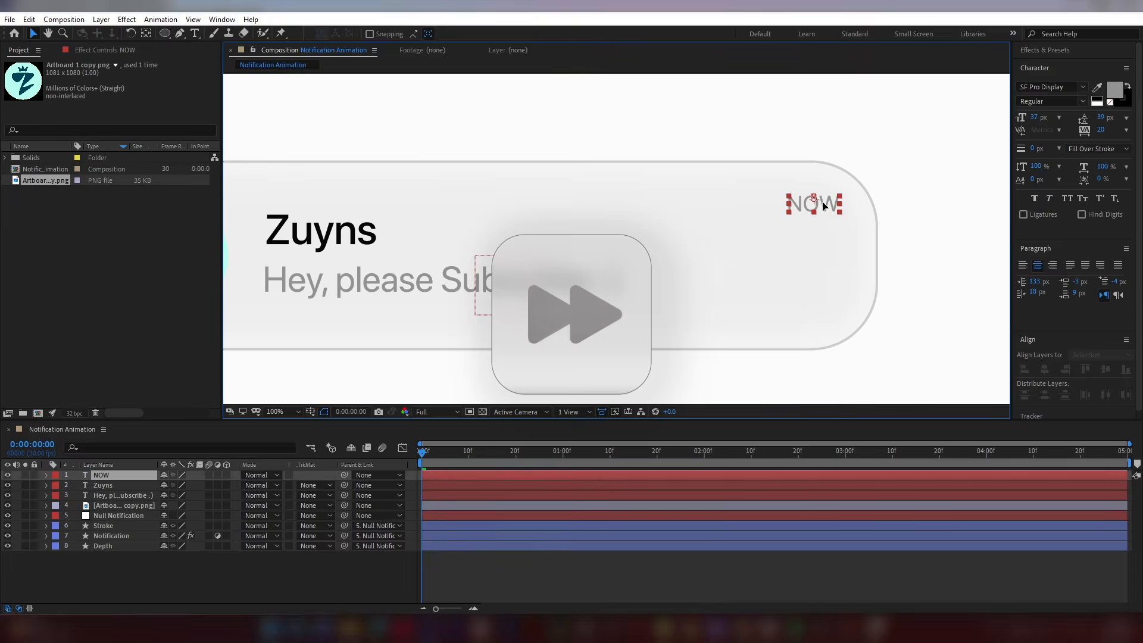
left_click(275, 411)
left_click(288, 247)
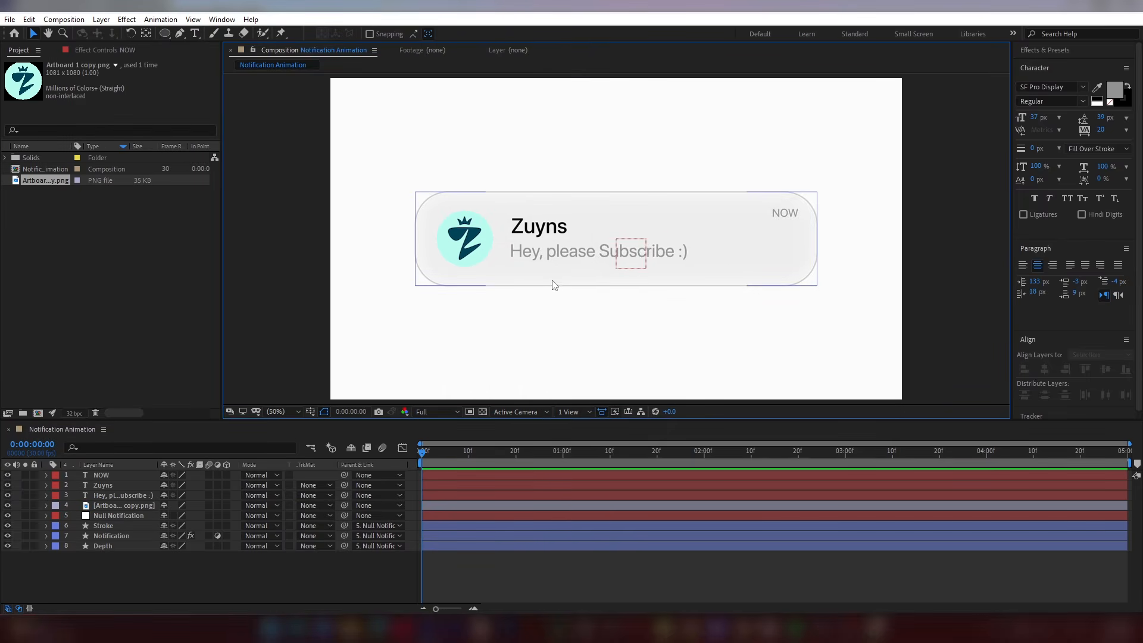
Step: Add a second null object and parent the NOW, Zuyns and "Hey, please Subscribe :)" text layers to it
right_click(138, 563)
mouse_move(262, 428)
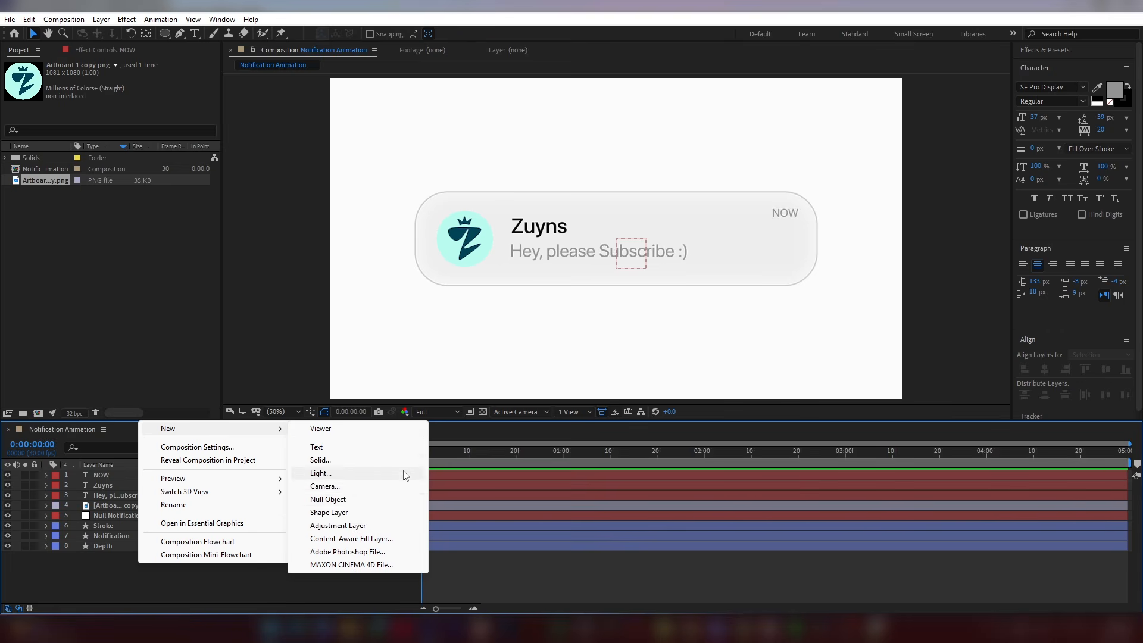
left_click(328, 499)
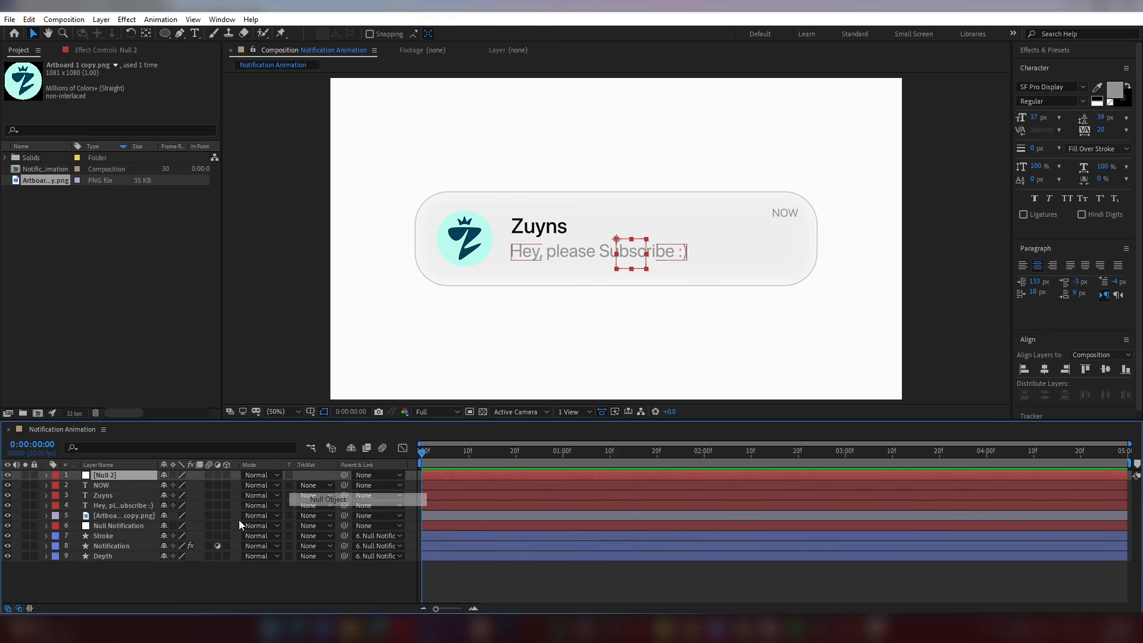
left_click(109, 506)
left_click(108, 487, "shift")
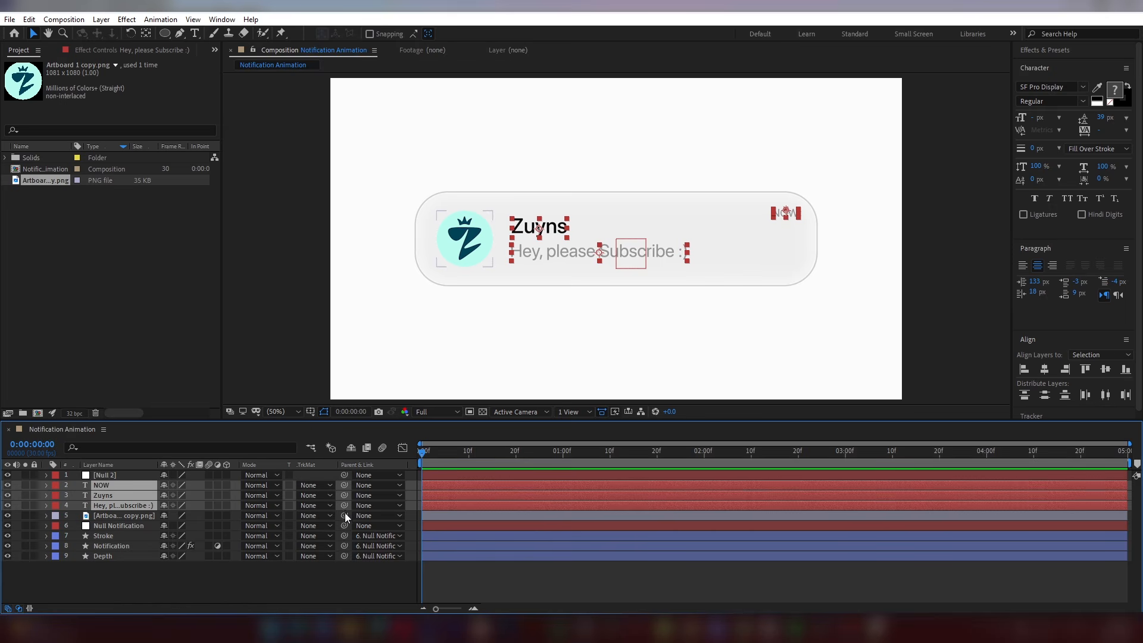
left_click_drag(345, 506, 113, 476)
Step: Rename the text layers' parent null as Text Null
right_click(112, 476)
left_click(161, 453)
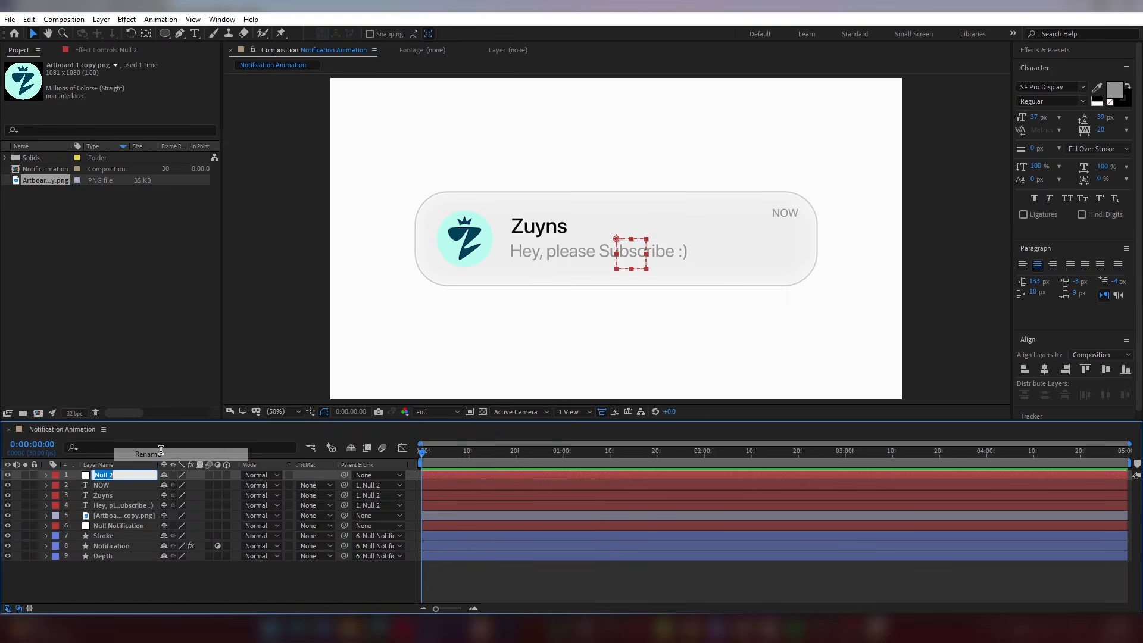
type("Tex")
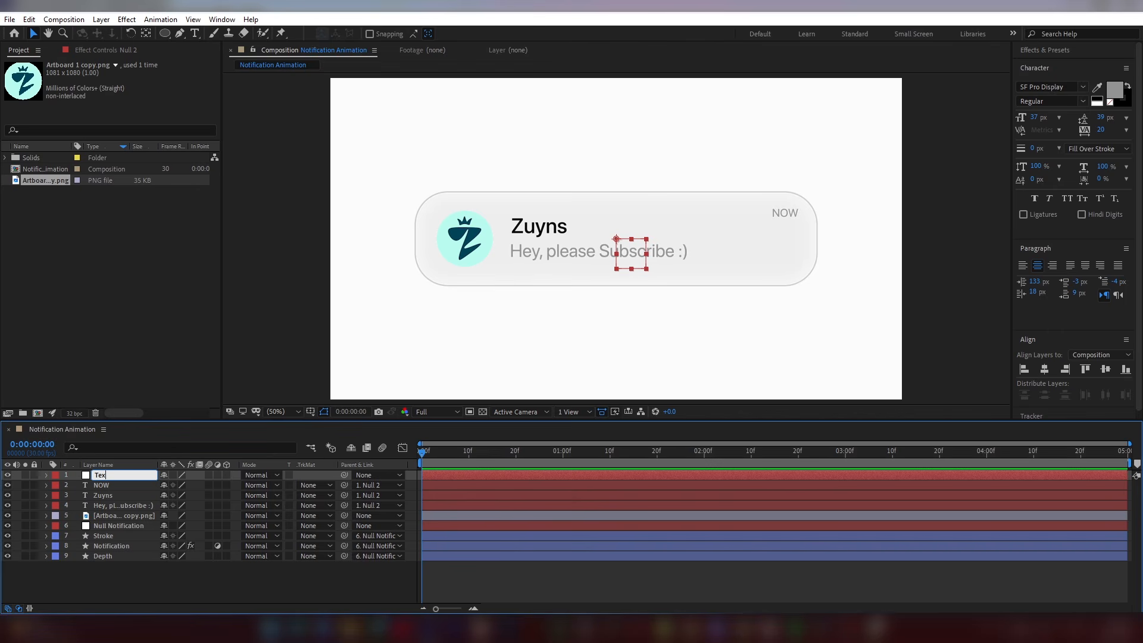
type("t Null")
left_click(159, 590)
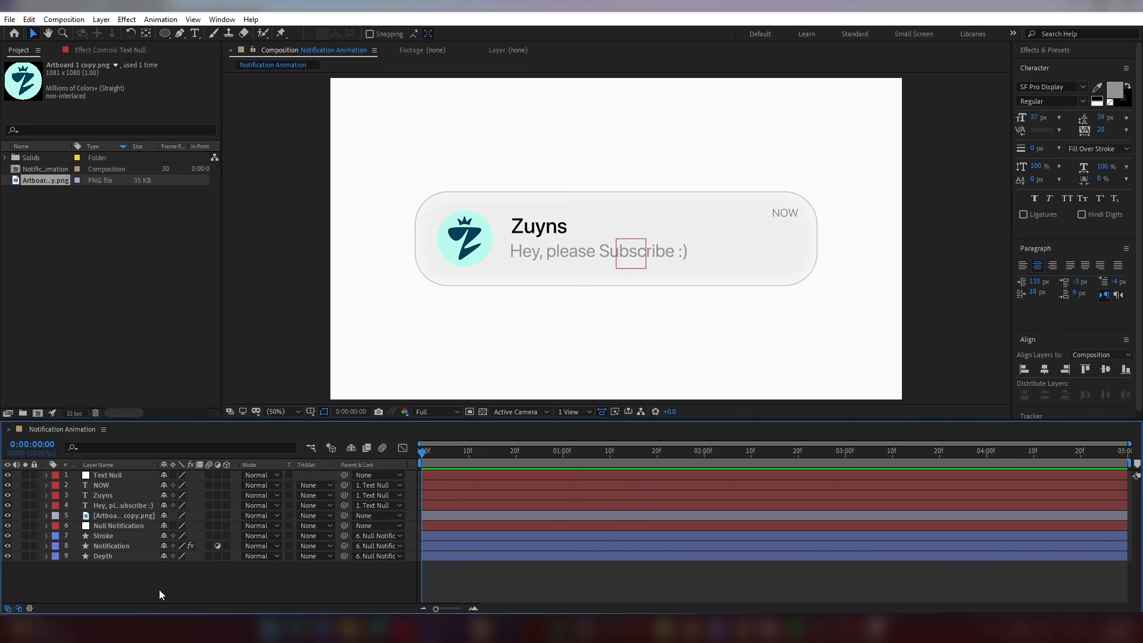
Step: Change the label color of the three text layers to Blue
left_click(109, 487)
left_click(113, 507, "shift")
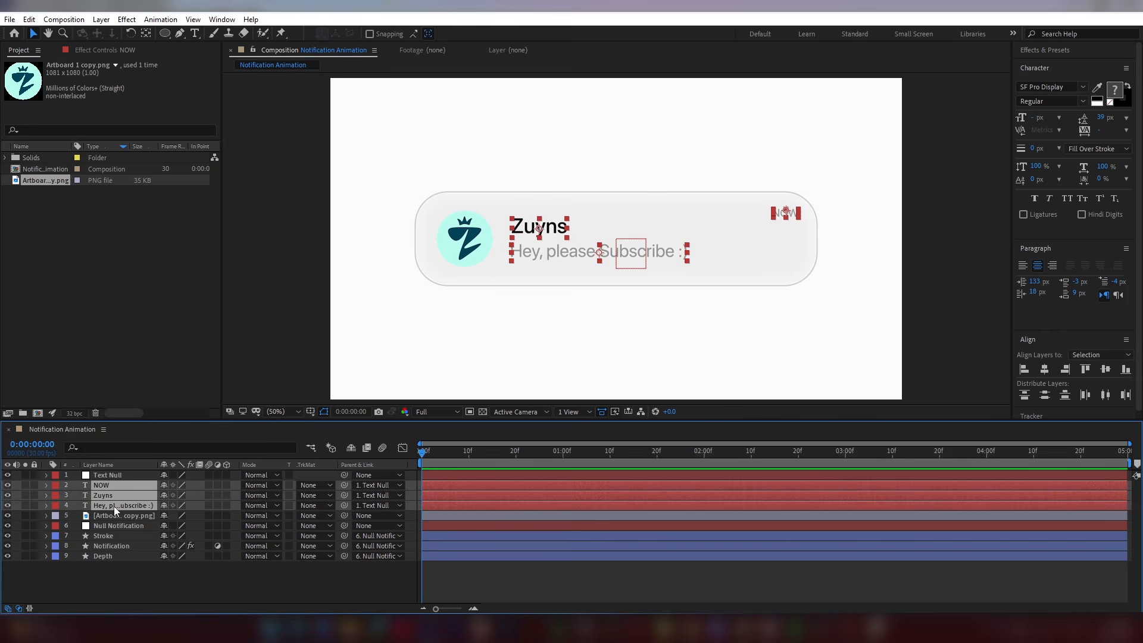
left_click(56, 489)
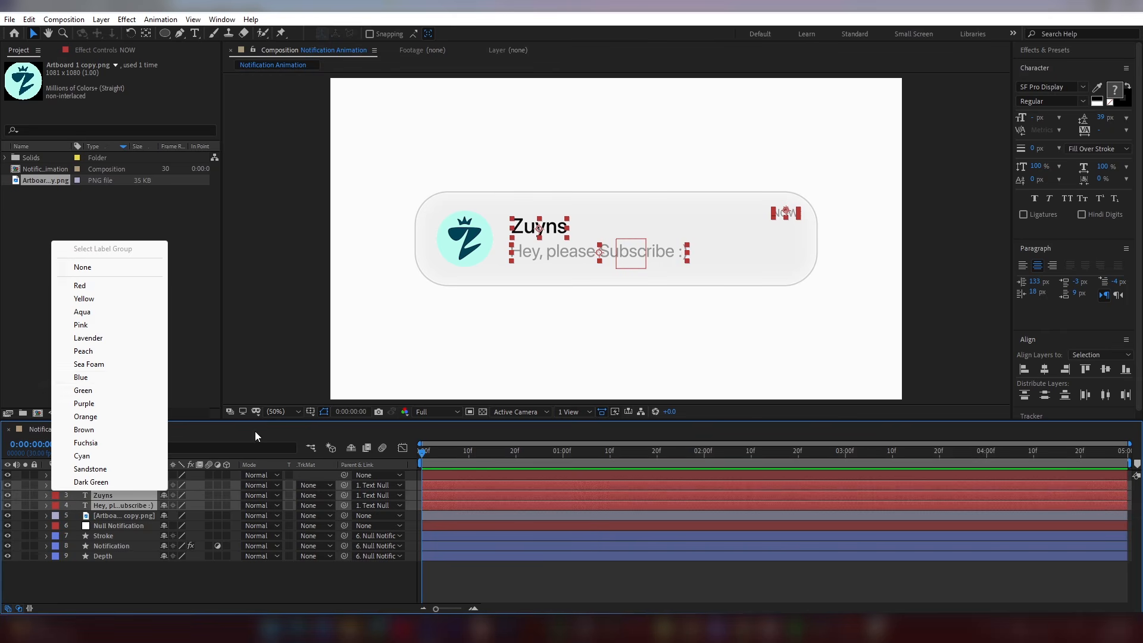
left_click(81, 377)
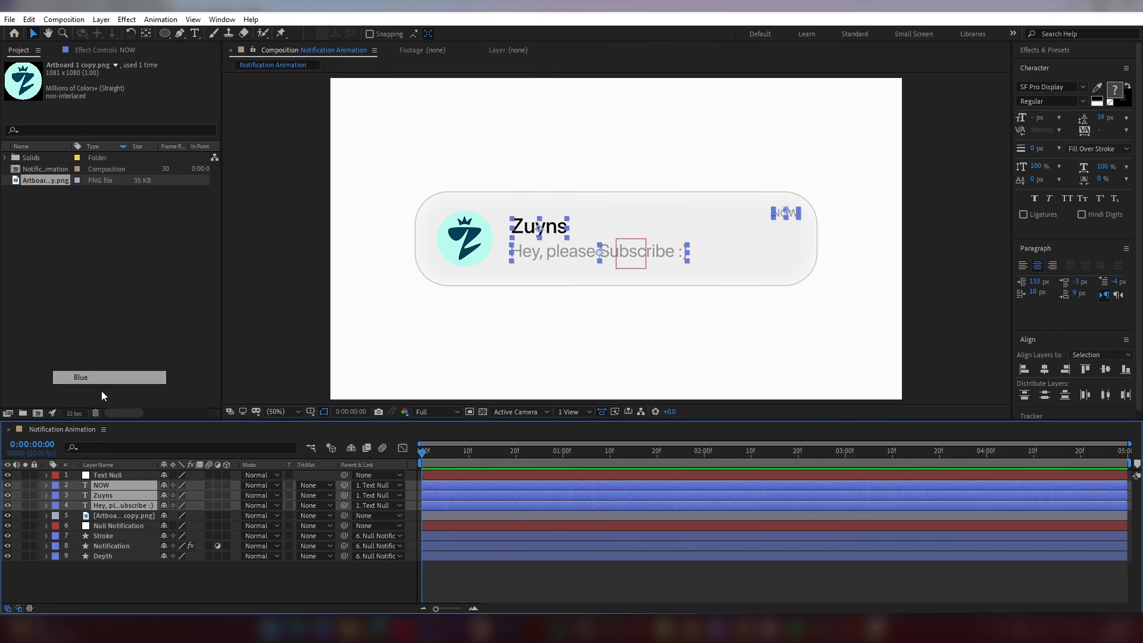
left_click(222, 580)
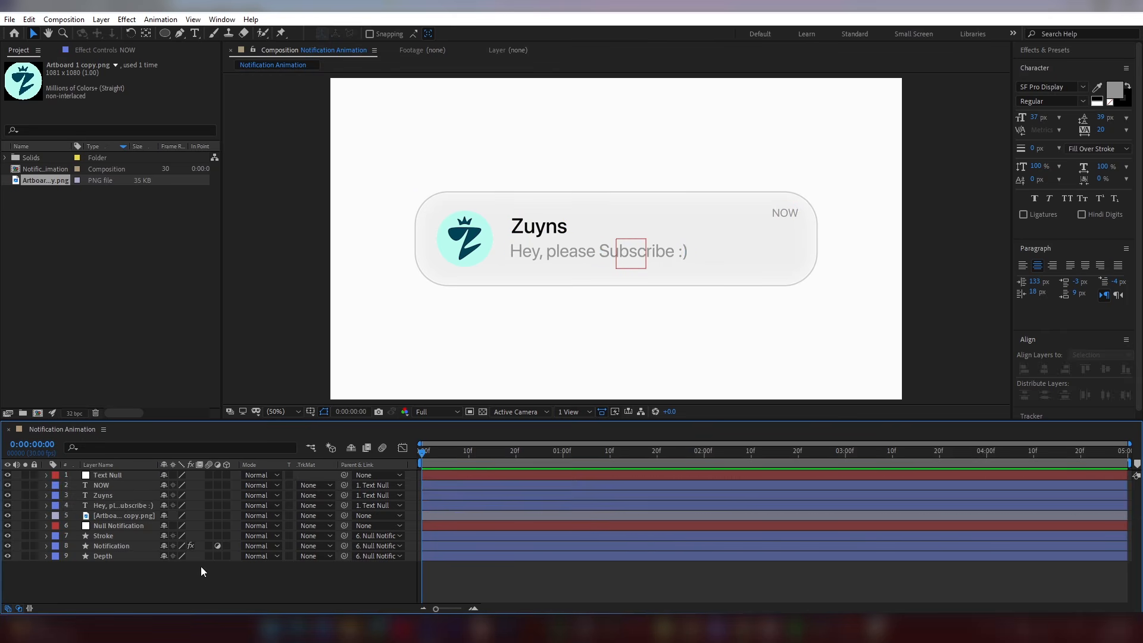
Step: Rename the logo image layer as Logo
left_click(129, 514)
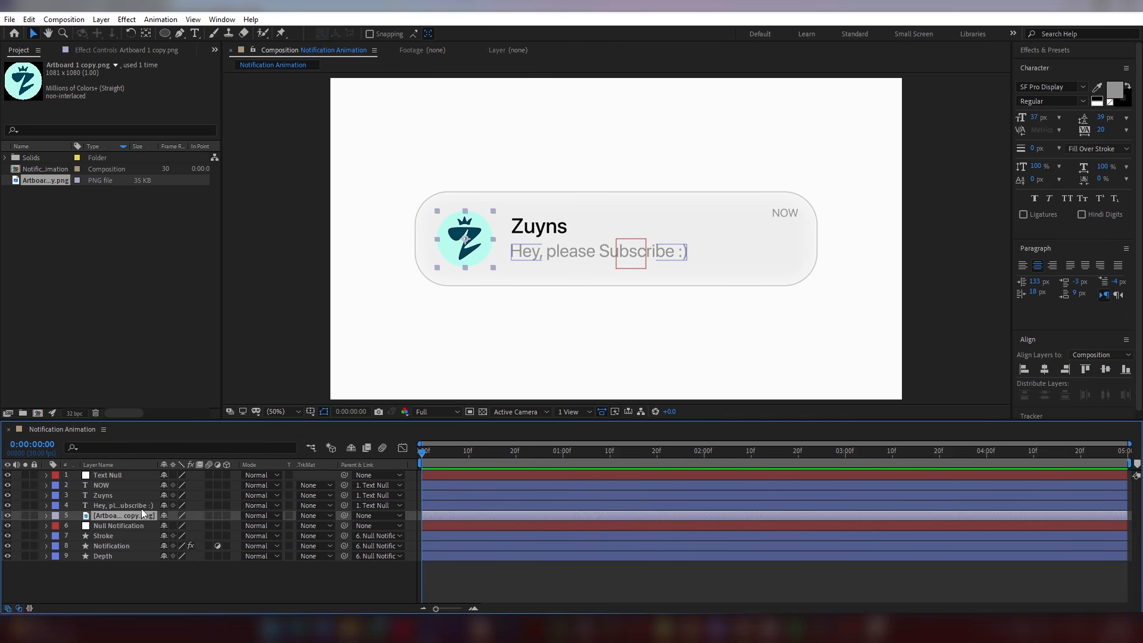
right_click(126, 516)
left_click(157, 493)
type("Logo")
key("Return")
left_click(153, 572)
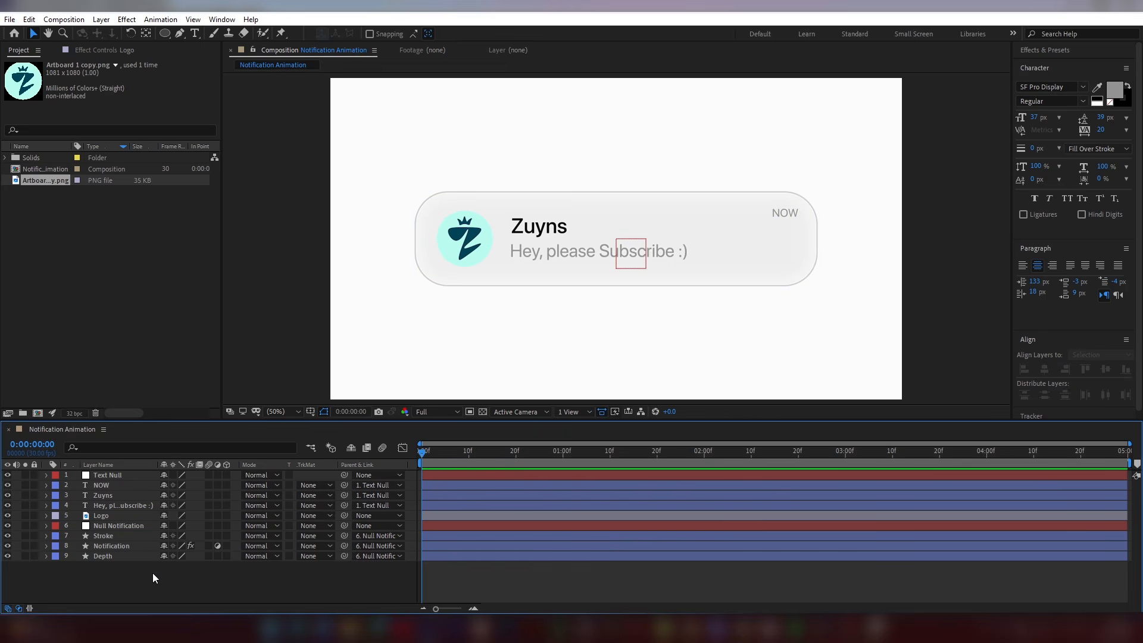
Step: Add a third null object, move it directly above the Logo layer and rename it Logo Null
right_click(116, 578)
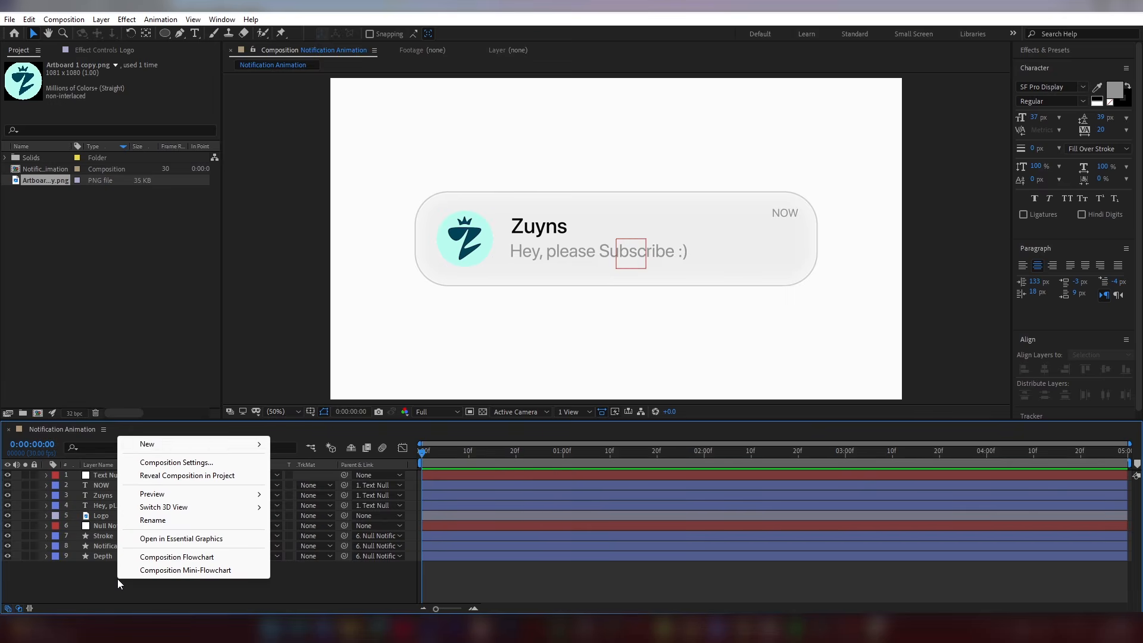
mouse_move(149, 449)
left_click(304, 514)
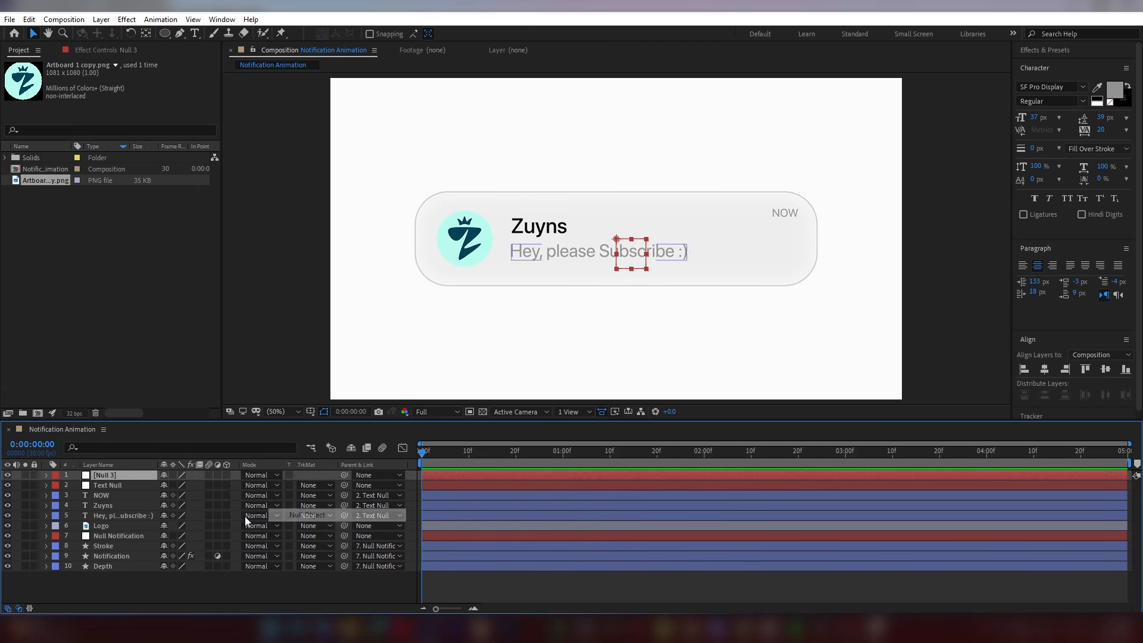
left_click_drag(126, 478, 123, 519)
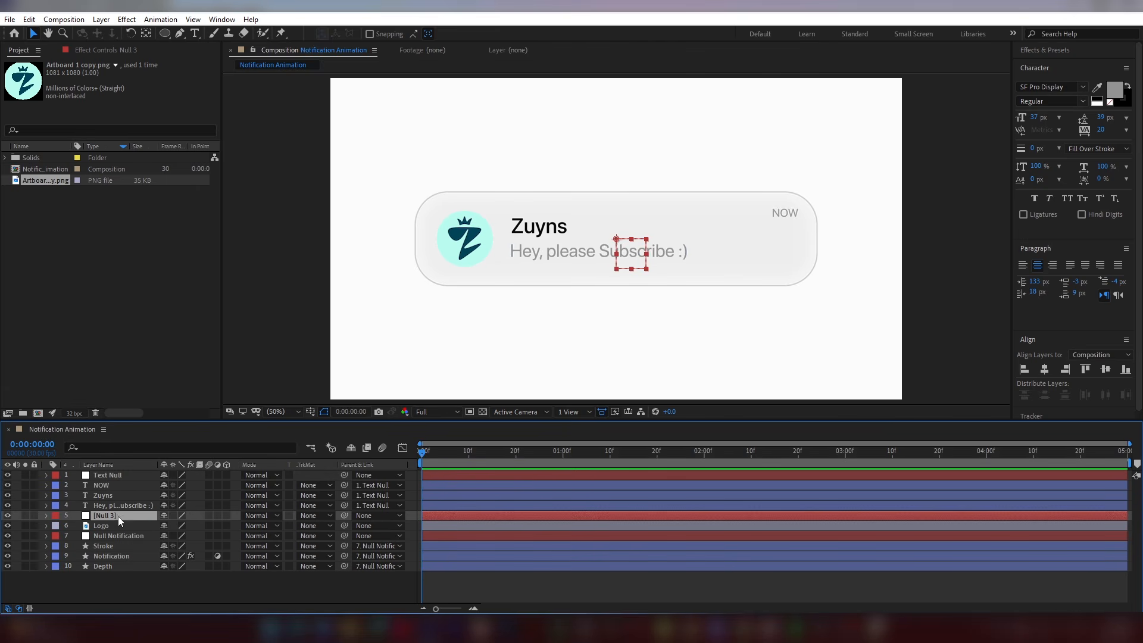
right_click(118, 516)
left_click(169, 493)
type("Logo")
key("Return")
Step: Parent the Logo layer to Logo Null
left_click(104, 525)
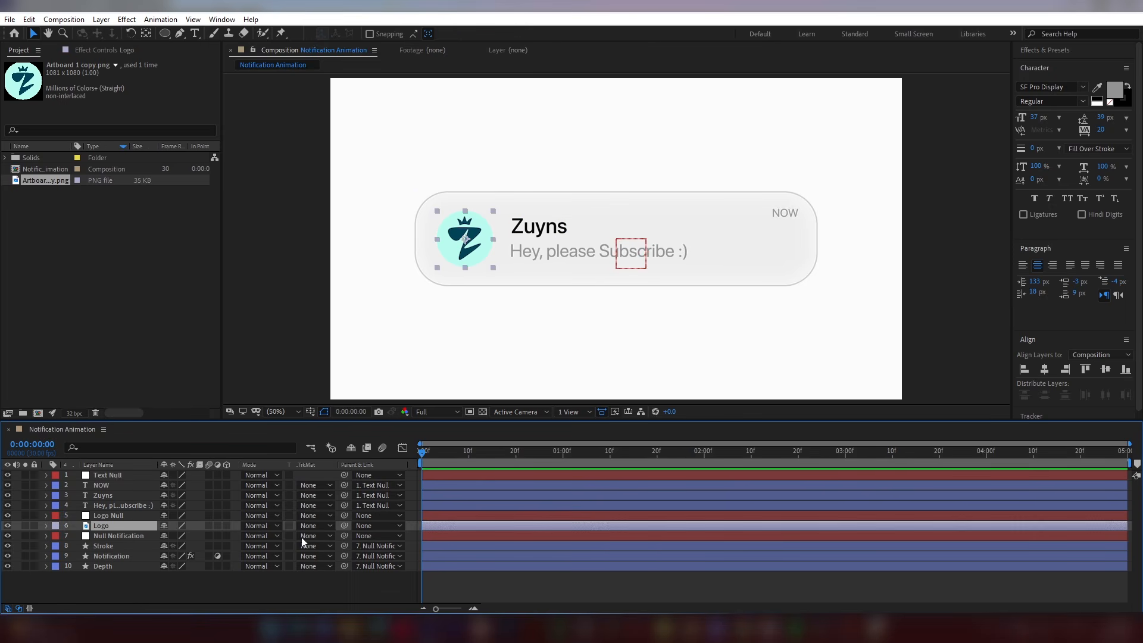
left_click_drag(343, 526, 118, 516)
left_click(350, 587)
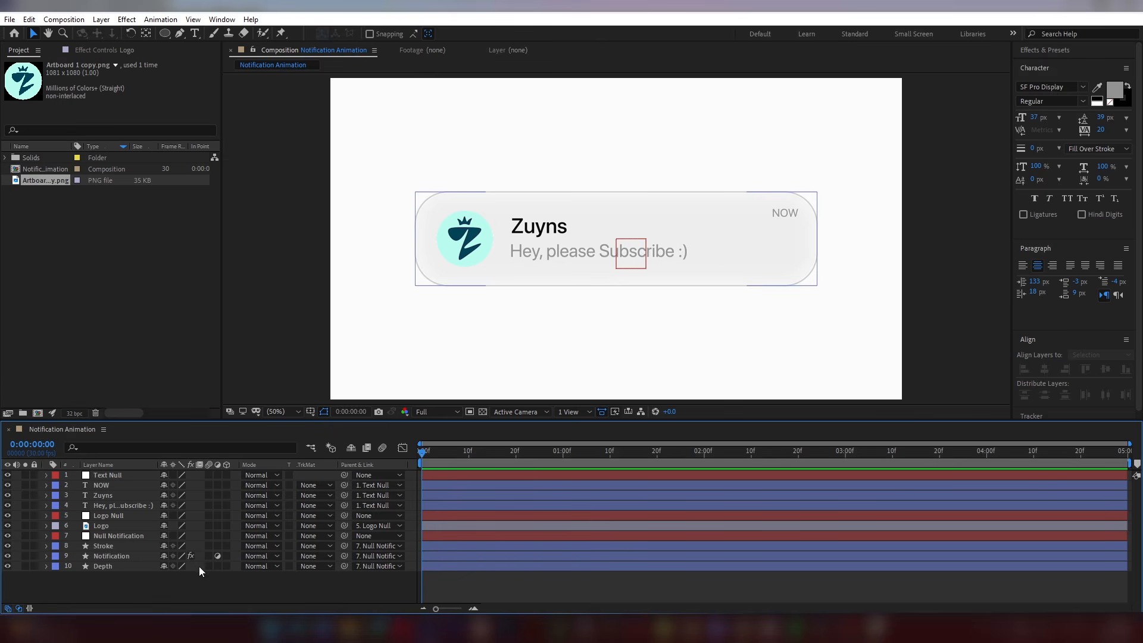
Step: Add a fourth null object and make it the parent of Text Null, Logo Null and Null Notification
right_click(149, 588)
mouse_move(280, 454)
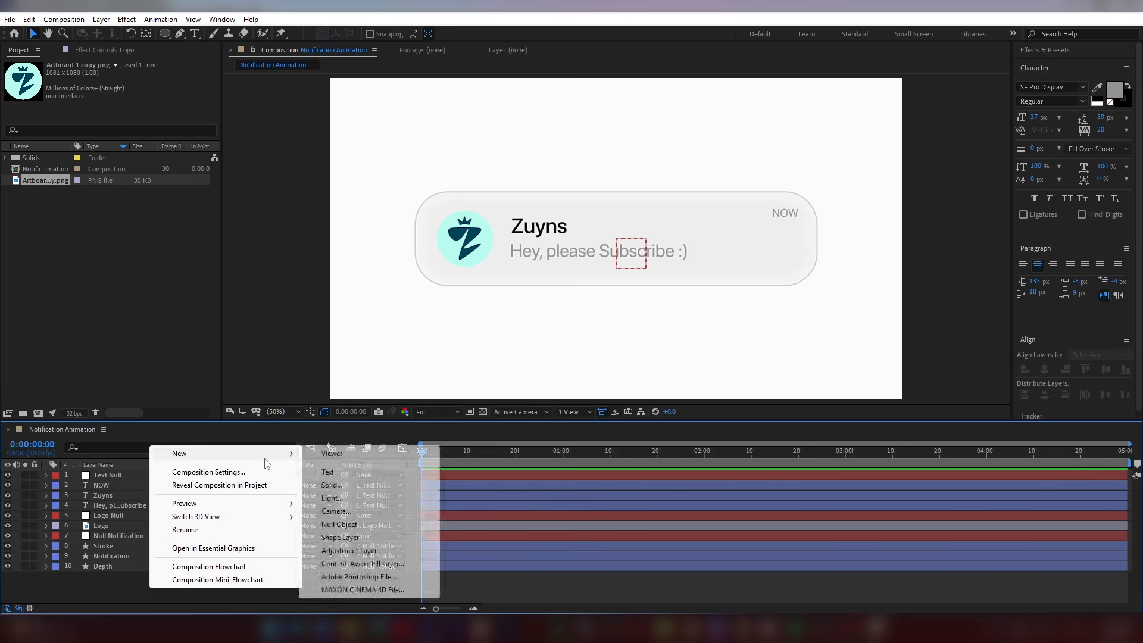
left_click(356, 524)
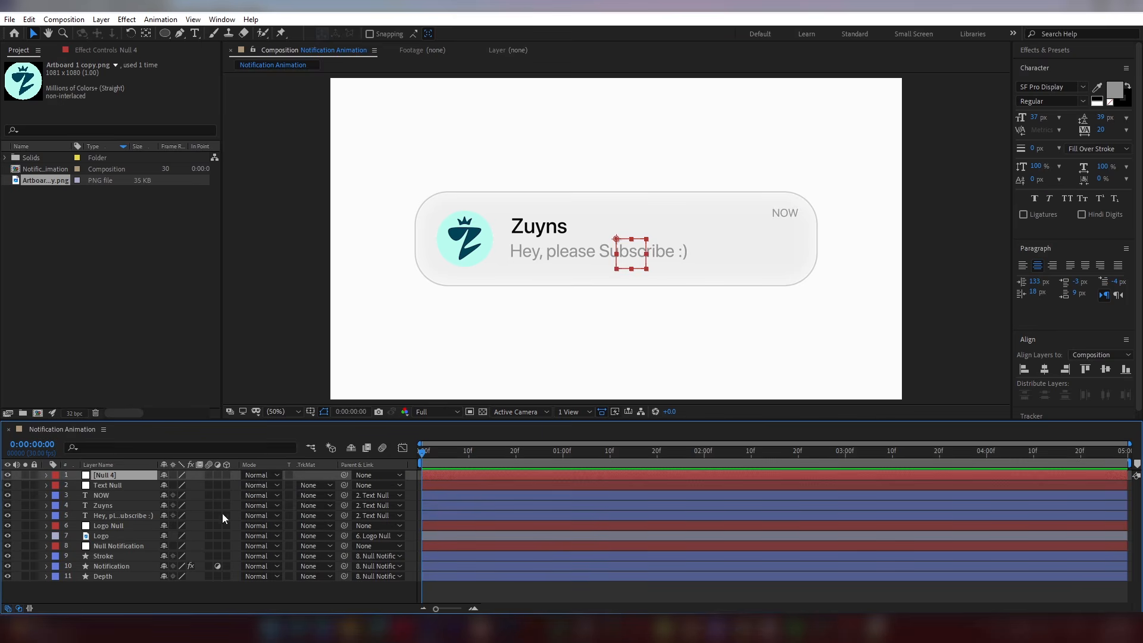
left_click(103, 486)
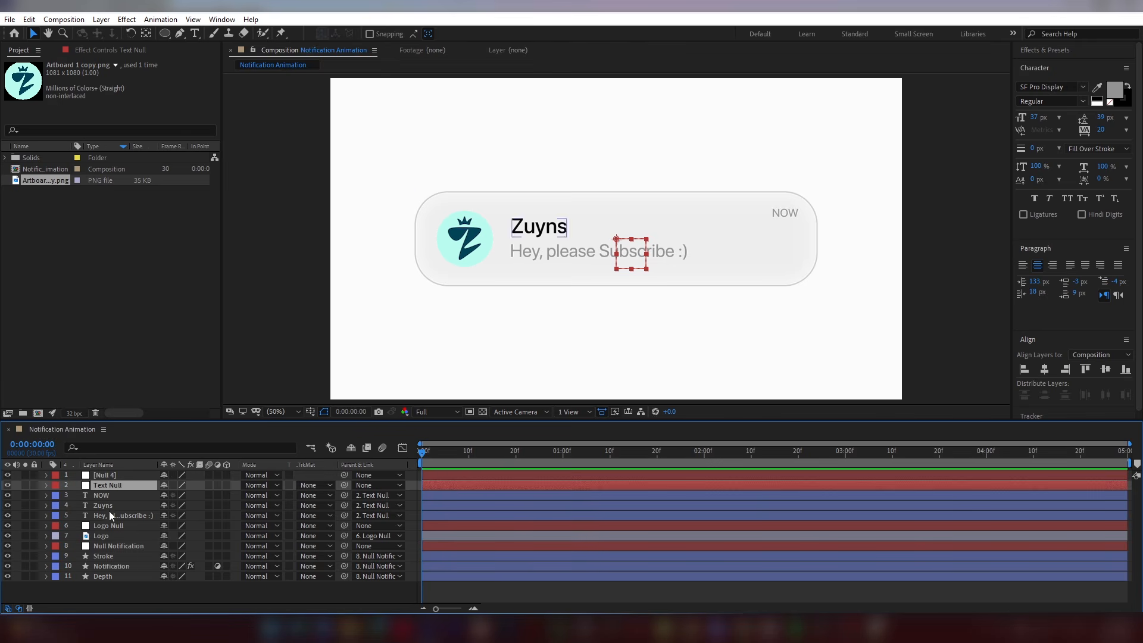
left_click(111, 524, "ctrl")
left_click(116, 547, "ctrl")
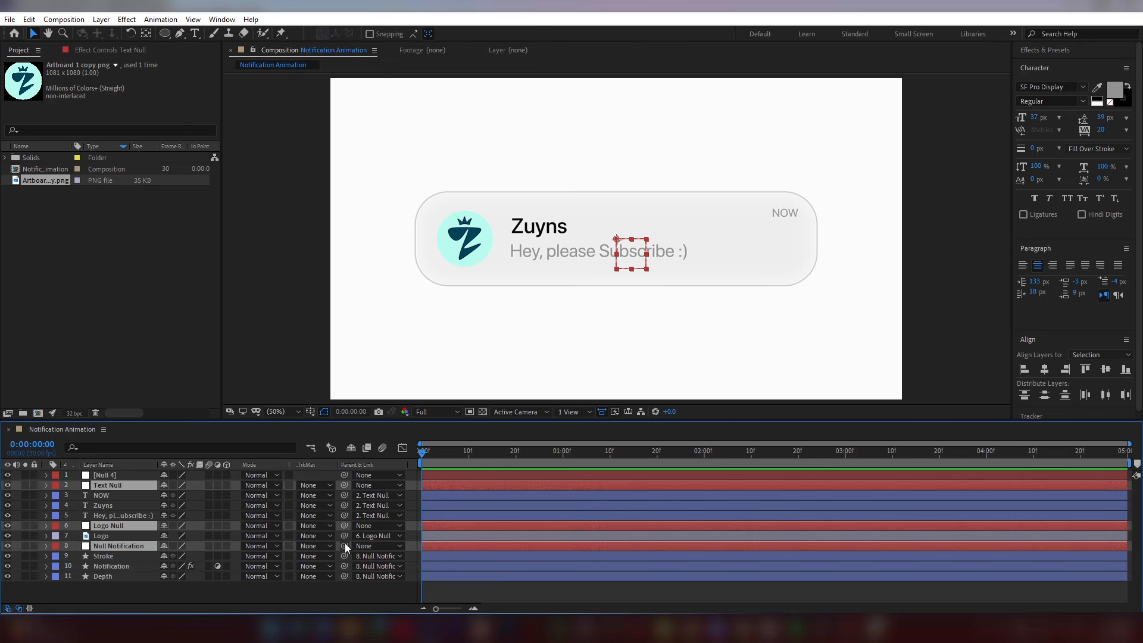
left_click_drag(344, 543, 110, 476)
left_click(117, 475)
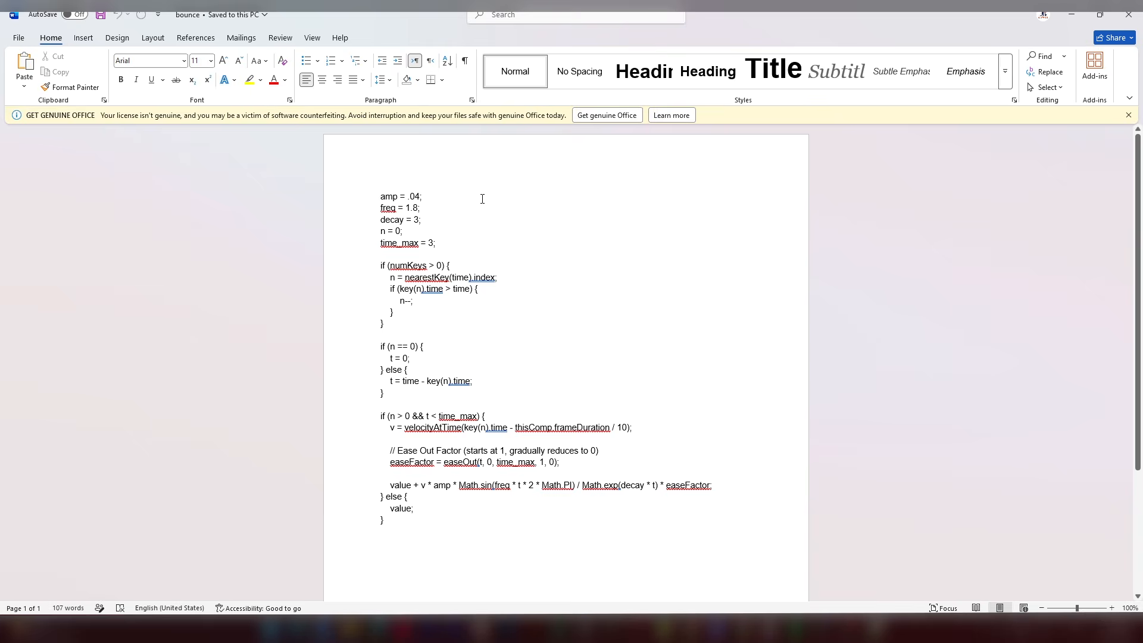
Step: Switch to Word and copy the entire bounce expression from the document
key("ctrl+a")
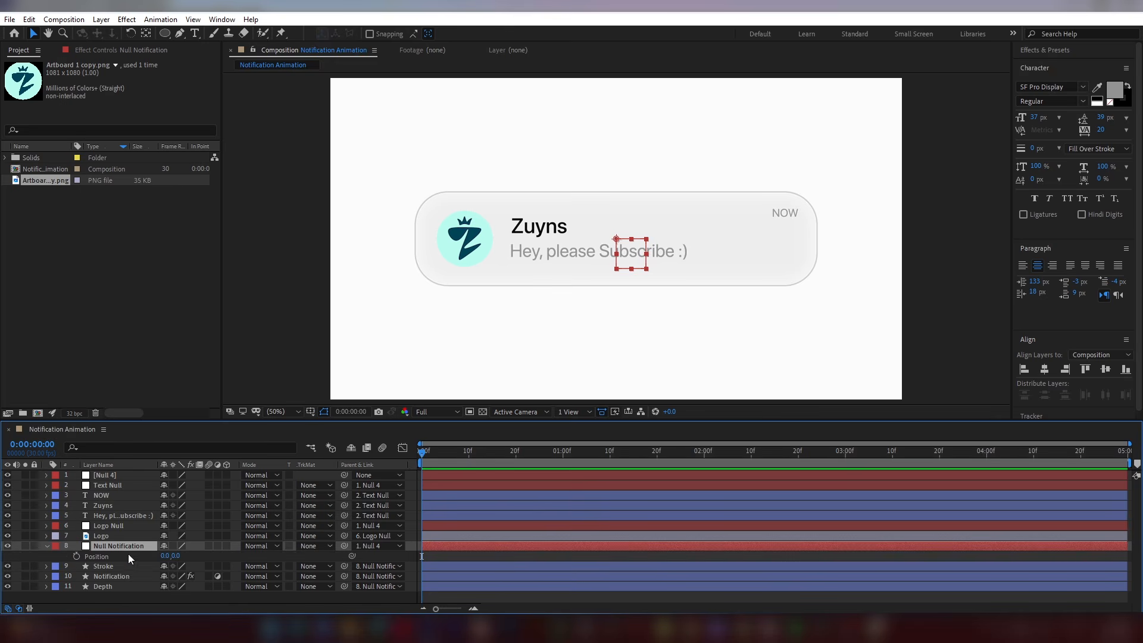
Step: Add a Position keyframe to Null Notification and move it to frame 4
left_click(76, 556)
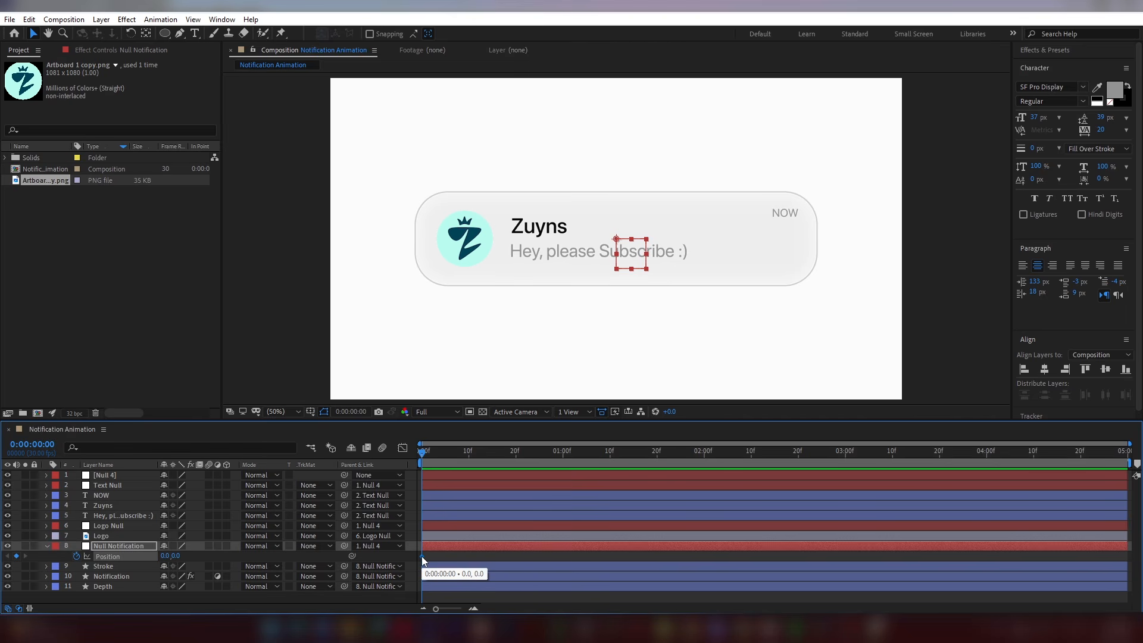
left_click_drag(422, 556, 448, 555)
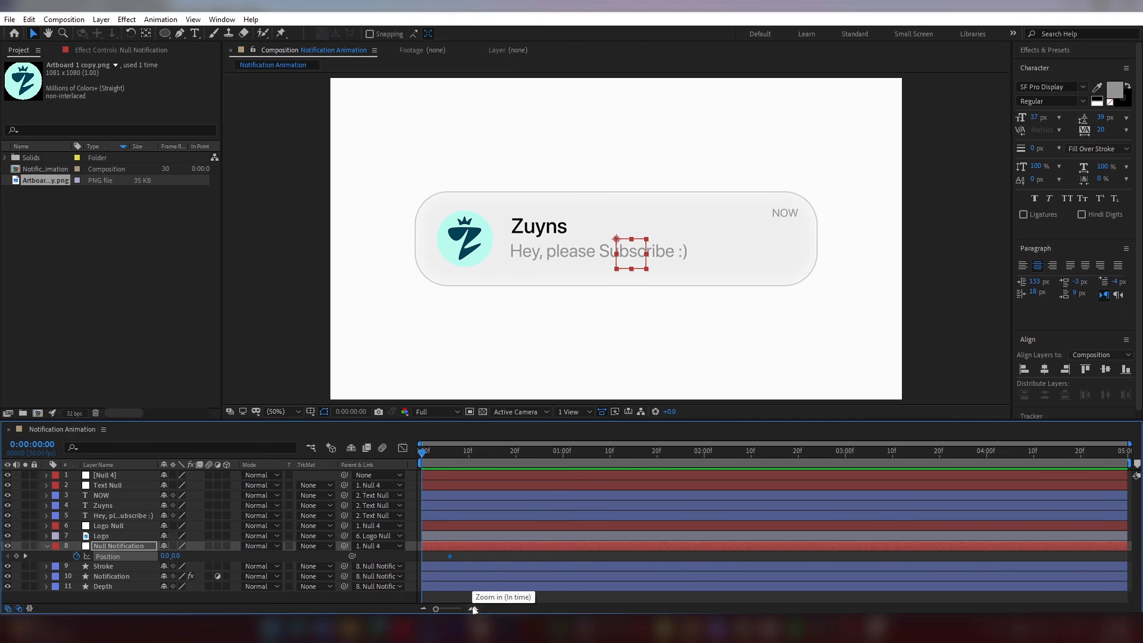
left_click(473, 608)
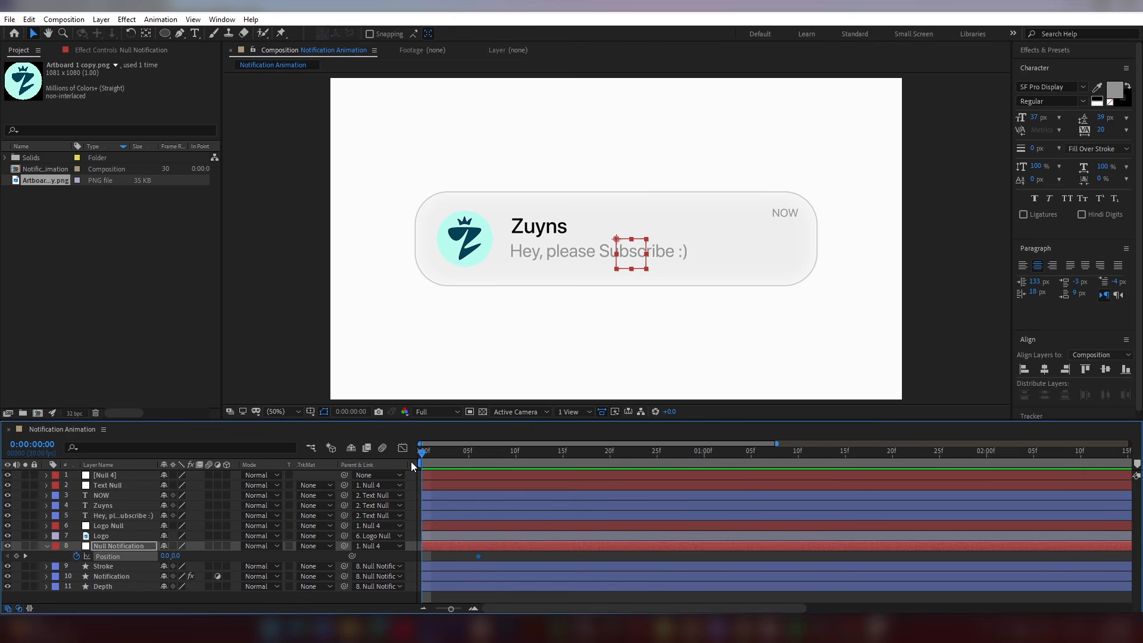
left_click_drag(423, 454, 460, 463)
left_click_drag(479, 558, 460, 558)
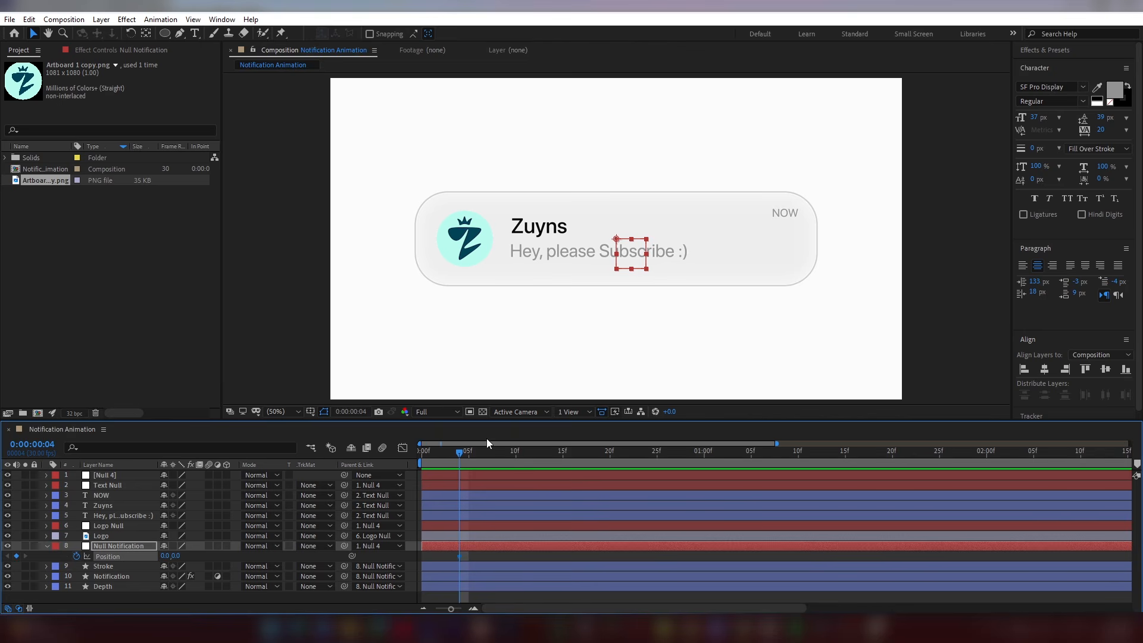
Step: Set Null Notification's Y position to -150 at frame 0 and preview the animation
left_click_drag(462, 454, 418, 472)
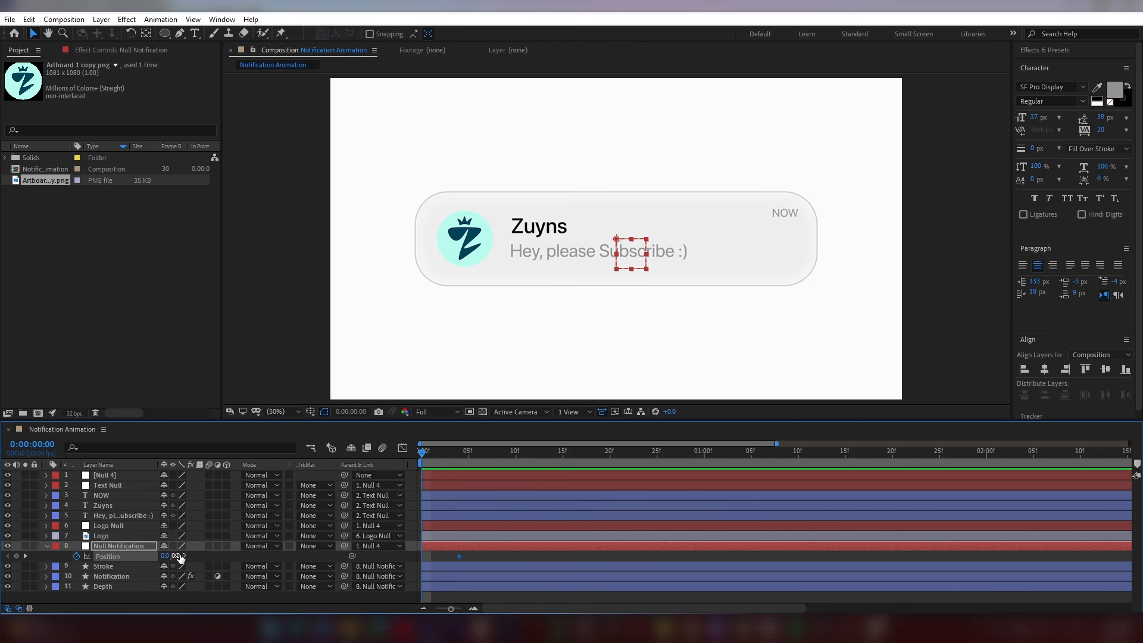
left_click_drag(177, 556, 106, 566)
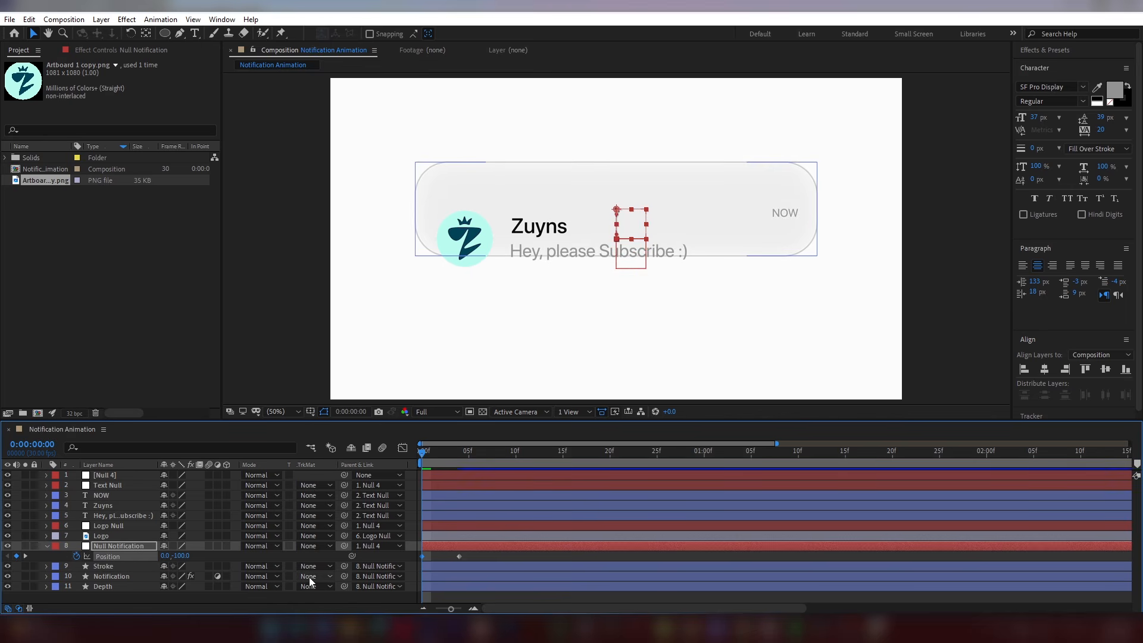
left_click(182, 556)
type("-15")
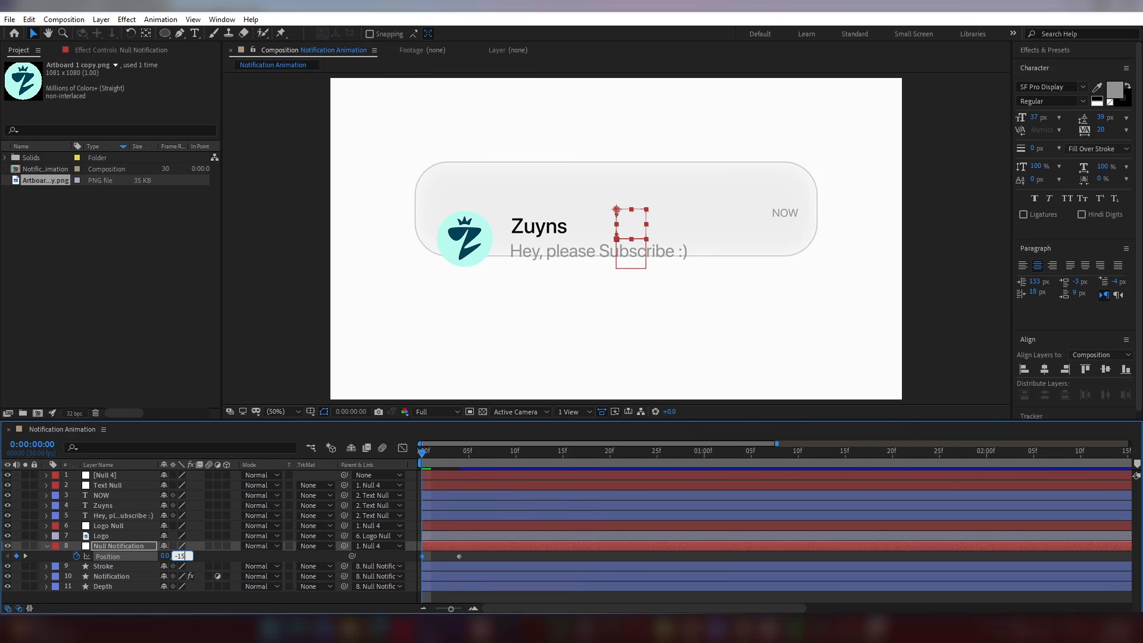
type("0")
left_click(206, 558)
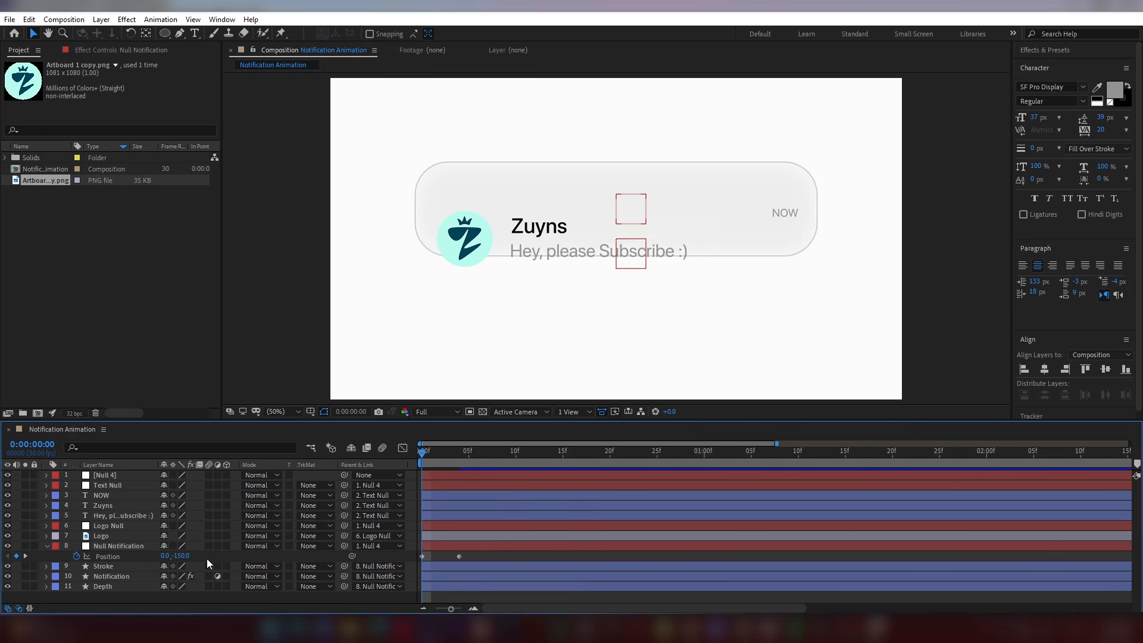
key("space")
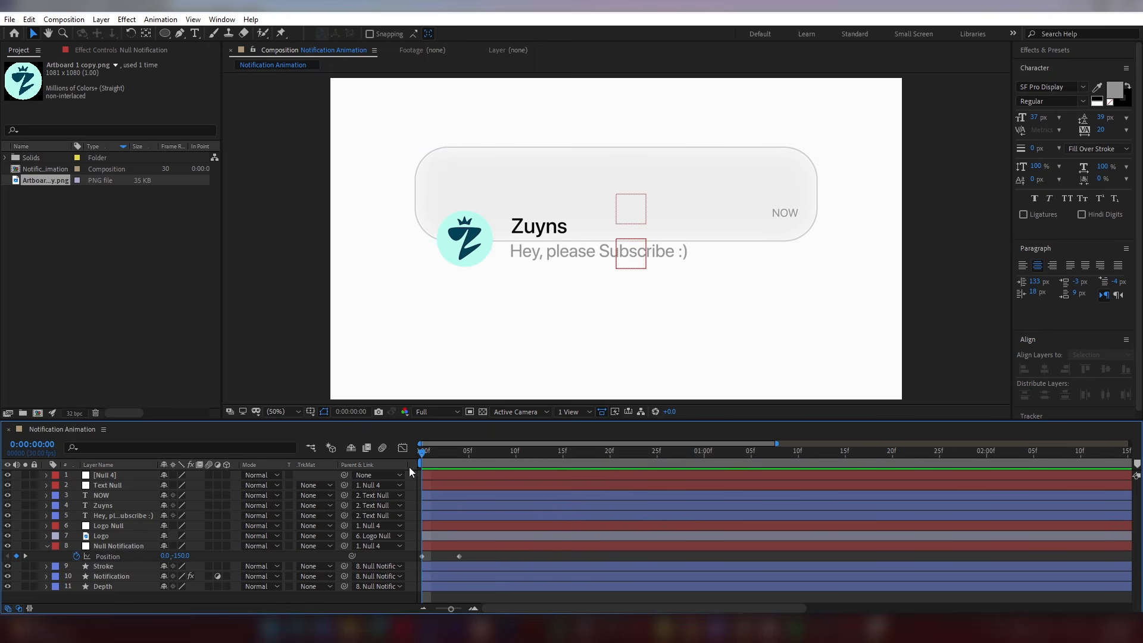
Step: Add the copied bounce expression below transform.position in Null Notification's Position expression and preview the motion
left_click(77, 556, "alt")
left_click(536, 565)
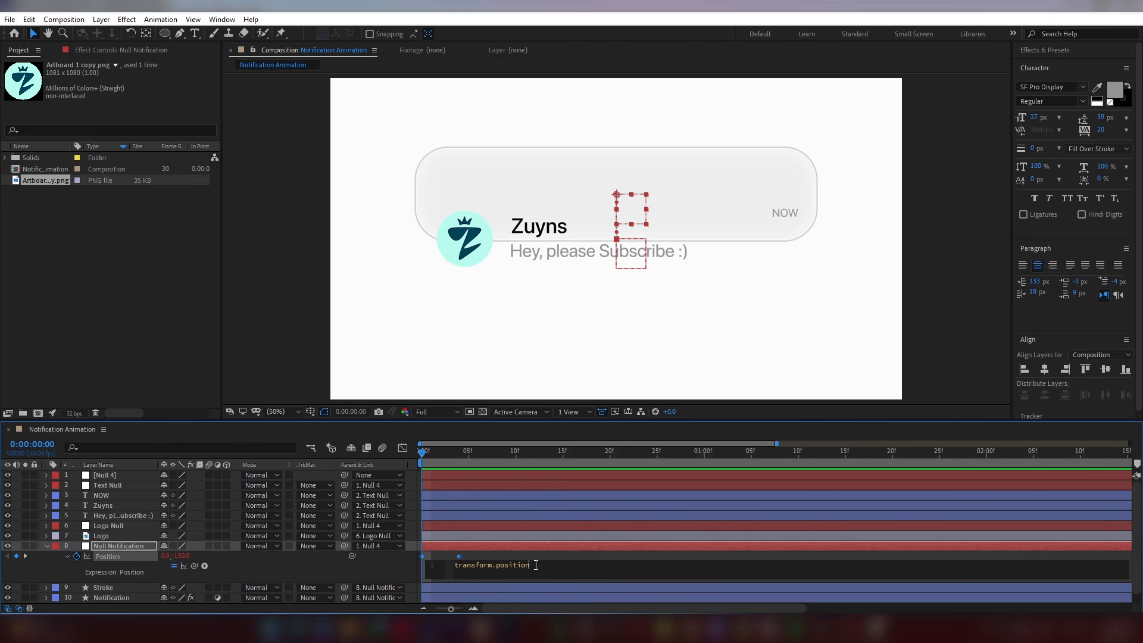
key("Return")
key("ctrl+v")
scroll(514, 573, "up", 6)
scroll(514, 573, "up", 10)
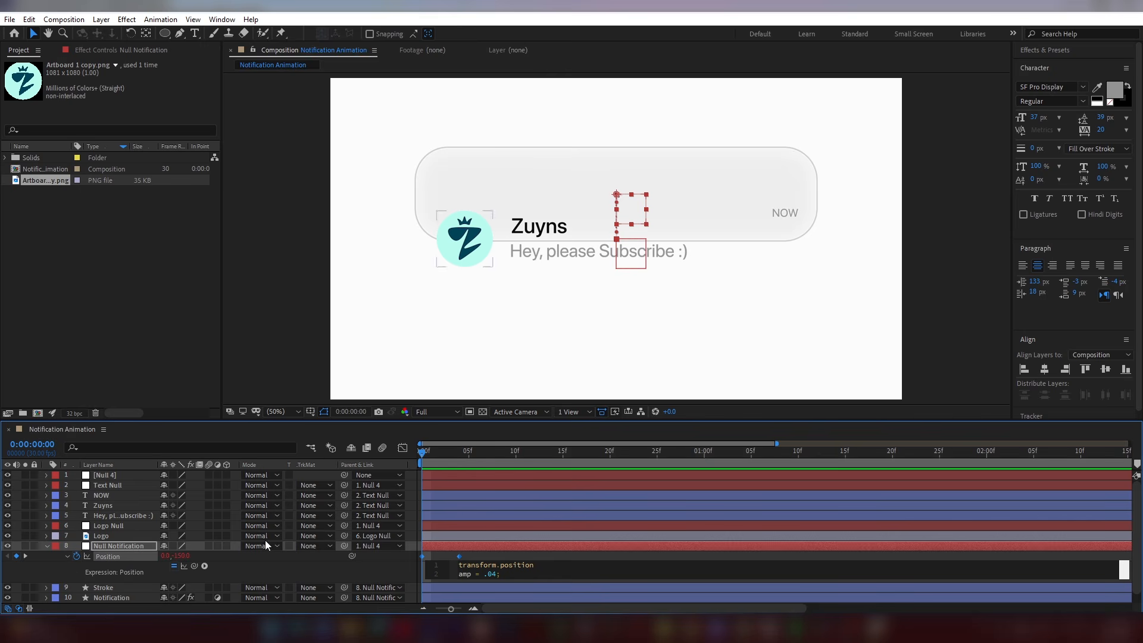
left_click(47, 546)
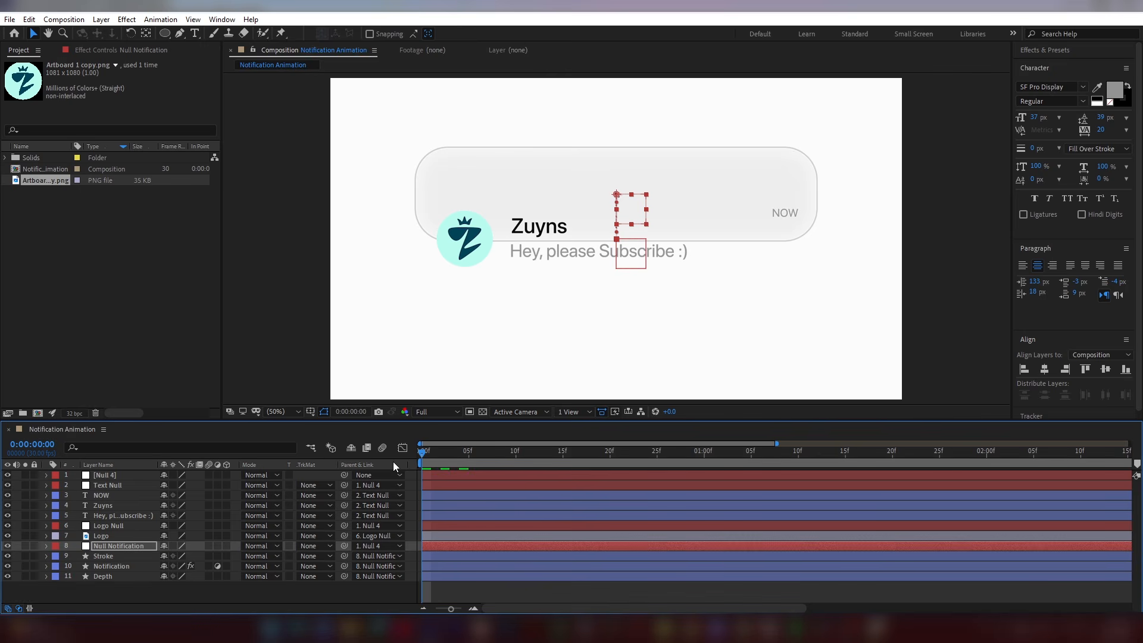
key("space")
key("space")
Step: Add a Scale keyframe to Null Notification and move it to frame 4
left_click(448, 545)
key("s")
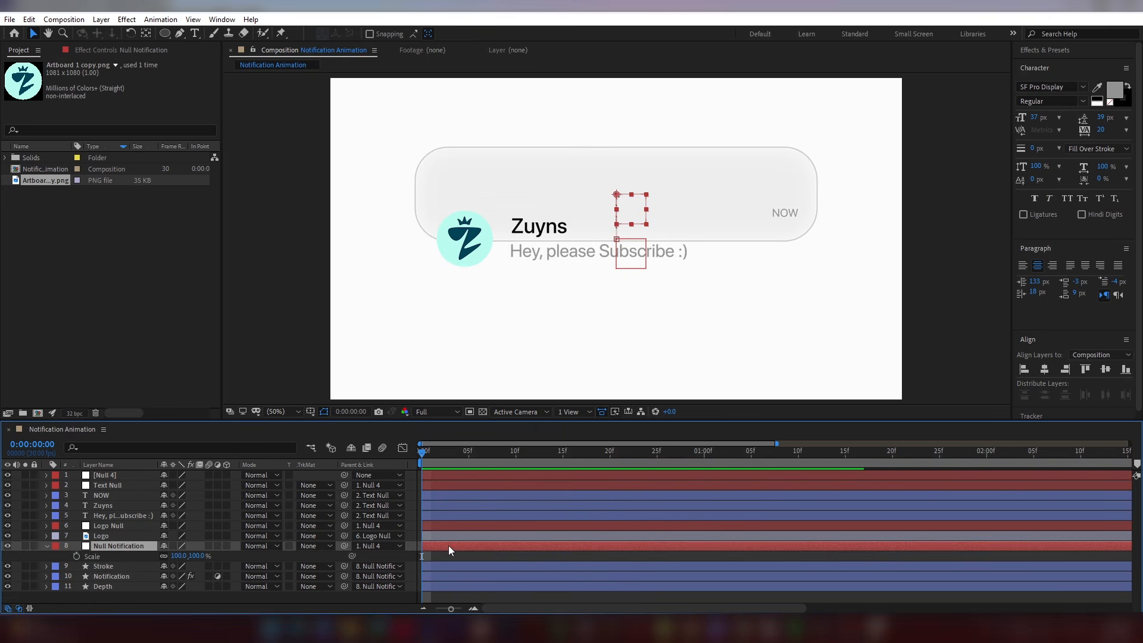
left_click(77, 556)
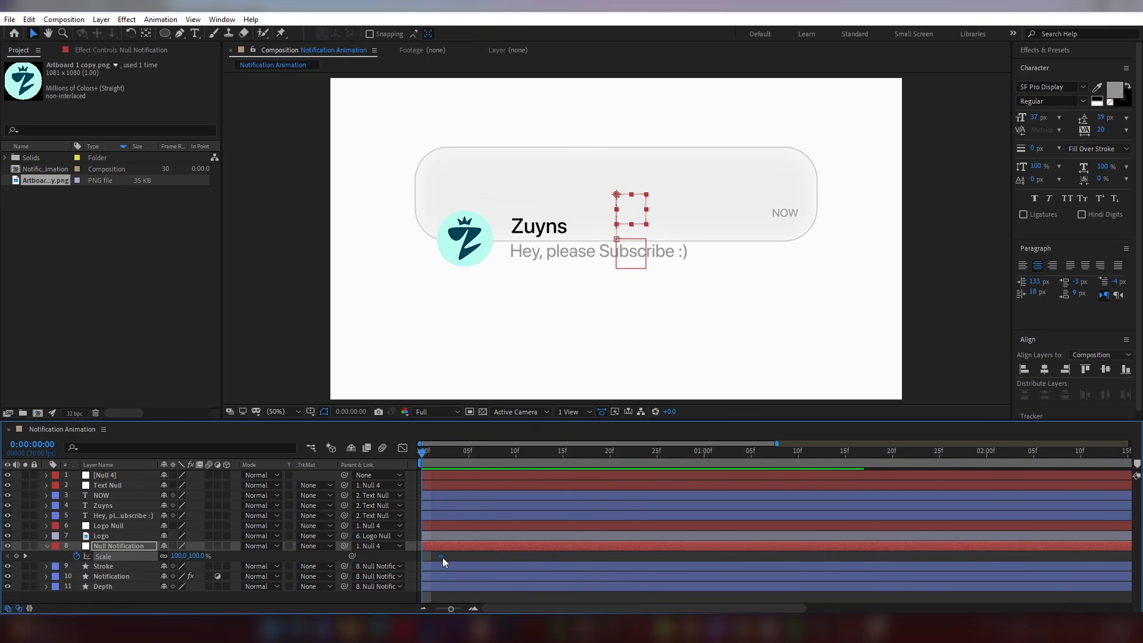
left_click_drag(442, 557, 458, 556)
Step: Set Null Notification's scale to 60% at frame 0 and preview the animation
left_click_drag(201, 559, 184, 556)
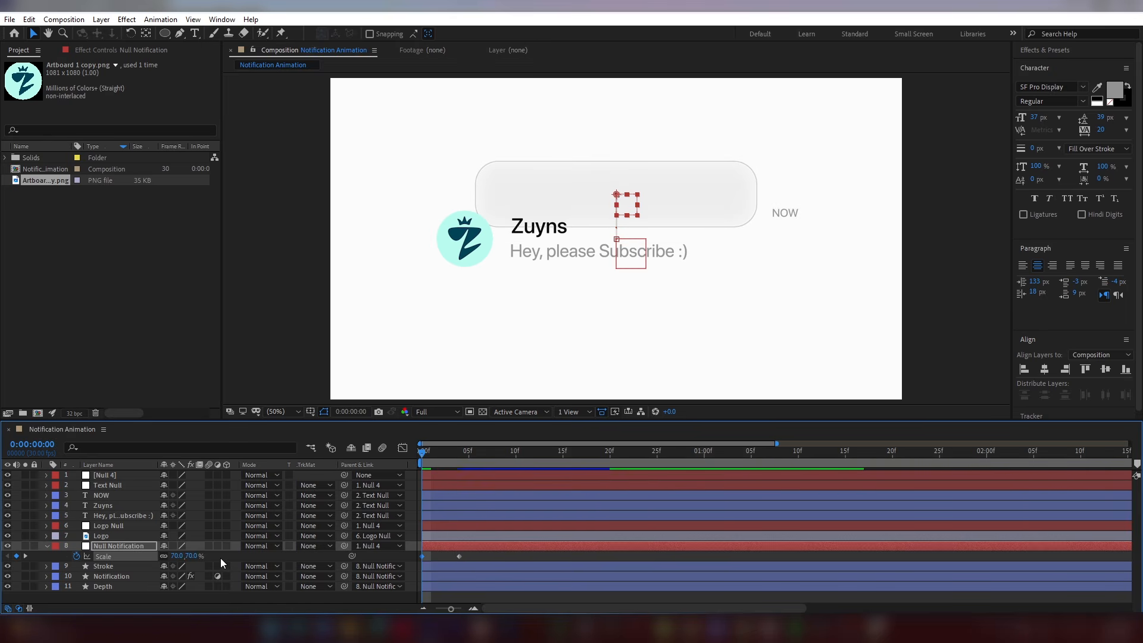
mouse_move(194, 557)
left_mouse_down()
mouse_move(182, 557)
mouse_move(203, 561)
mouse_move(194, 557)
left_mouse_up()
left_click(194, 557)
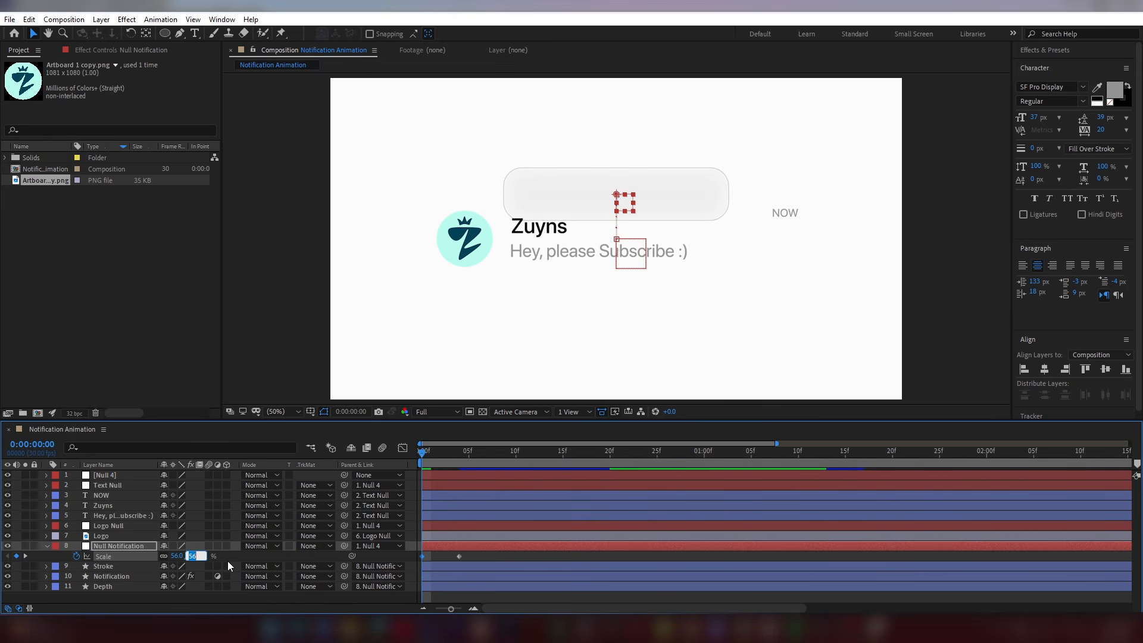
type("60")
left_click(172, 594)
key("space")
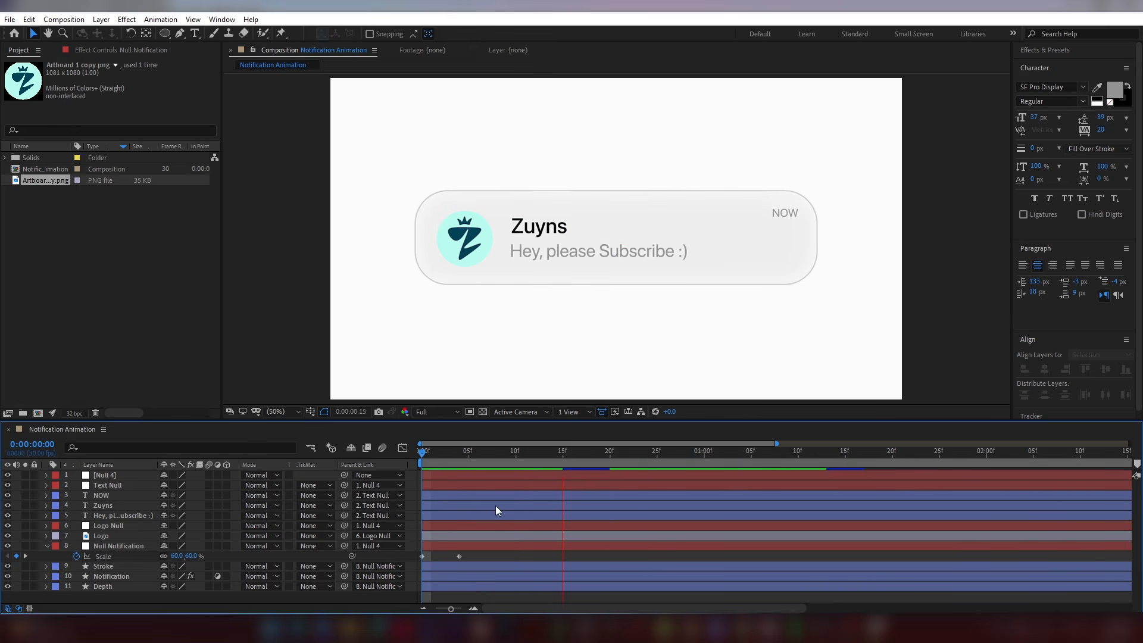
key("space")
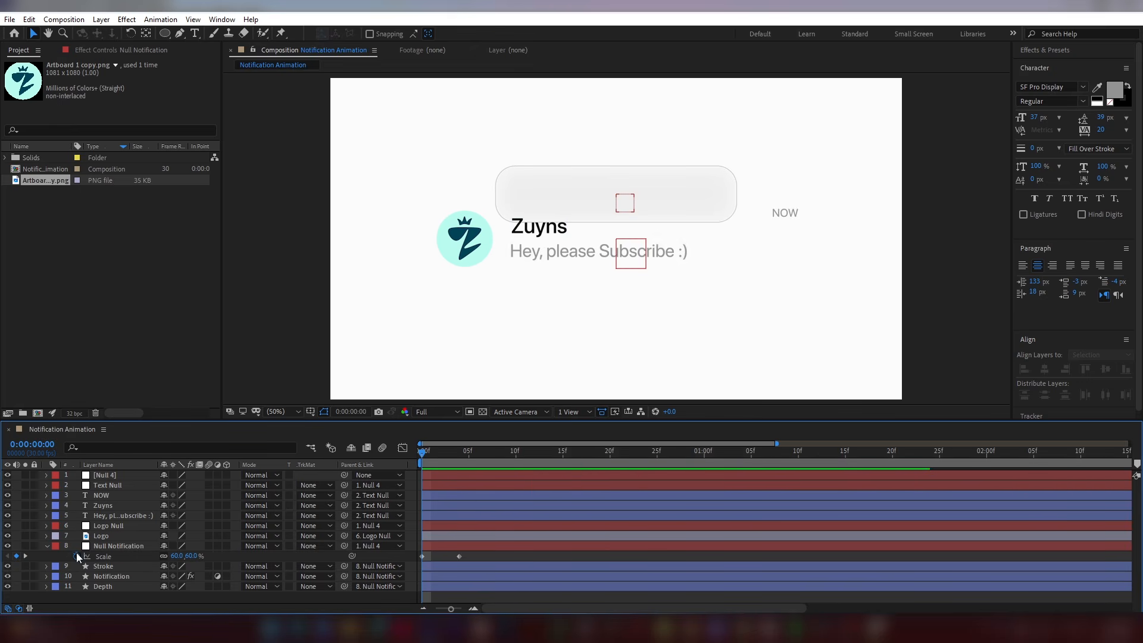
Step: Add the copied bounce expression below transform.scale in Null Notification's Scale expression and preview the result
mouse_move(433, 455)
left_mouse_down()
mouse_move(466, 457)
mouse_move(422, 462)
left_mouse_up()
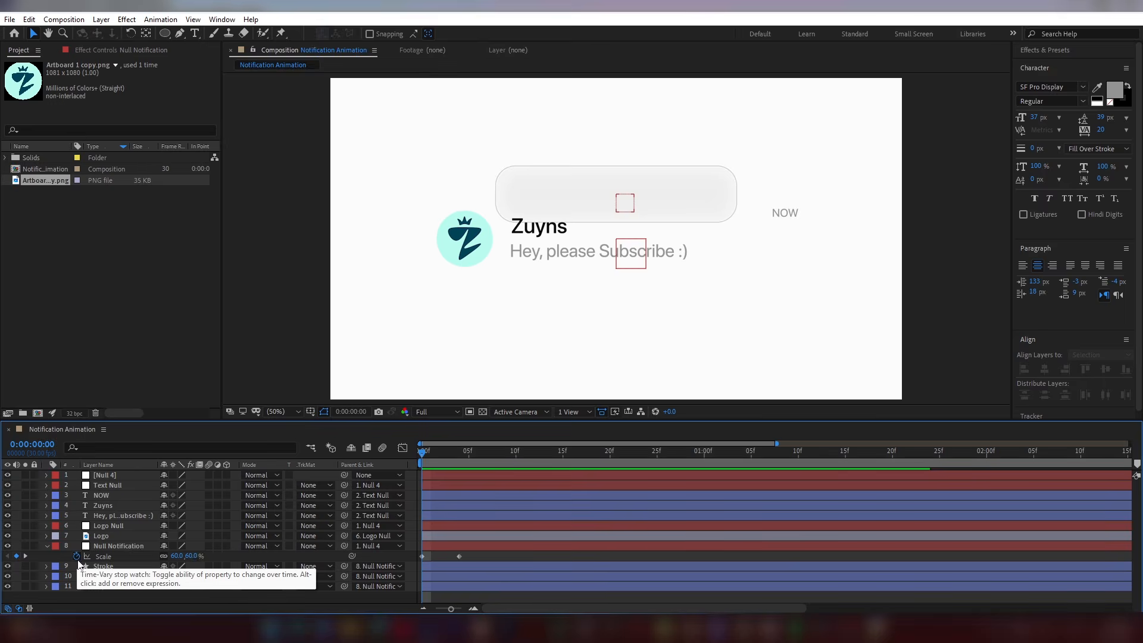
left_click(78, 558)
left_click(77, 556, "alt")
left_click(533, 567)
key("Return")
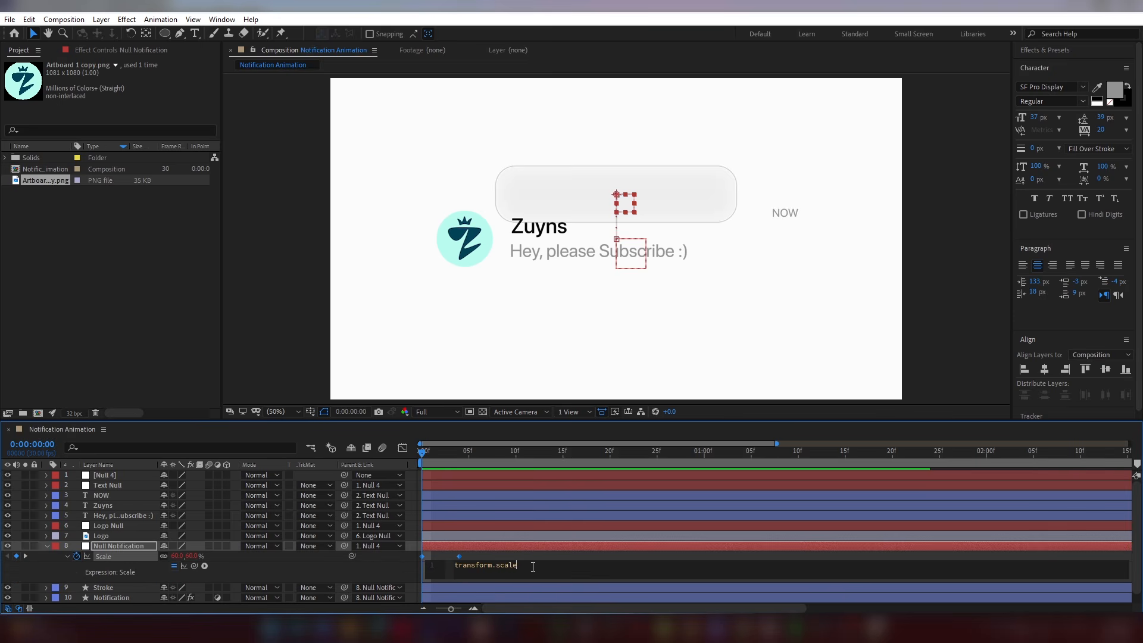
key("ctrl+v")
scroll(532, 570, "up", 4)
left_click(48, 546)
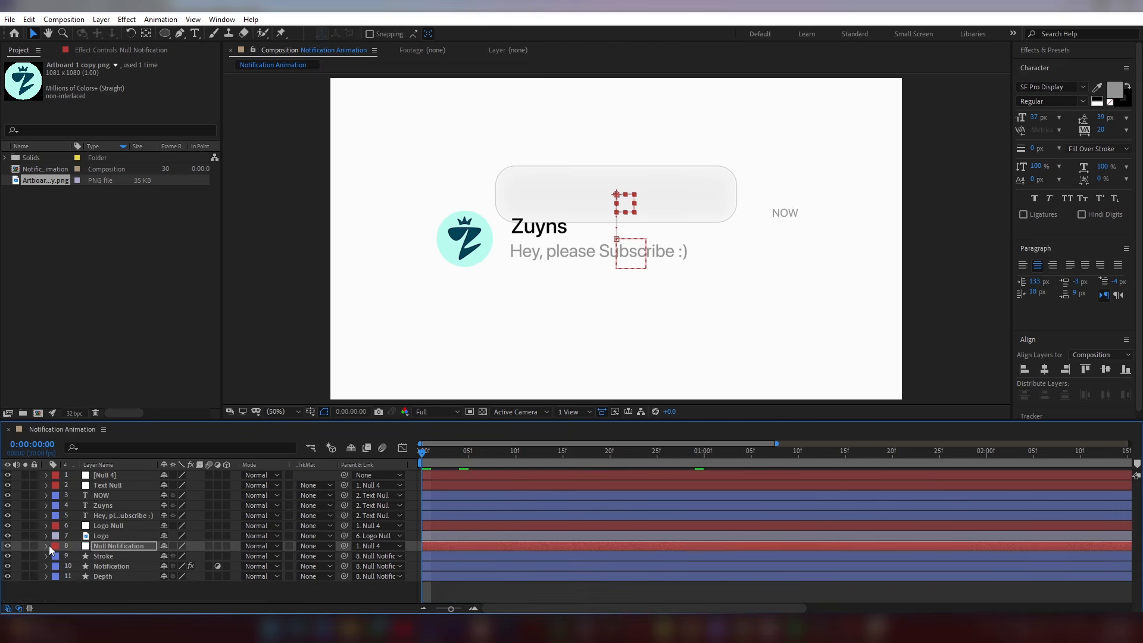
left_click(241, 602)
key("space")
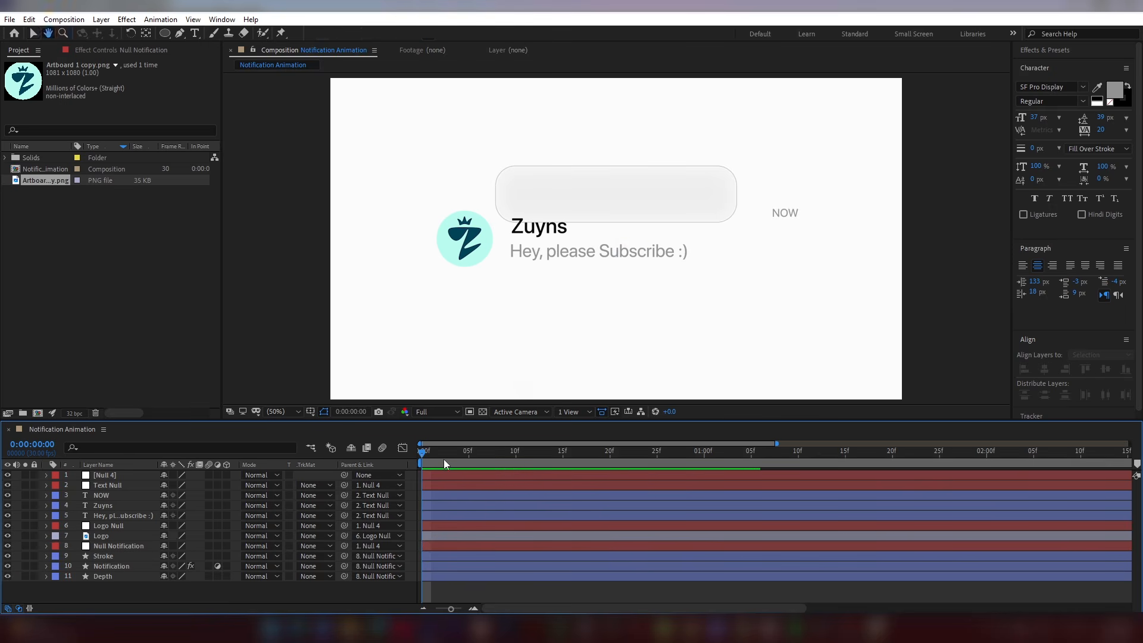
key("space")
Step: Change Null Notification's starting Y position to -250 at frame 0 and preview the animation
left_click(47, 546)
scroll(119, 551, "down", 1)
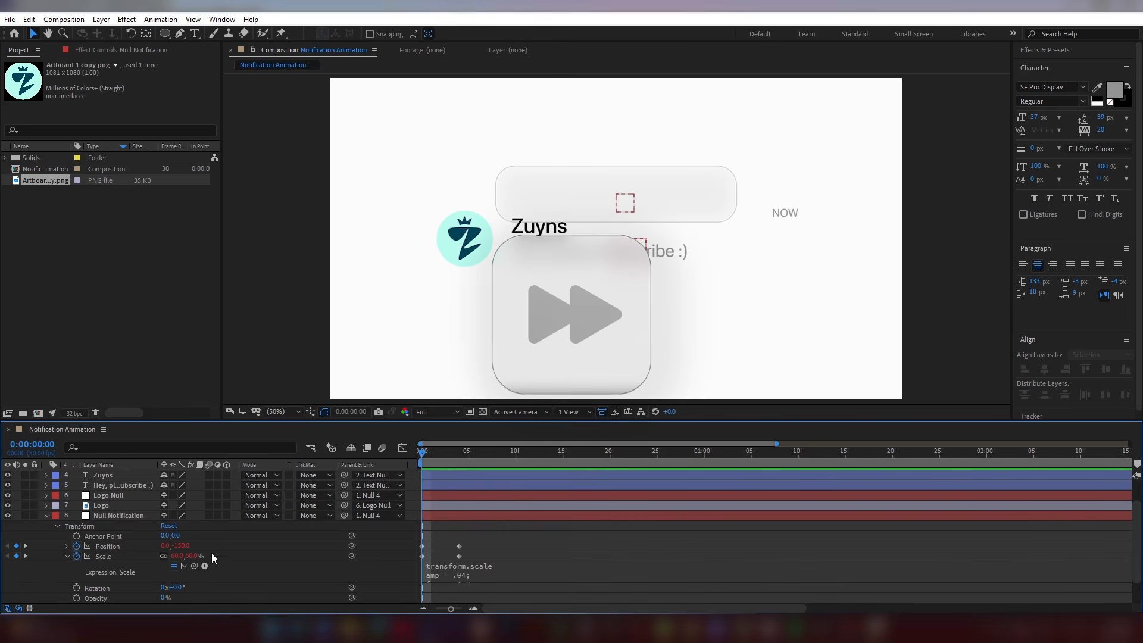
key("space")
left_click(119, 516)
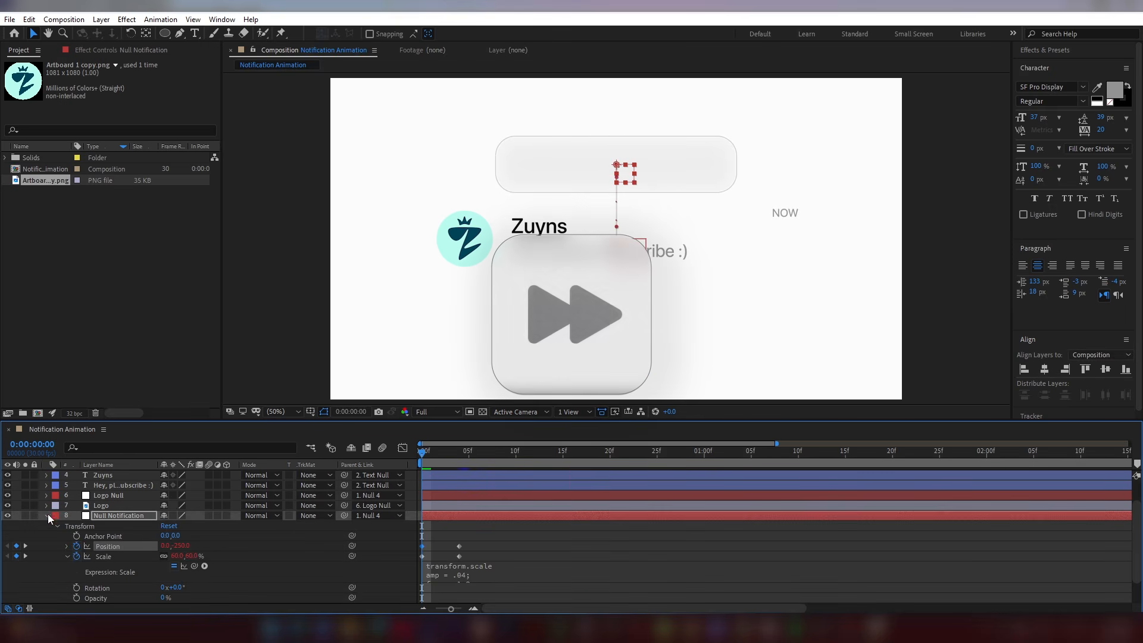
left_click(47, 516)
key("space")
Step: Add Position and Scale keyframes to Logo Null and move both to frame 4
left_click(435, 525)
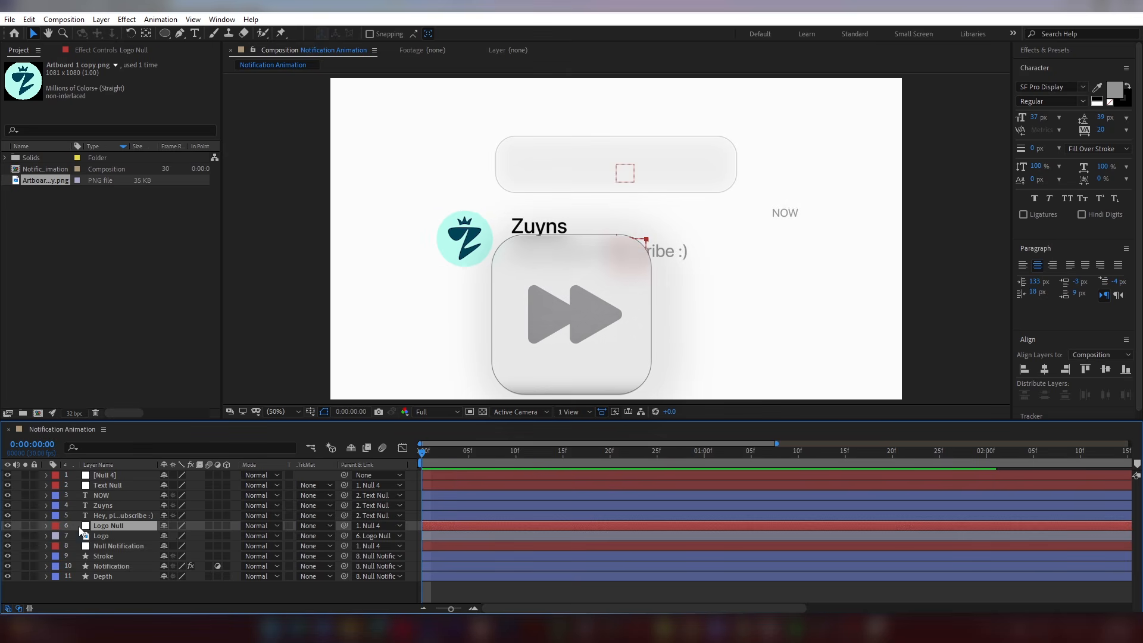
left_click(47, 525)
left_click(76, 566)
left_click(77, 556)
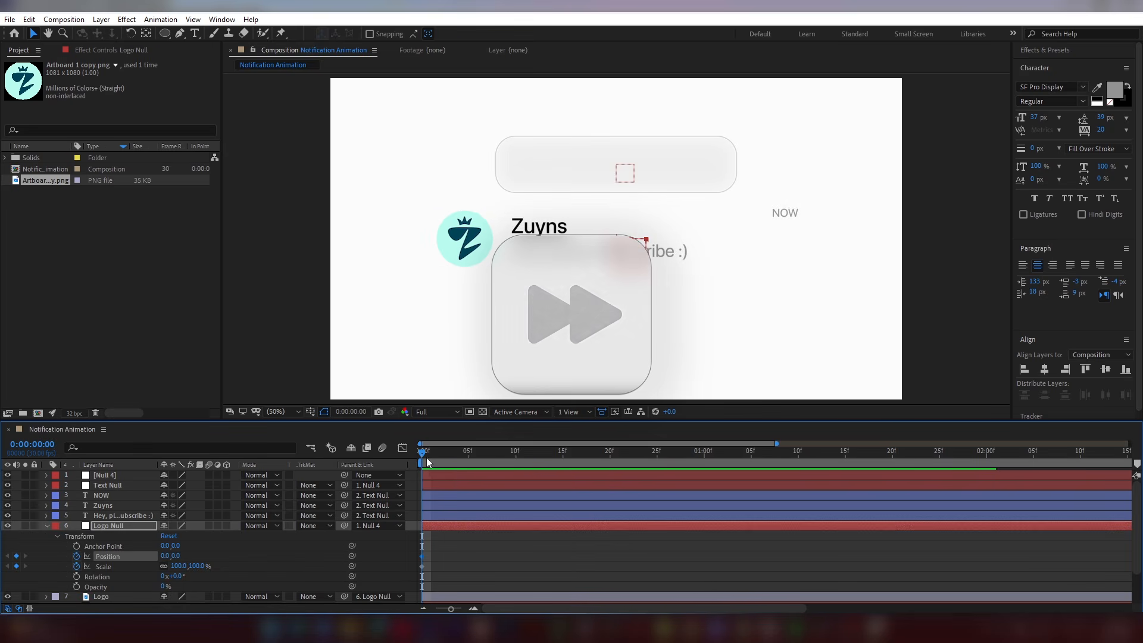
left_click_drag(436, 568, 463, 566)
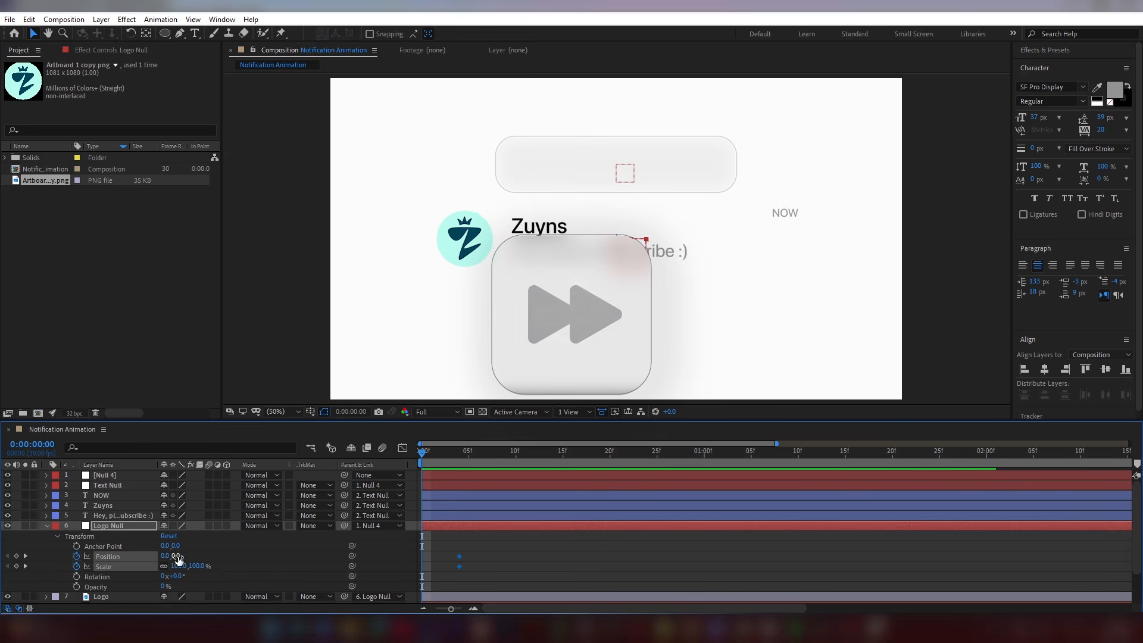
Step: Set Logo Null's Y position to -241 and its scale to 84% at frame 0
left_click_drag(179, 556, 21, 567)
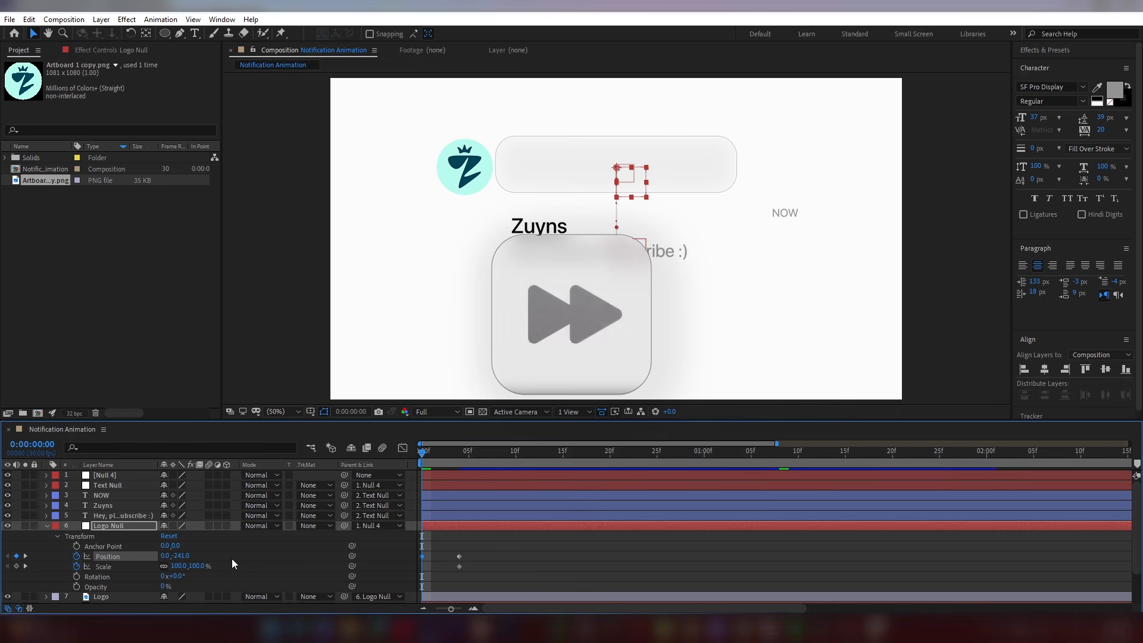
left_click(230, 559)
left_click_drag(199, 570, 330, 580)
Step: Add the copied bounce expression below transform.position in Logo Null's Position expression
left_click(127, 557)
key("alt+shift+equal")
left_click(544, 565)
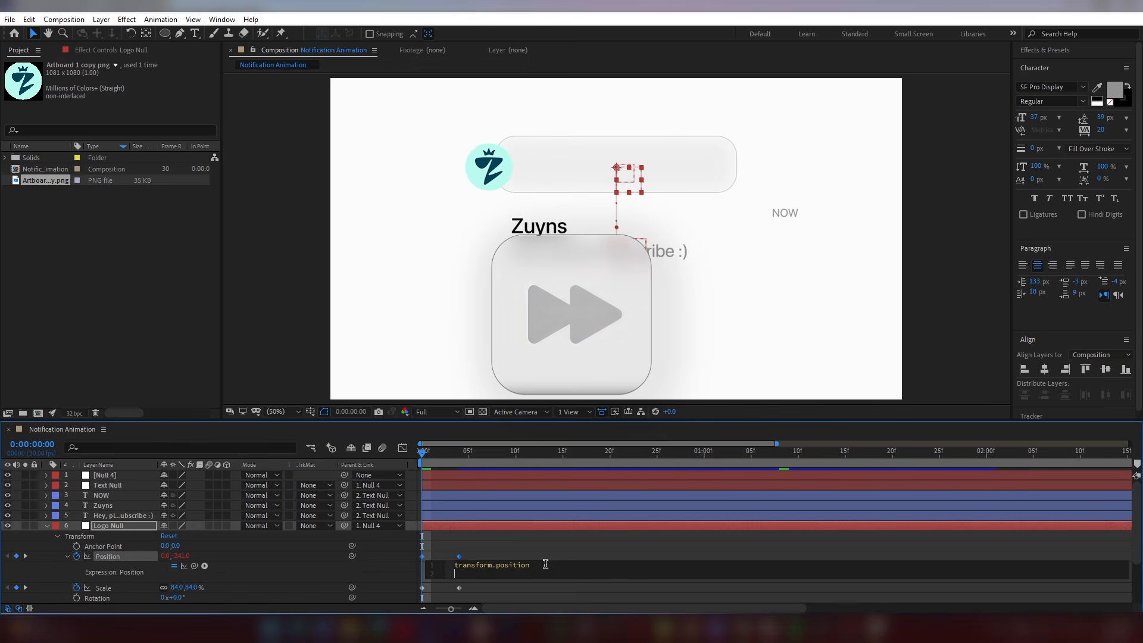
key("Return")
key("ctrl+v")
Step: Add the copied bounce expression below transform.scale in Logo Null's Scale expression, collapse the layer and preview the animation
left_click(117, 588)
key("alt+shift+equal")
left_click(529, 594)
key("Return")
key("ctrl+v")
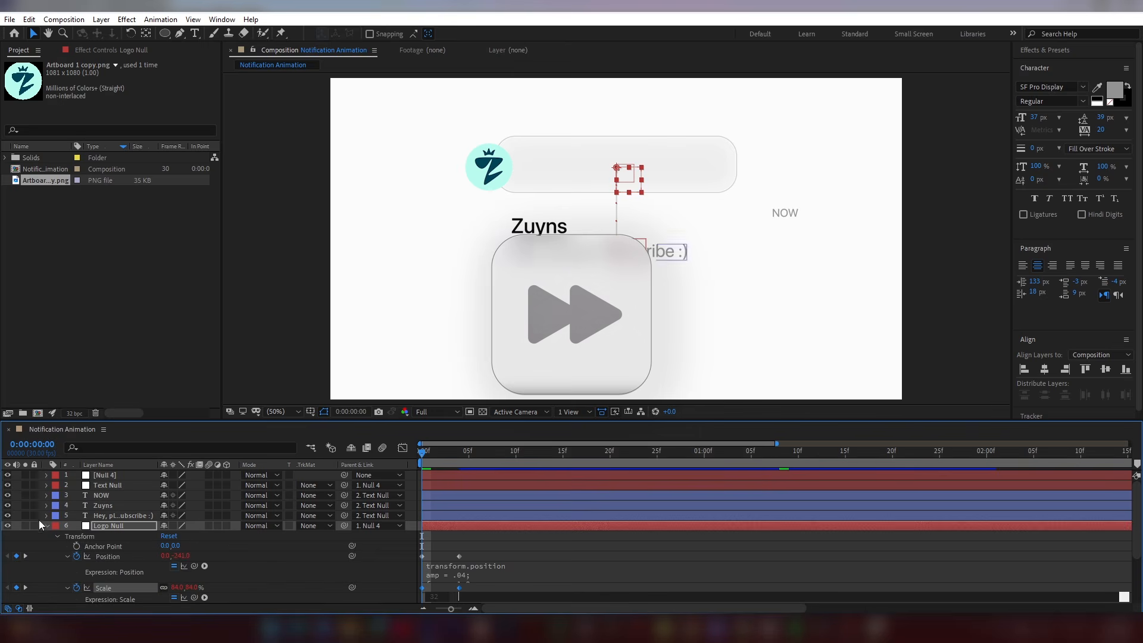
left_click(47, 525)
key("space")
key("space")
Step: Add Position and Scale keyframes to Text Null and move both to frame 4
left_click(102, 485)
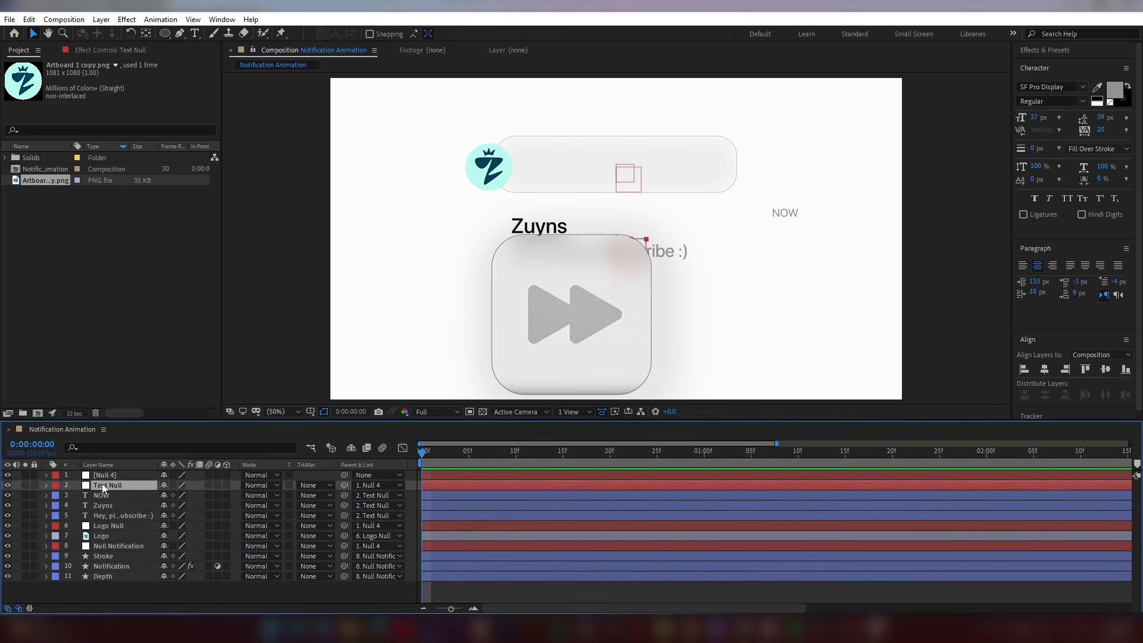
left_click(46, 485)
left_click(58, 495)
left_click(76, 515)
left_click(76, 526)
left_click_drag(443, 511, 418, 531)
left_click_drag(422, 526, 459, 525)
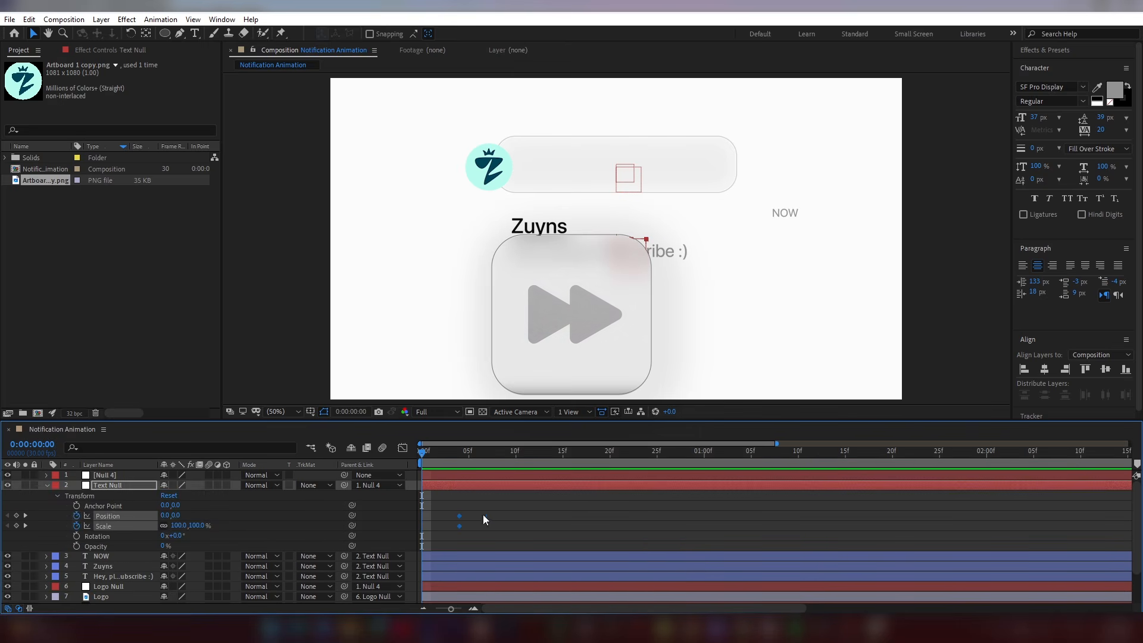
left_click(483, 515)
Step: Set Text Null's scale to 80% and its Y position to -239 at frame 0
left_click(196, 525)
type("80")
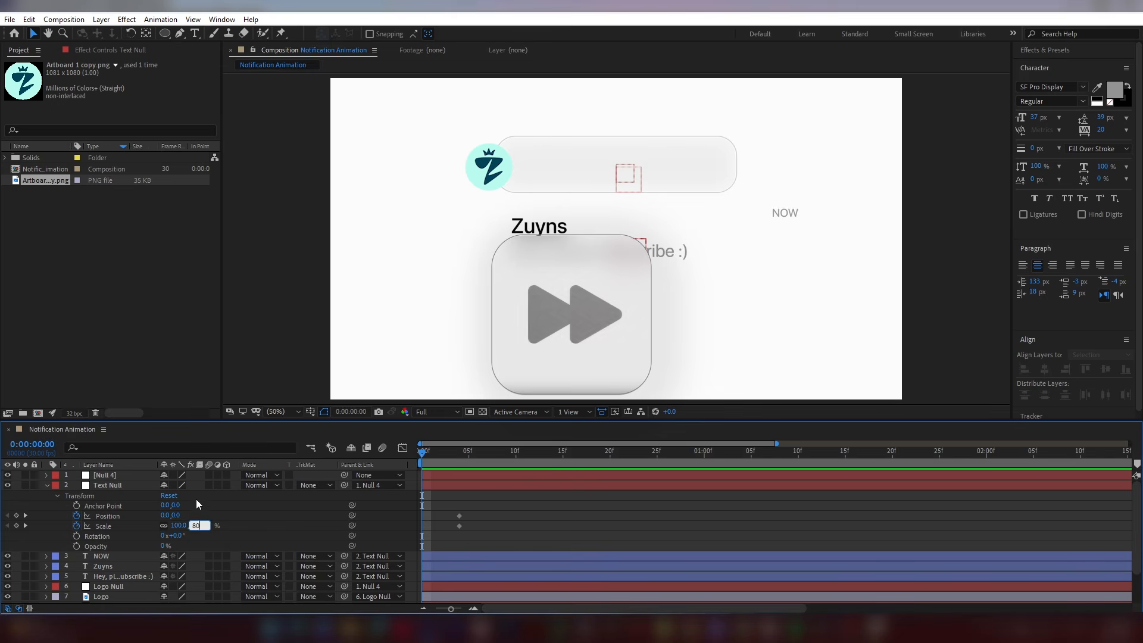
key("Return")
left_click_drag(176, 516, 23, 524)
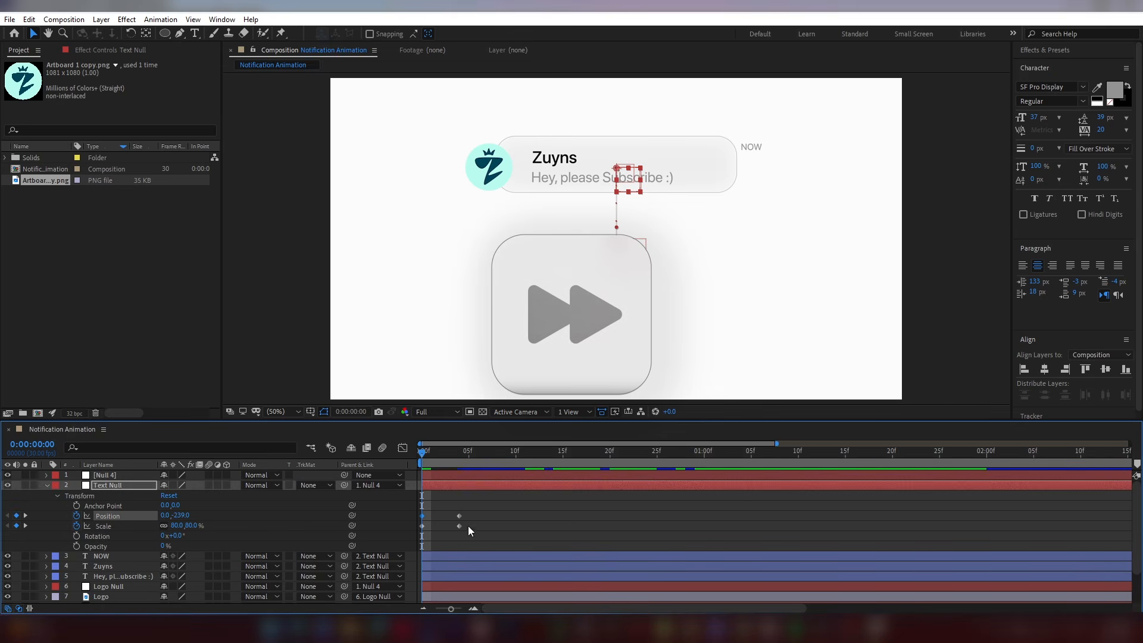
Step: Add the copied bounce expression below the default line in Text Null's Position and Scale expressions
left_click(76, 516, "alt")
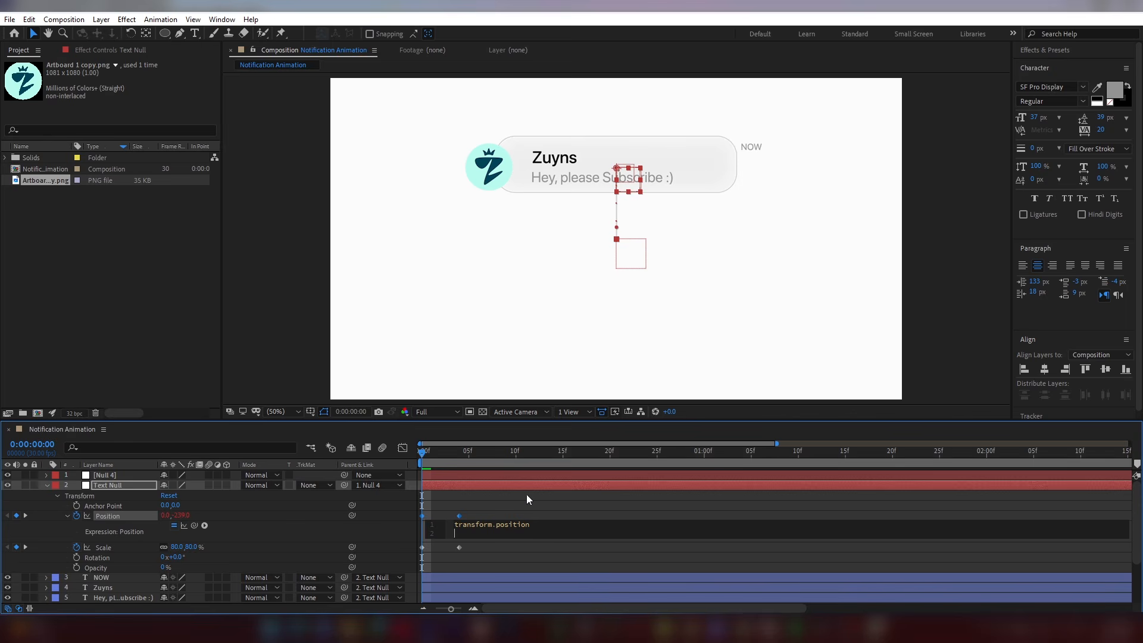
key("ctrl+v")
left_click(107, 547)
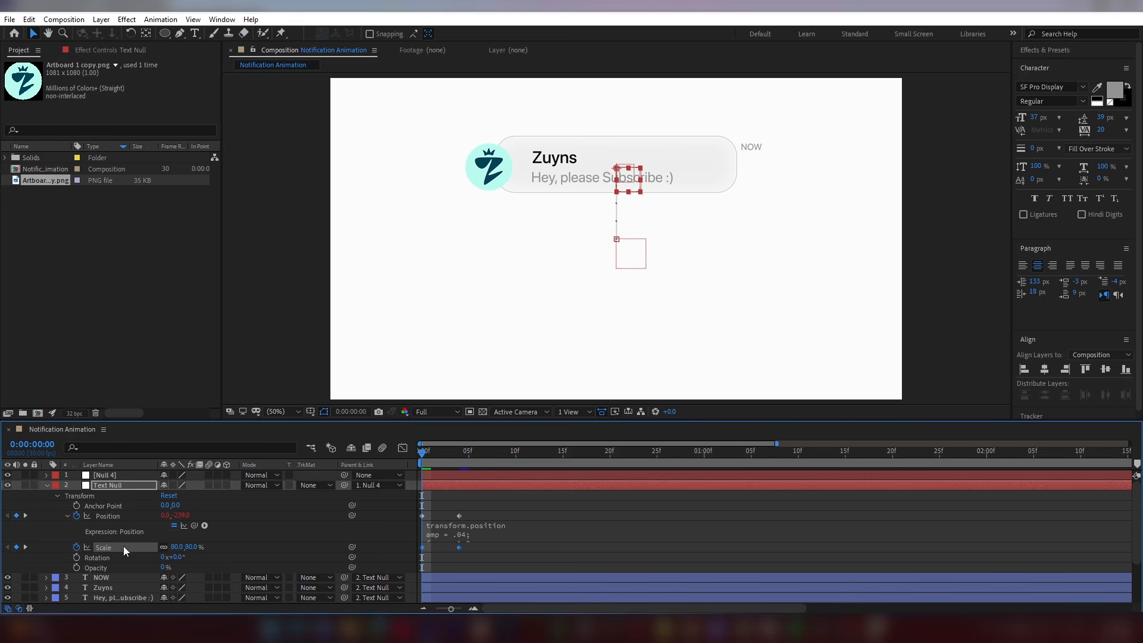
left_click(76, 547, "alt")
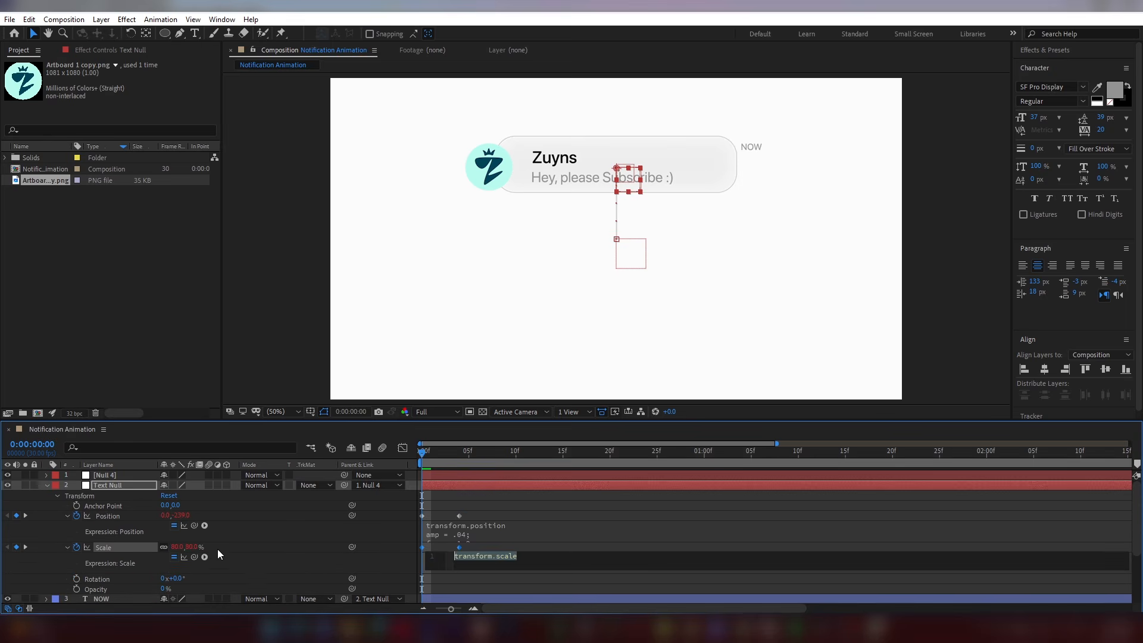
left_click(567, 555)
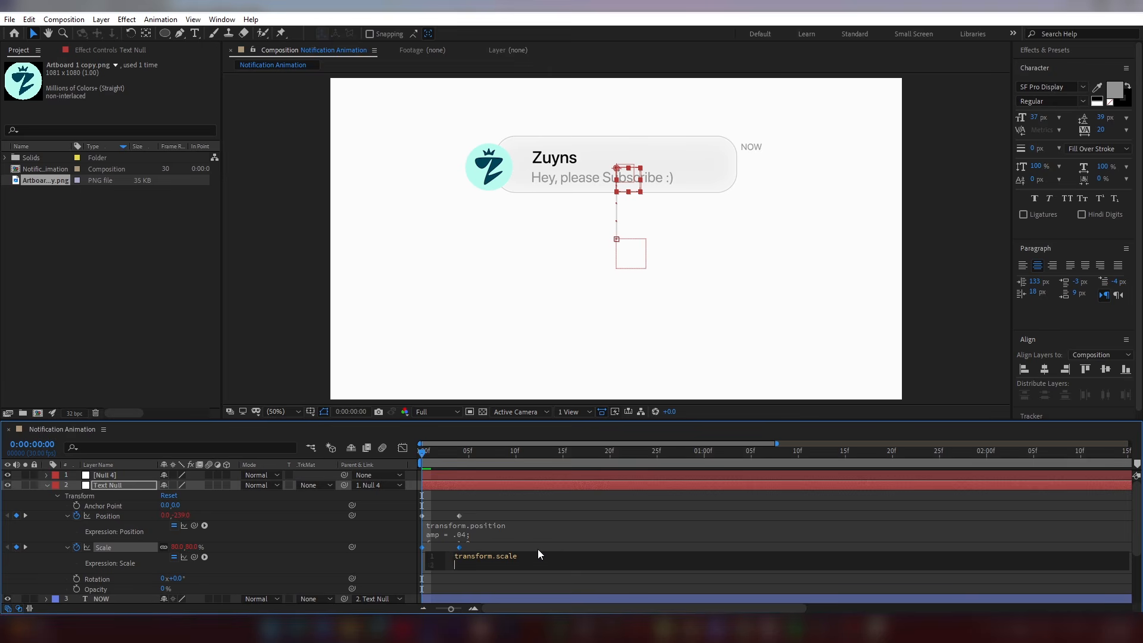
key("ctrl+v")
Step: Collapse Text Null's properties and preview the combined box, logo and text animation
left_click(66, 517)
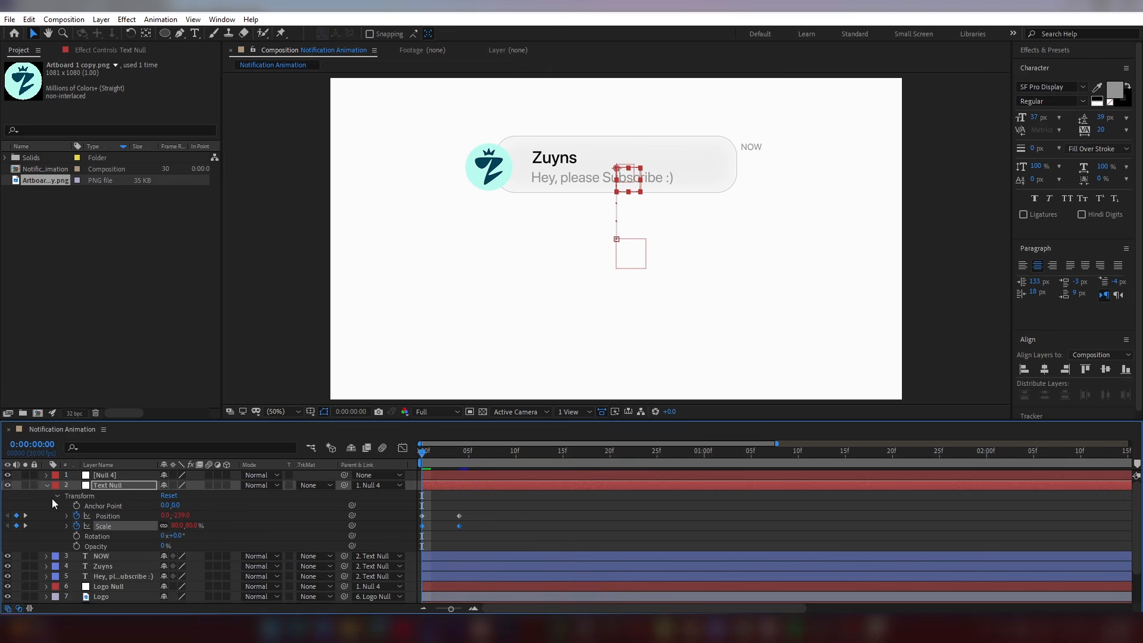
left_click(55, 496)
left_click(46, 485)
key("space")
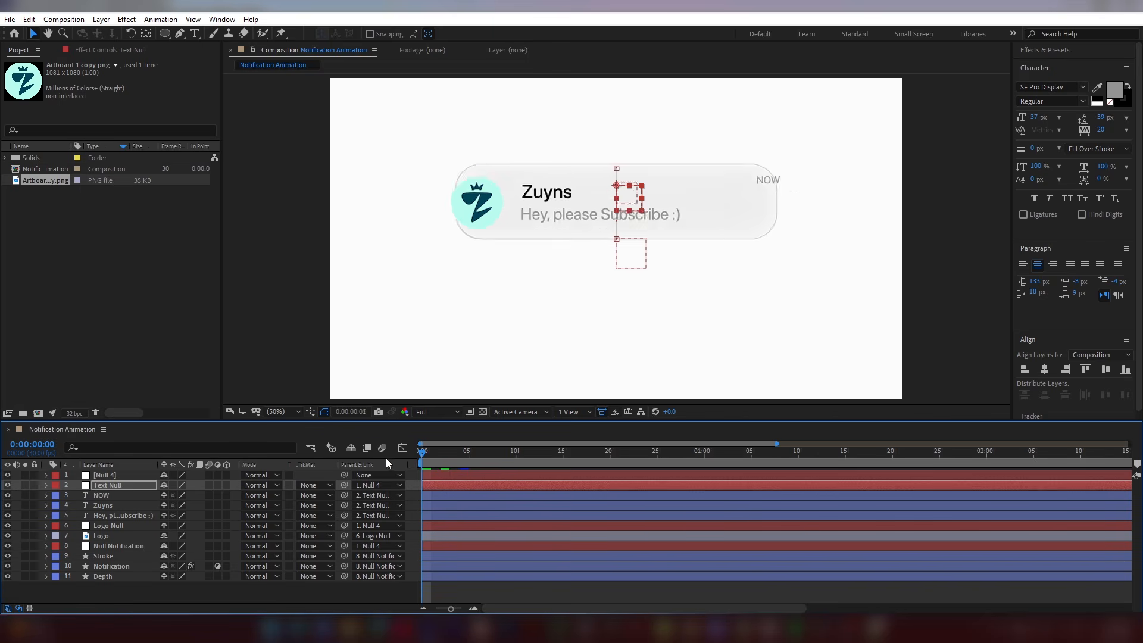
key("space")
key("space")
key("space")
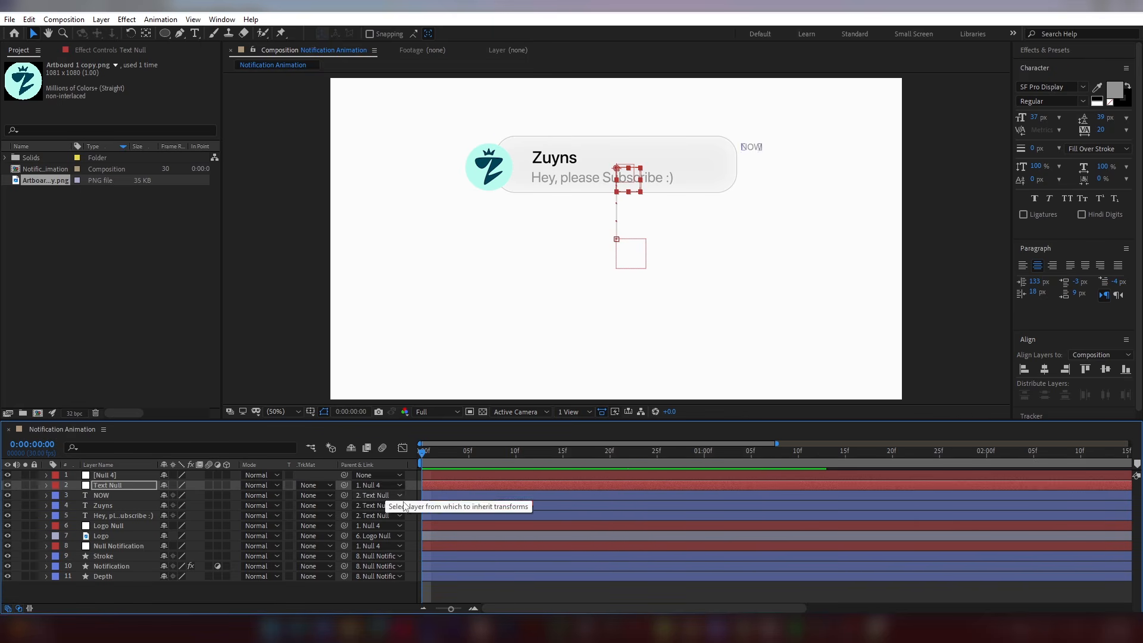
Step: Shift the Logo Null and Logo layers together so they start at frame 2
left_click(110, 526)
left_click(111, 536, "shift")
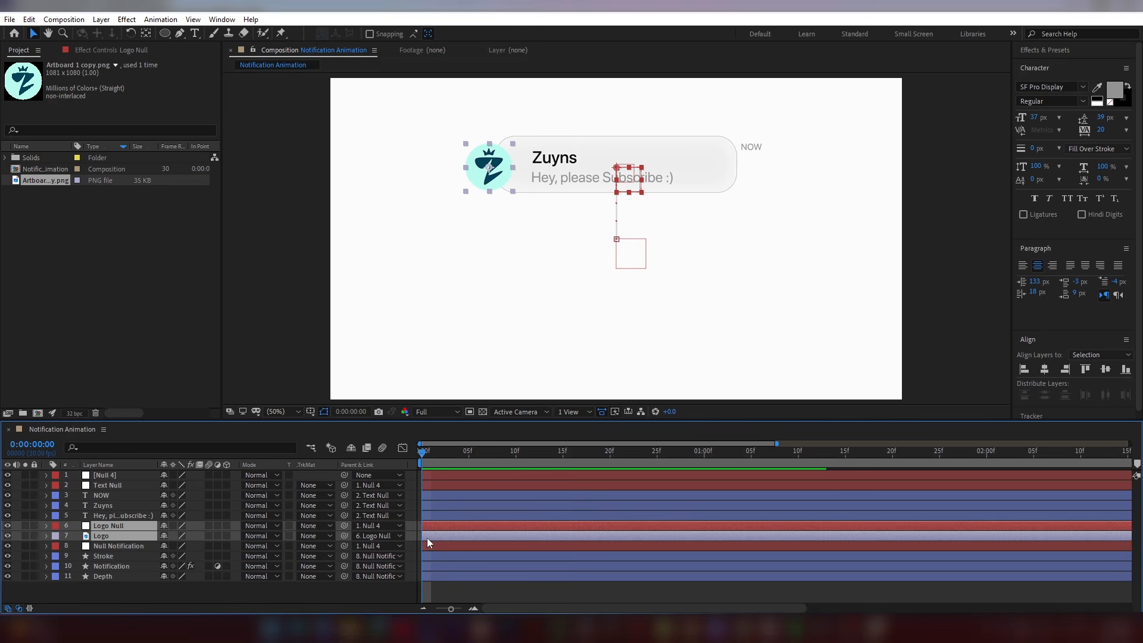
left_click_drag(427, 538, 437, 539)
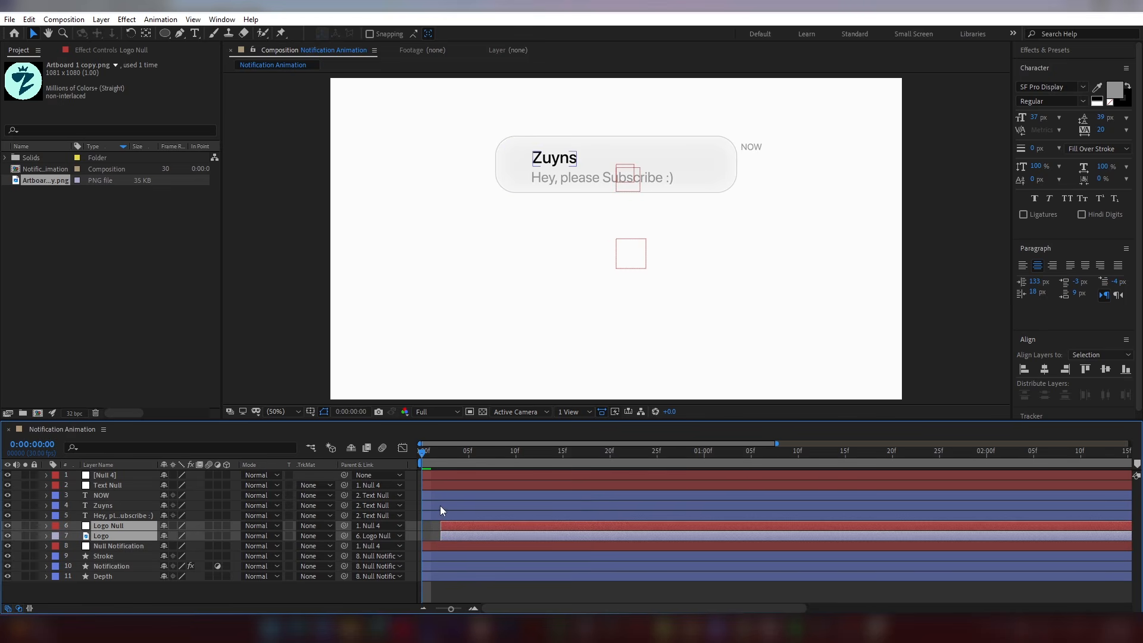
Step: Shift Text Null and its three text layers so they start at frame 4, and preview the timing
left_click(439, 515)
left_click(441, 484, "shift")
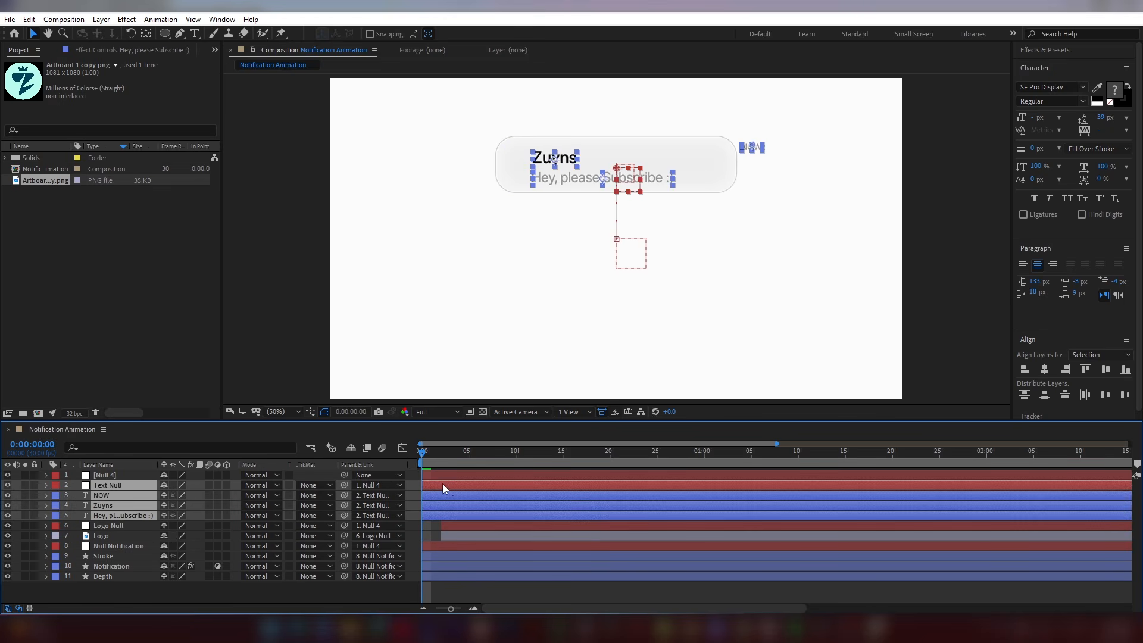
left_click_drag(455, 484, 408, 464)
left_click(447, 458)
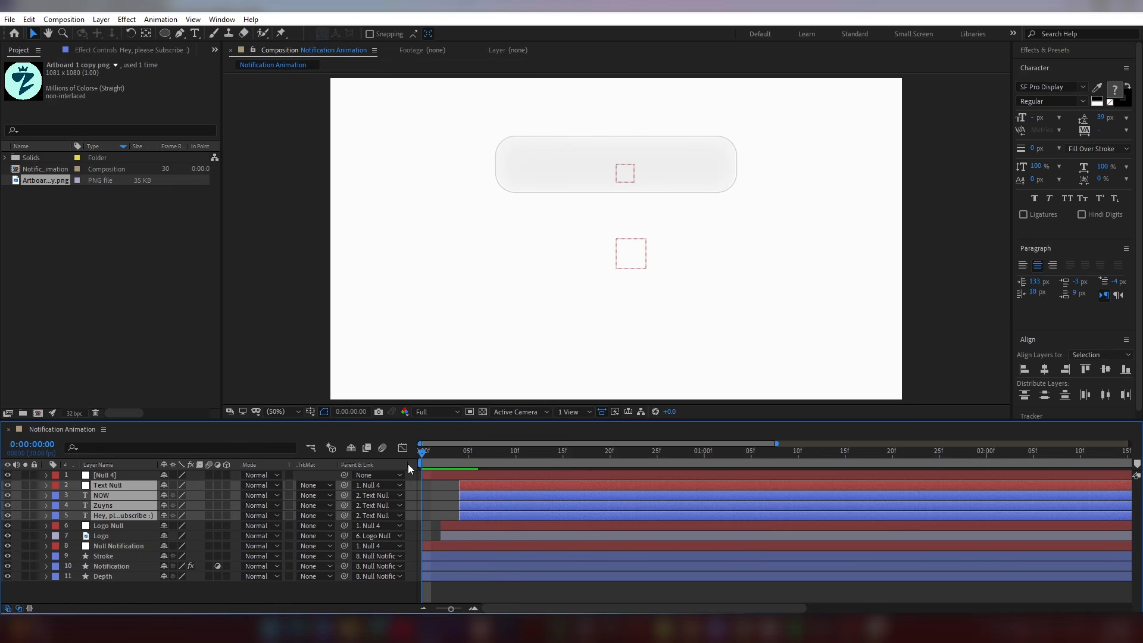
key("space")
Step: Move the Logo Null and Logo layers so they start at frame 1
left_click(456, 528)
left_click(454, 535, "shift")
left_click_drag(457, 528, 451, 528)
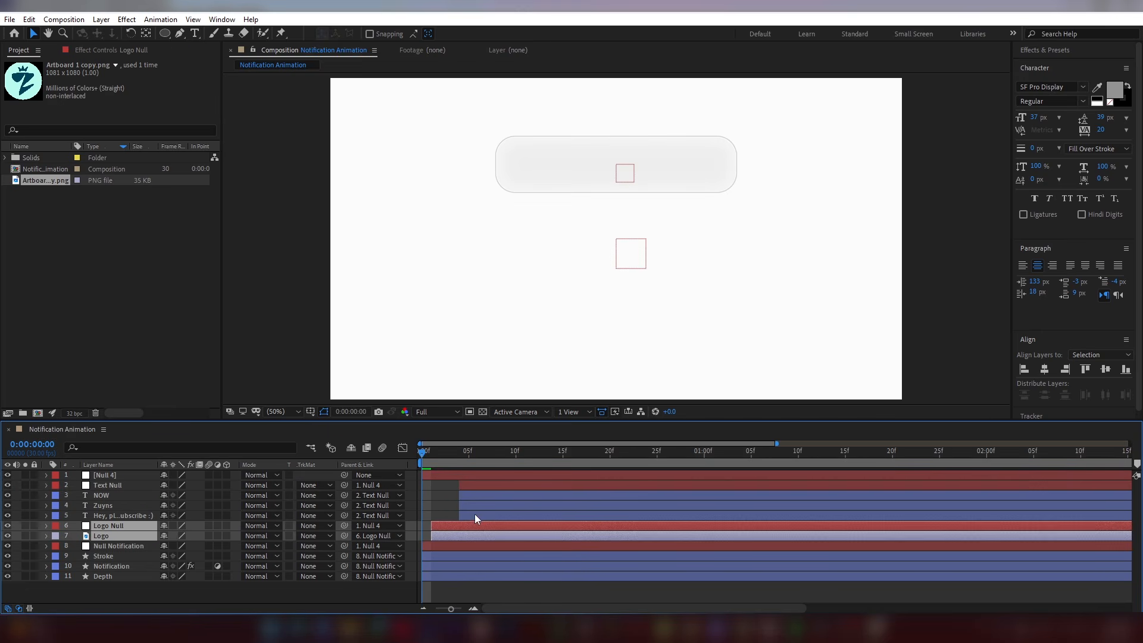
Step: Move Text Null and its three text layers so they start at frame 2, and preview the animation
left_click(475, 515)
left_click(481, 487, "shift")
left_click_drag(483, 488, 471, 488)
key("space")
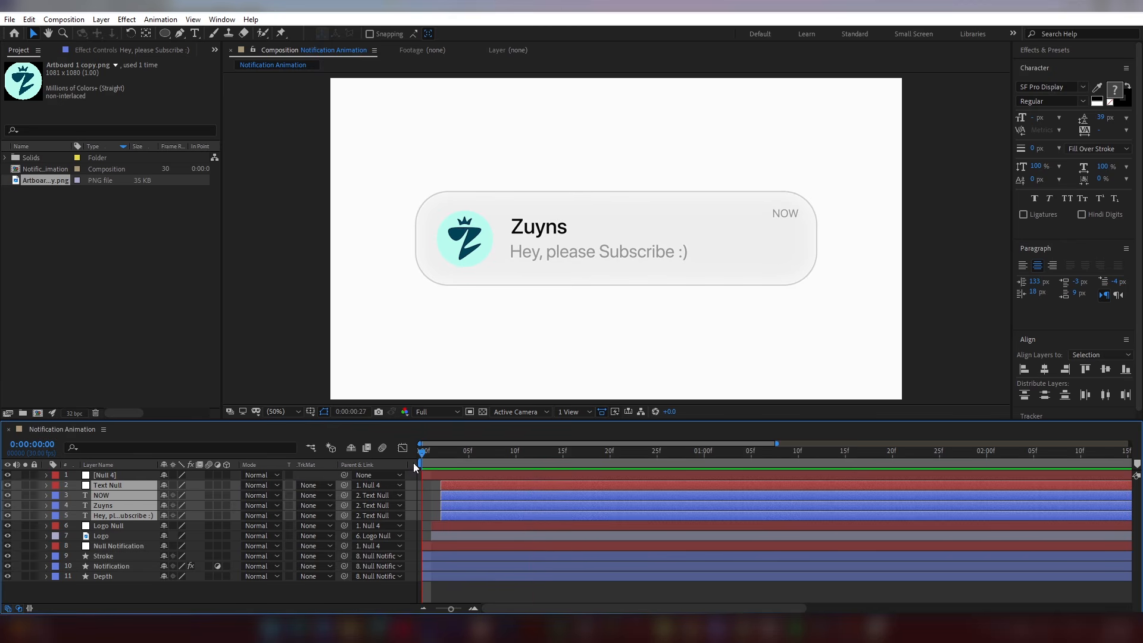
Step: Rename the overall parent null, Null 4, as Main
left_click(133, 587)
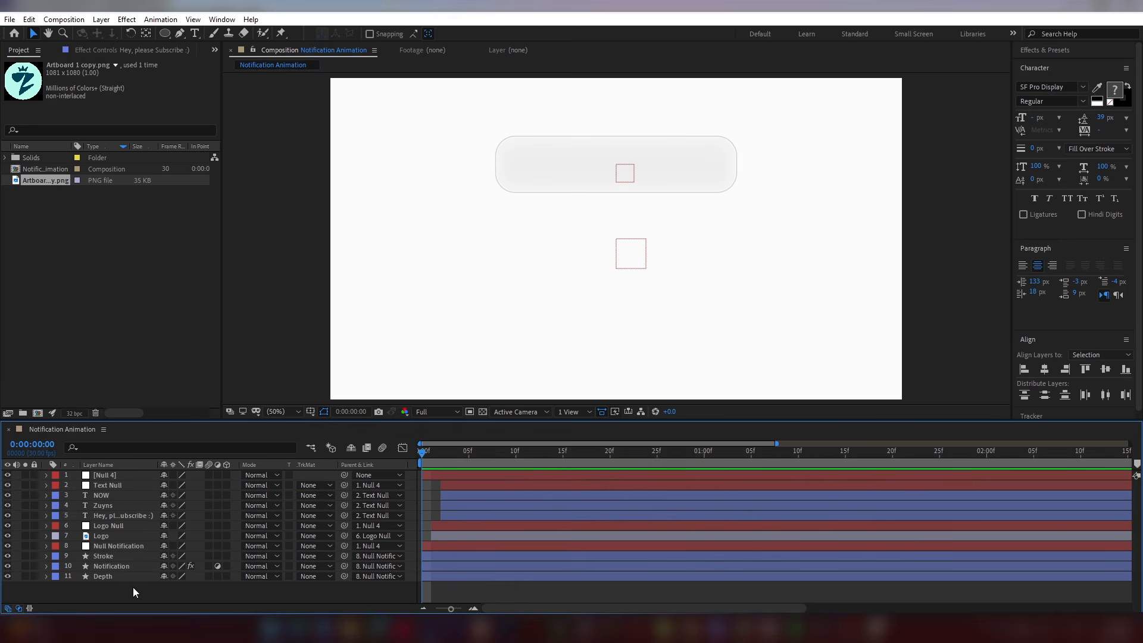
left_click(129, 475)
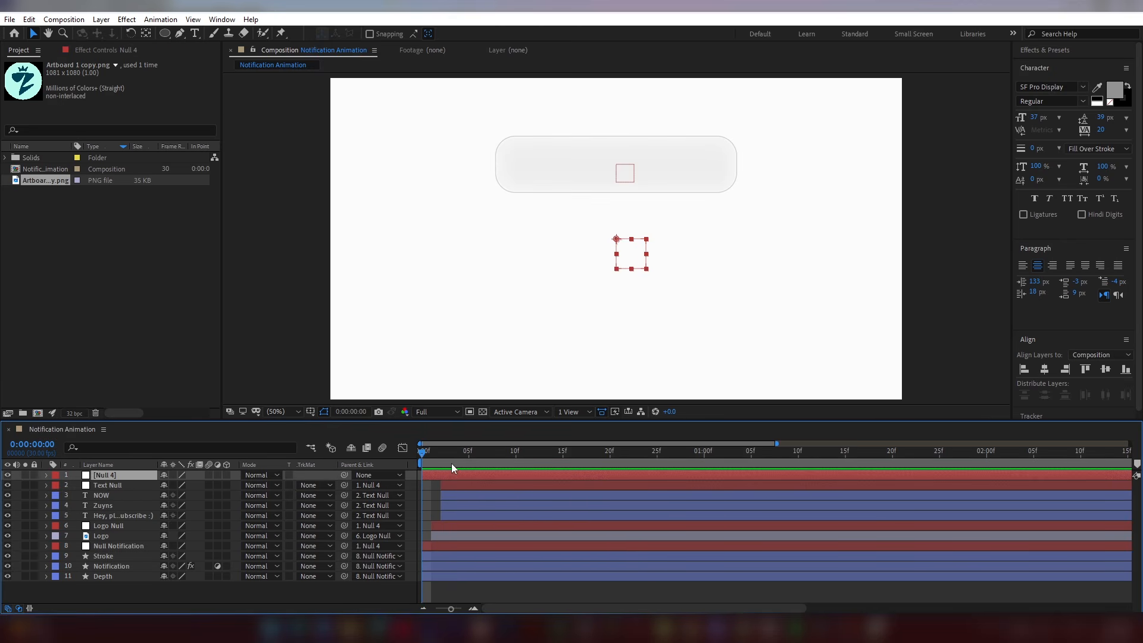
left_click_drag(452, 463, 409, 463)
Step: Duplicate all layers of the notification and stack the duplicates together above the originals
left_click_drag(101, 585, 121, 488)
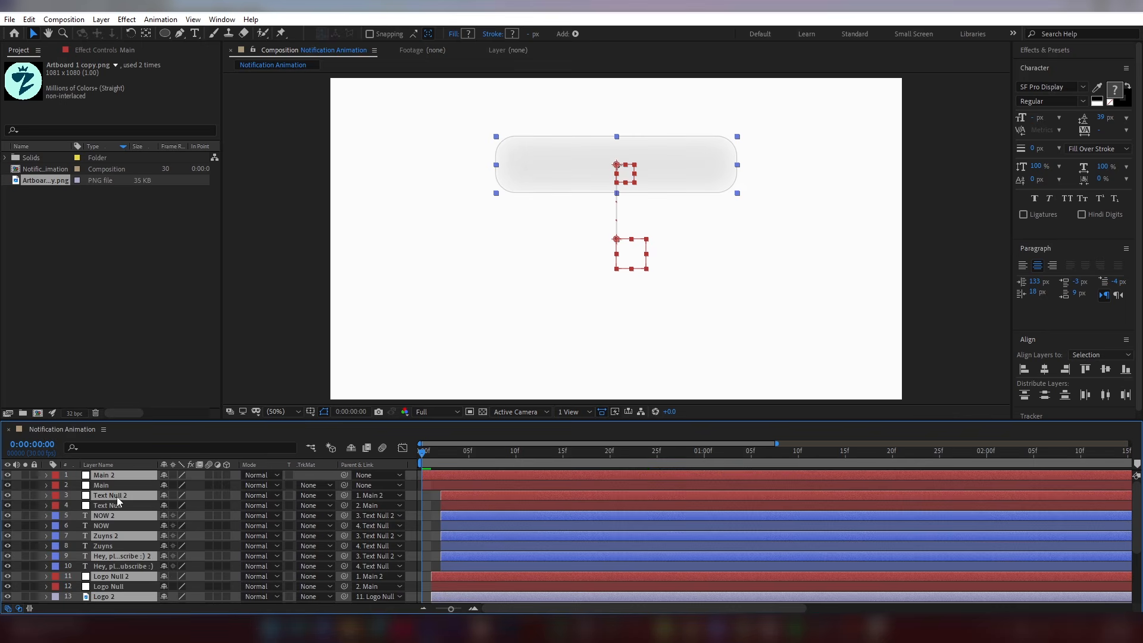
left_click_drag(117, 497, 126, 484)
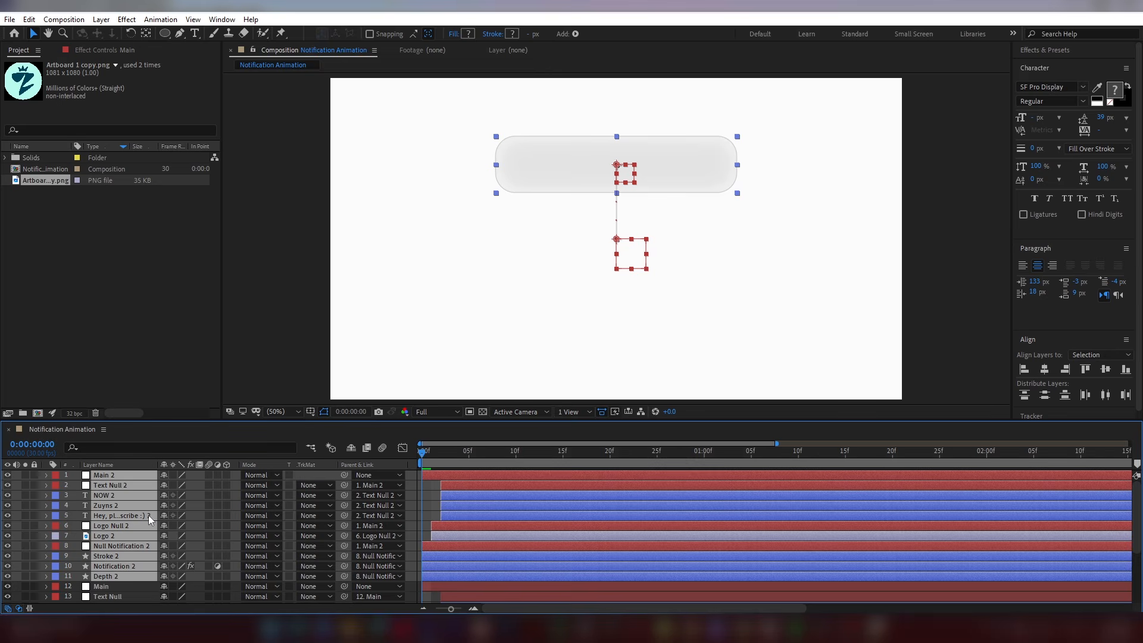
Step: Shift all duplicated layers later in the timeline so the second notification starts at frame 15
scroll(441, 542, "down", 1)
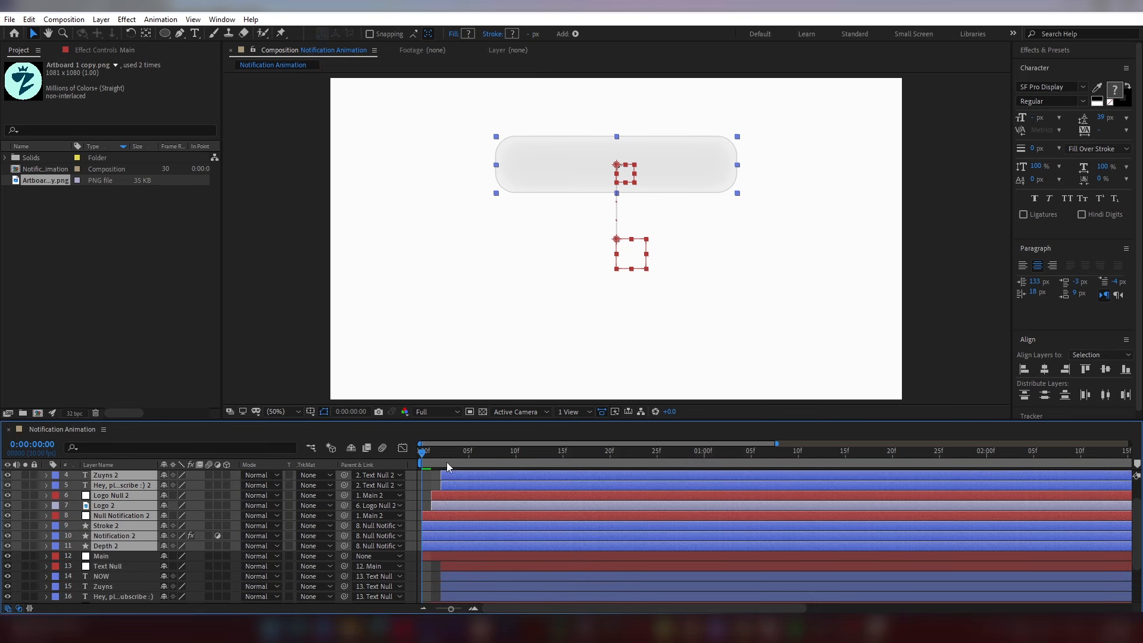
left_click_drag(446, 462, 610, 468)
left_click_drag(441, 521, 577, 516)
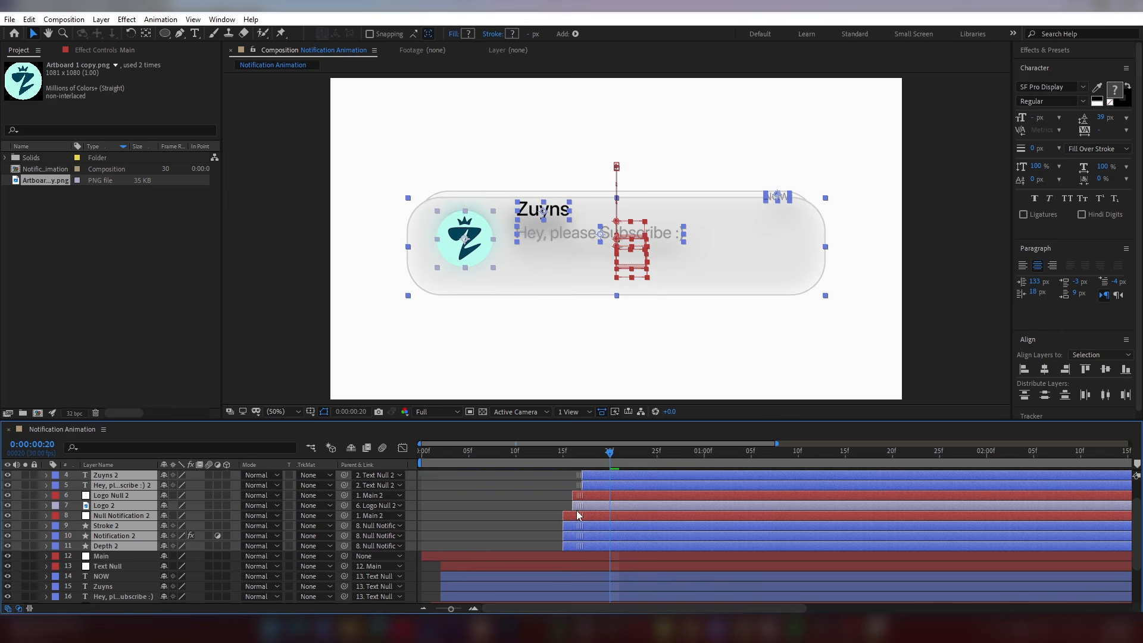
left_click(563, 458)
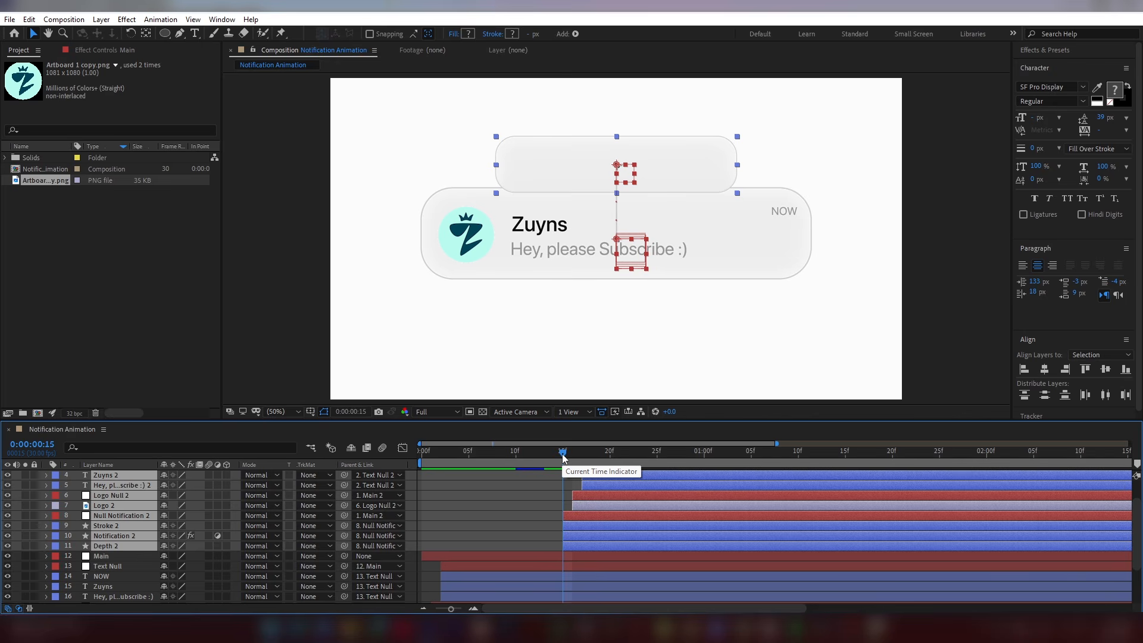
left_click(544, 527)
Step: Add Position and Scale keyframes to the original Main null at frame 15
scroll(571, 500, "down", 1)
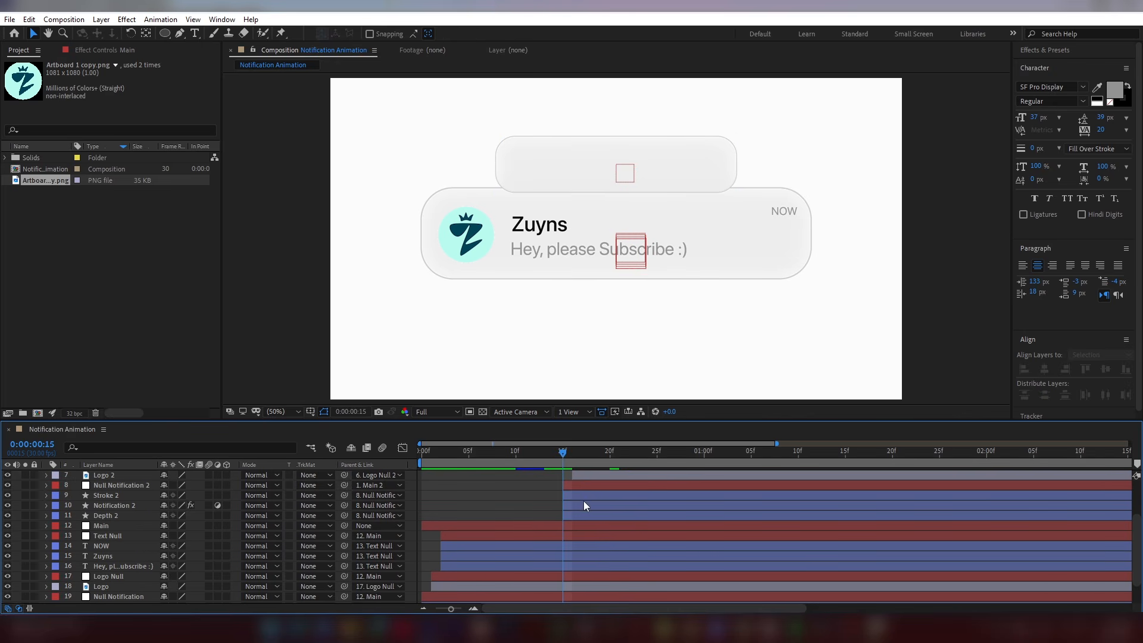
mouse_move(563, 459)
left_mouse_down()
mouse_move(653, 455)
mouse_move(559, 465)
left_mouse_up()
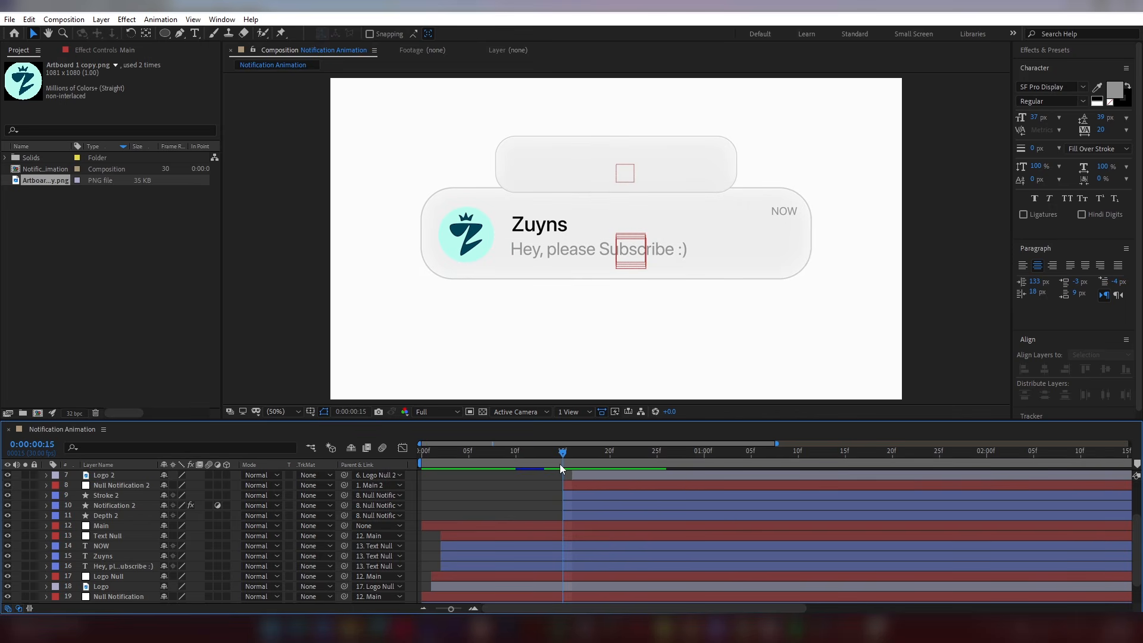
left_click(566, 525)
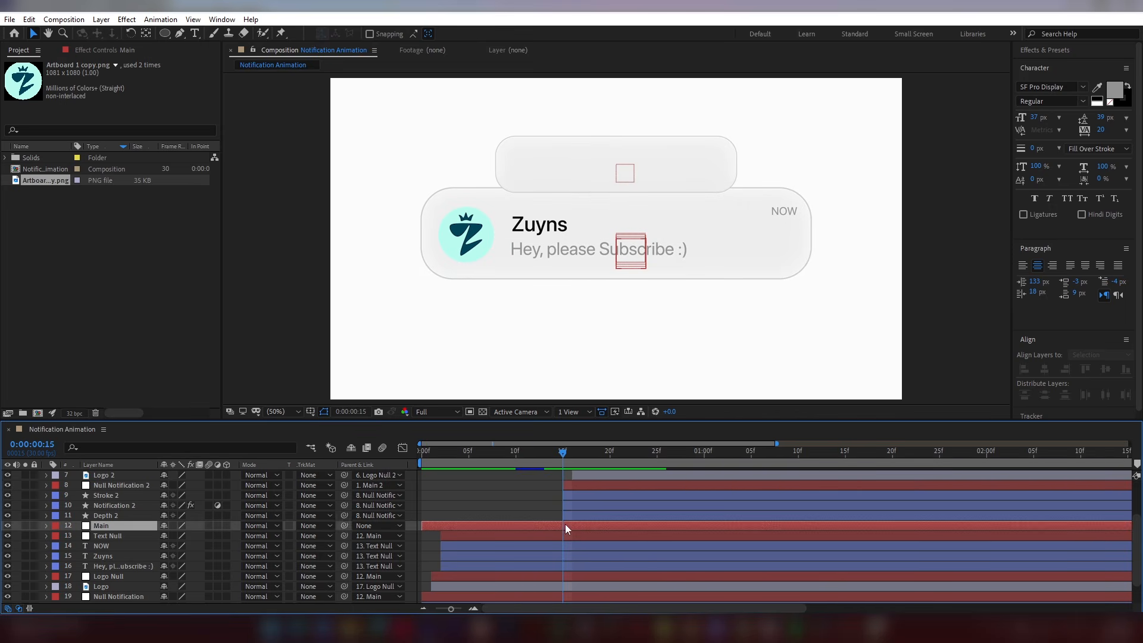
left_click(46, 526)
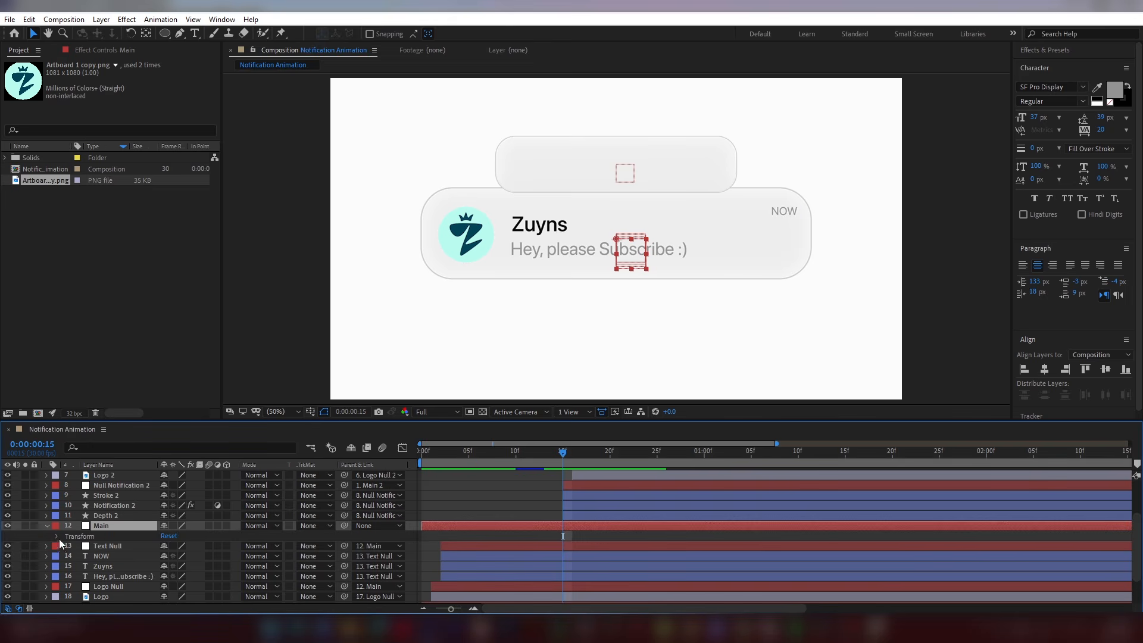
left_click(57, 536)
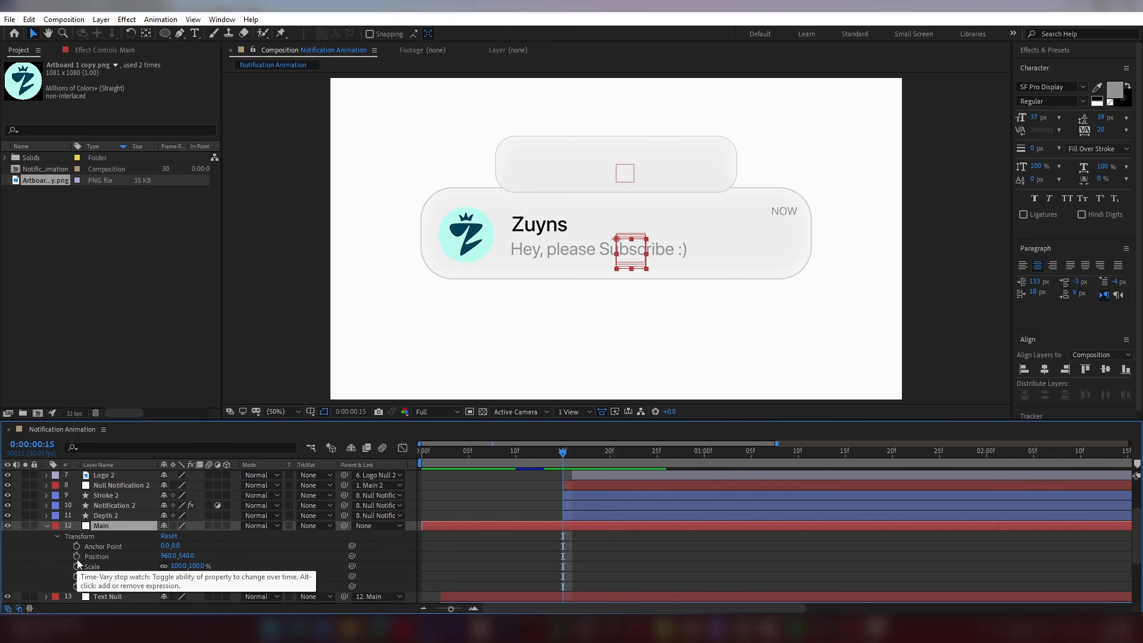
left_click(77, 556)
left_click(77, 566)
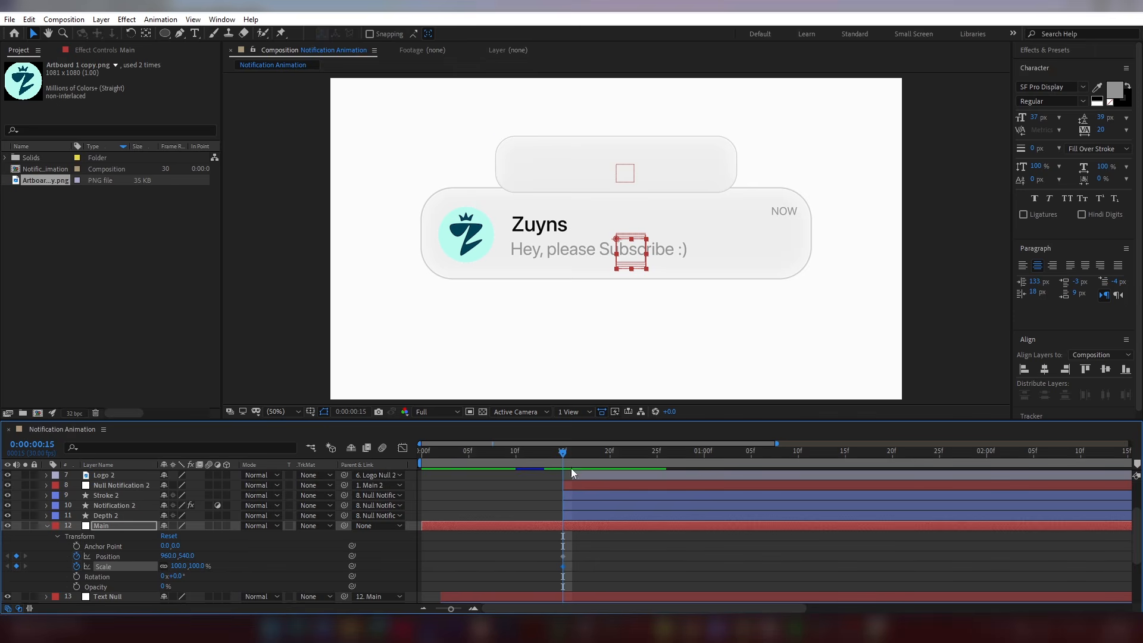
Step: Add the copied bounce expression below transform.position in the original Main null's Position expression
left_click(77, 556, "alt")
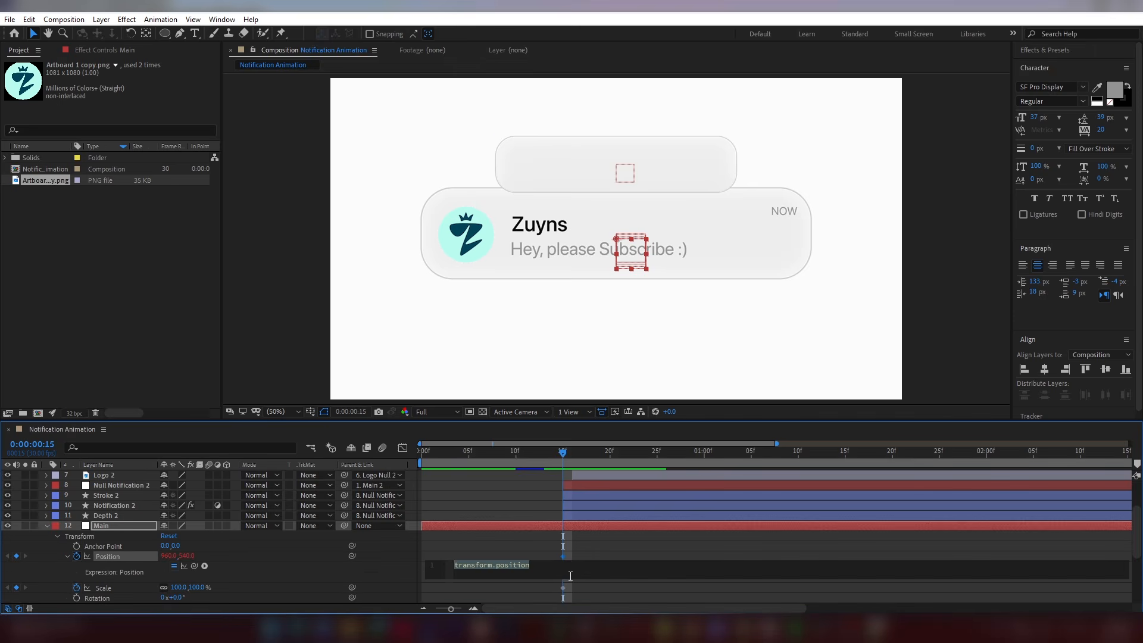
left_click(548, 576)
key("Return")
key("Return")
key("Return")
key("Return")
key("Return")
key("Return")
key("Return")
key("Return")
key("Return")
key("Return")
key("Return")
key("Return")
key("Return")
key("Return")
key("Return")
key("Return")
key("Return")
key("Return")
key("Return")
key("Return")
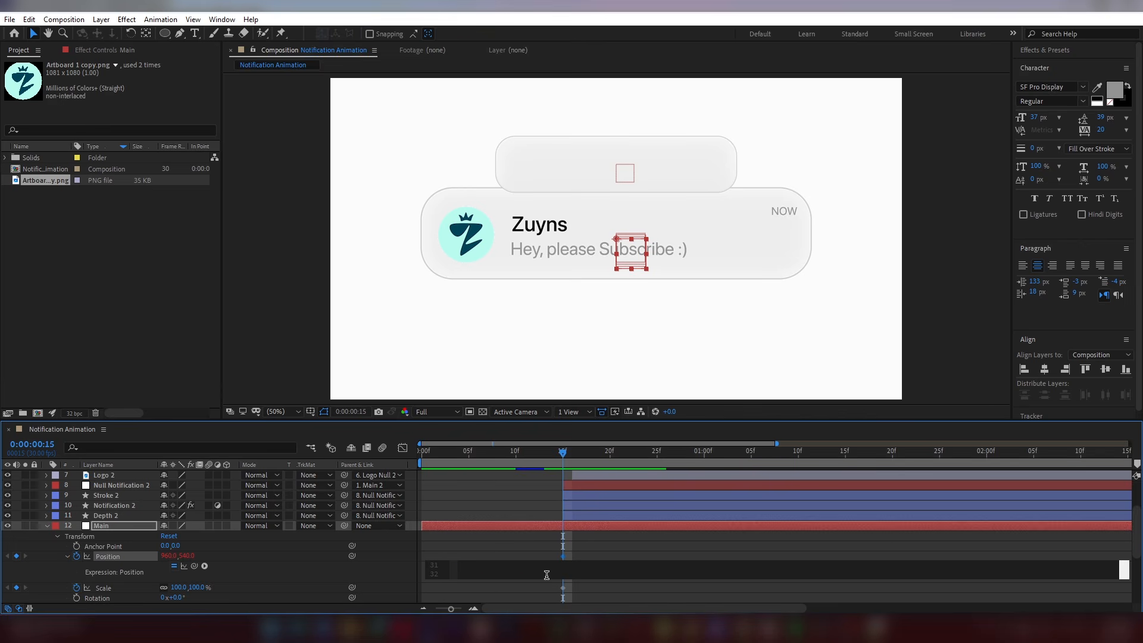
Step: Enable an expression on the original Main null's Scale property and enter the copied bounce expression there
left_click(77, 587)
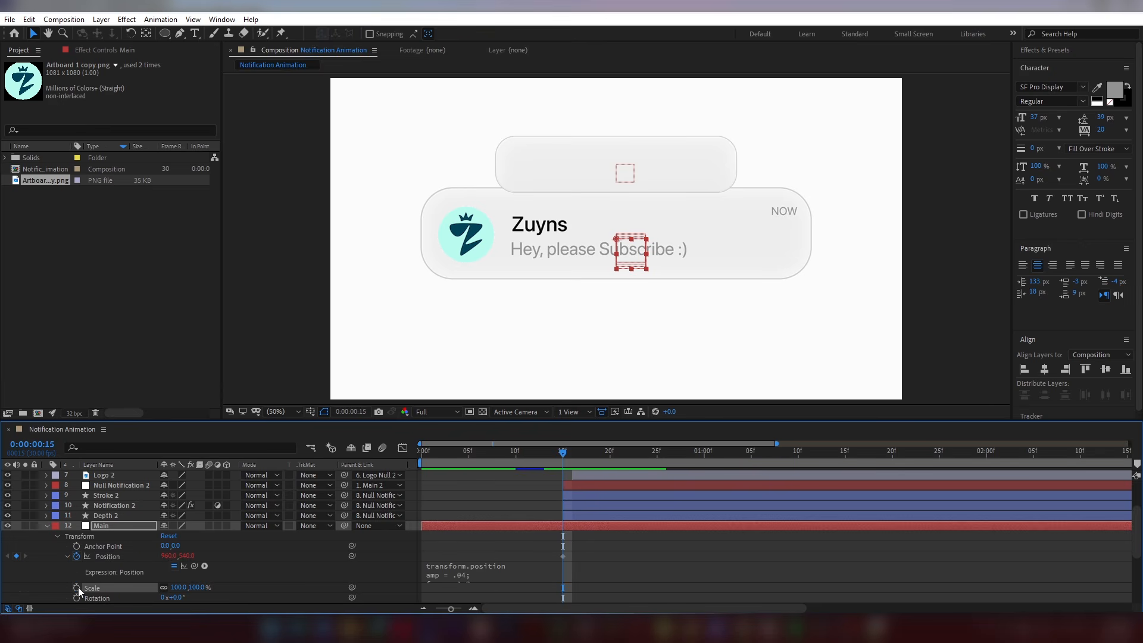
left_click(77, 588, "alt")
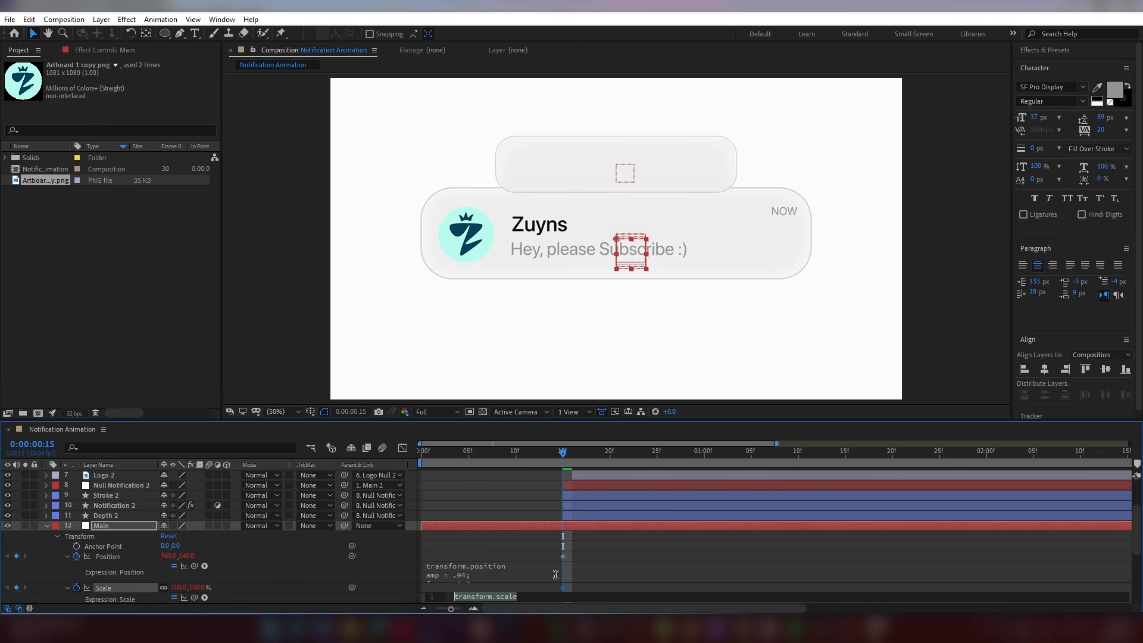
key("BackSpace")
key("Return")
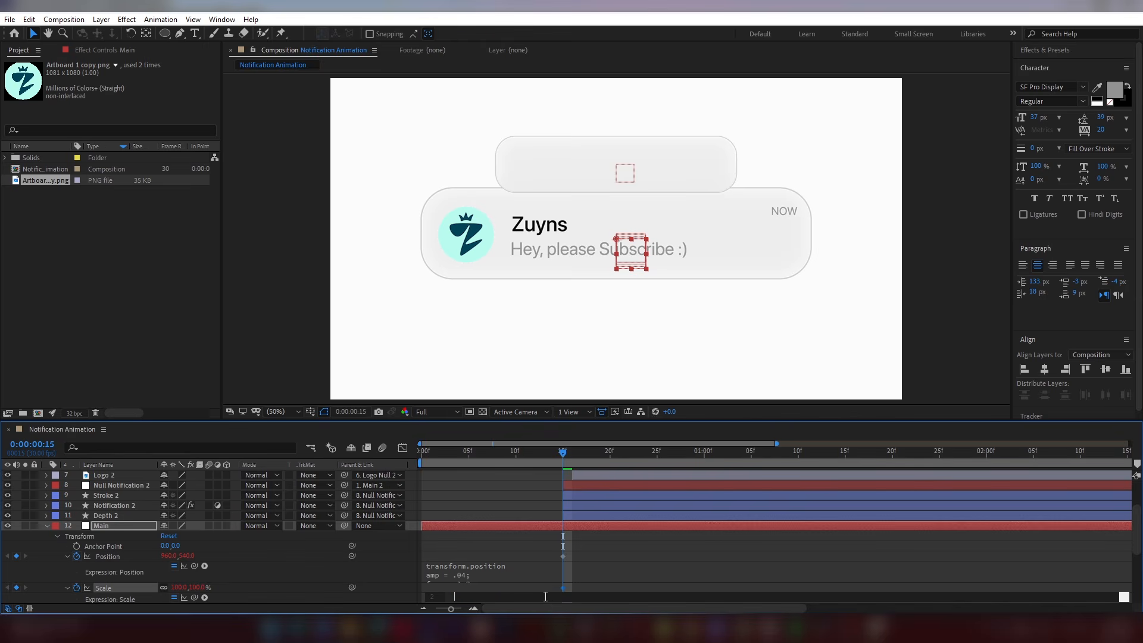
Step: Show only the keyframed properties of the original Main null and move its Position and Scale keyframes earlier to frame 13
left_click(47, 526)
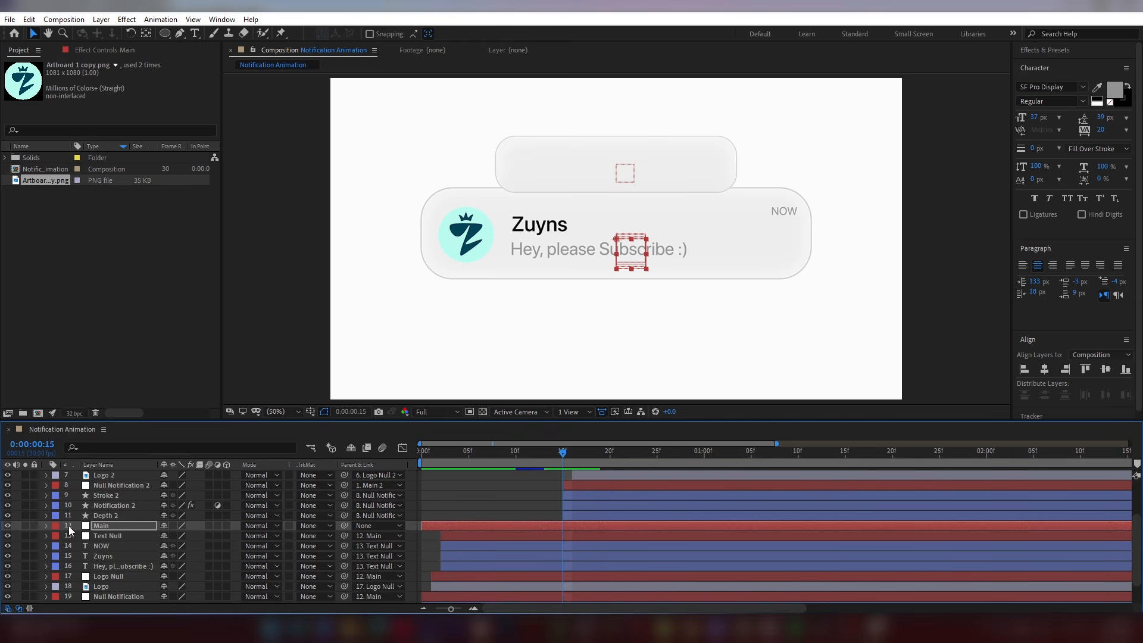
key("u")
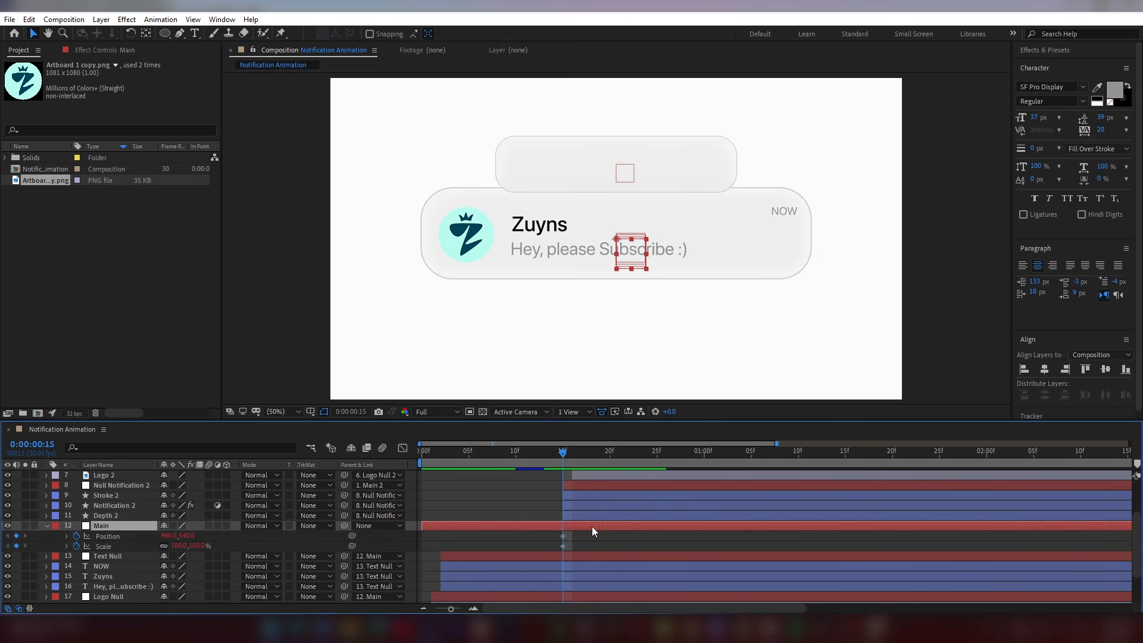
left_click_drag(569, 537, 545, 547)
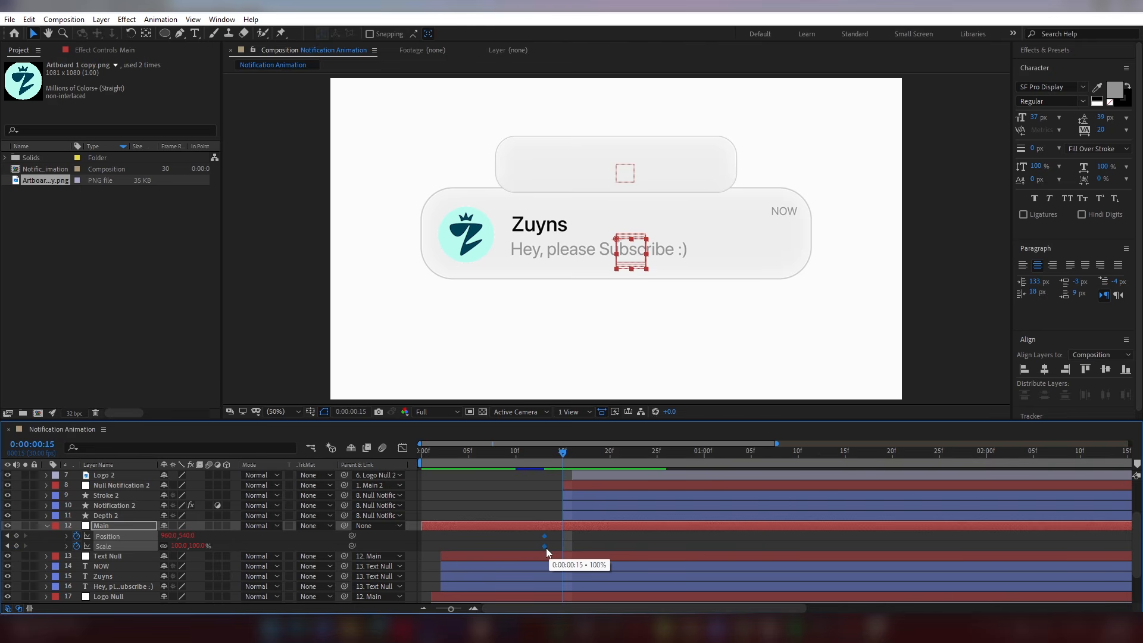
Step: At frame 19, set the original Main null's Position to 960, 676 and Scale to 90%, and preview the animation from the start
left_click(573, 455)
left_click_drag(575, 455, 598, 466)
mouse_move(186, 536)
left_mouse_down()
mouse_move(249, 533)
mouse_move(193, 540)
mouse_move(196, 552)
mouse_move(196, 535)
left_mouse_up()
left_click(193, 545)
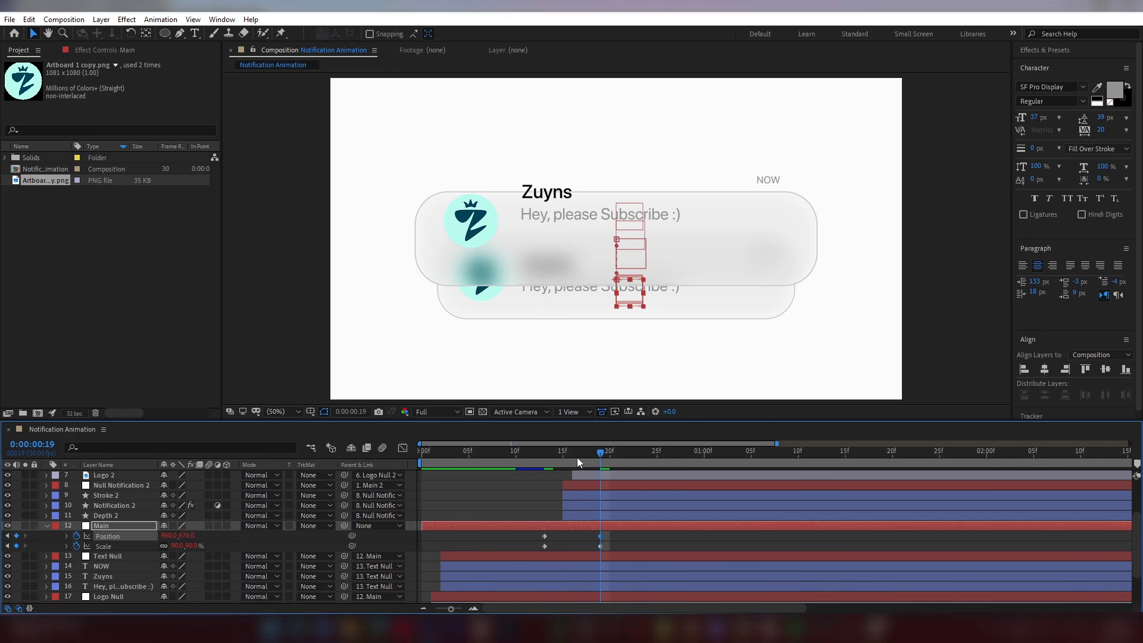
left_click_drag(585, 460, 398, 469)
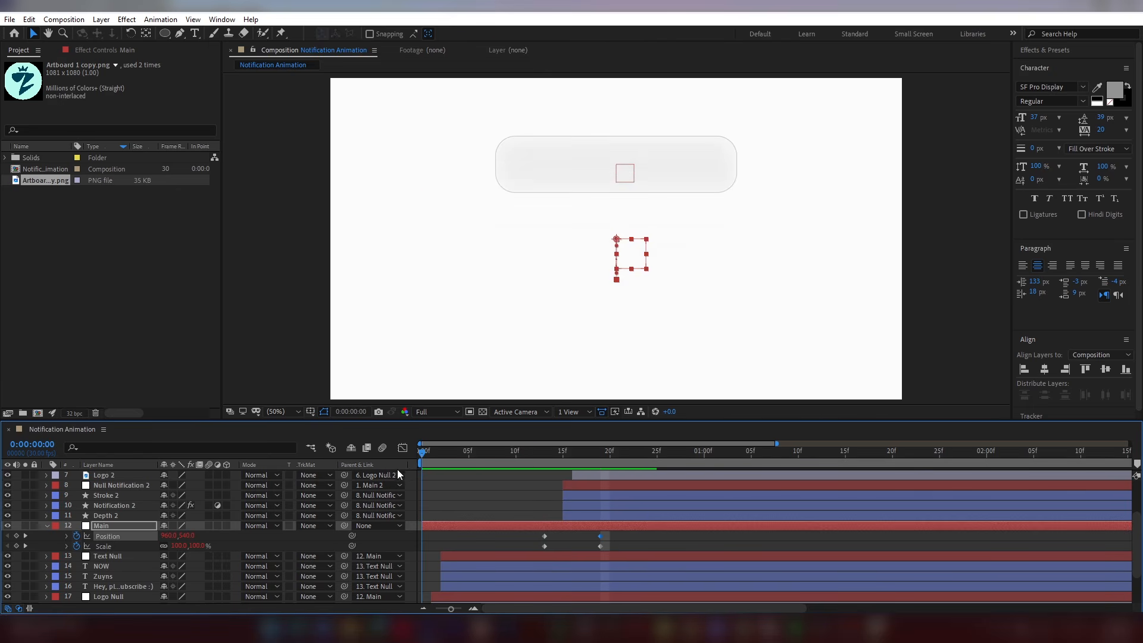
key("space")
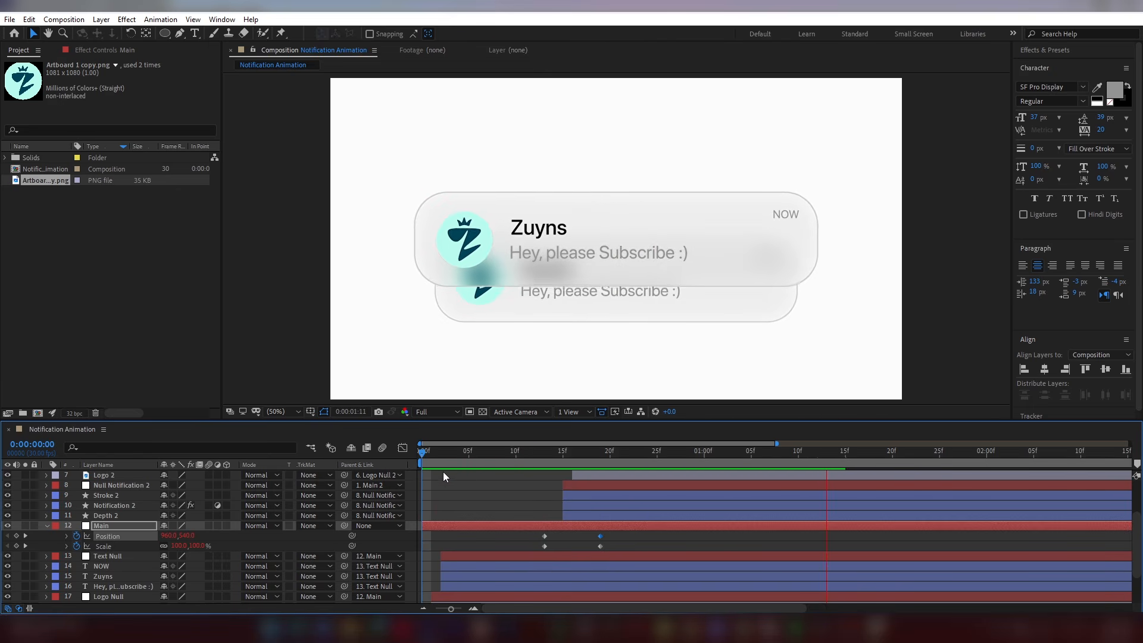